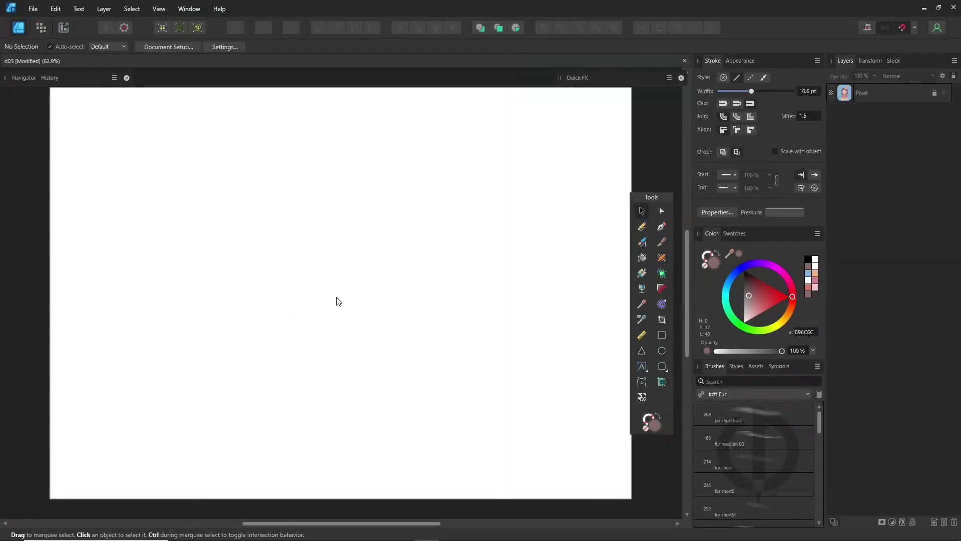
- Make the locked Pixel layer with the birthday girl sketch visible
click(946, 94)
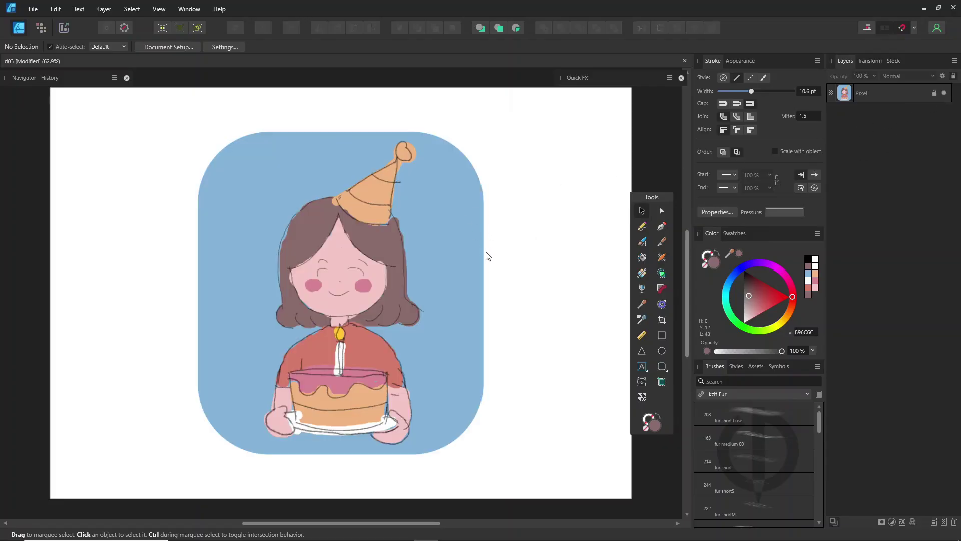
scroll(489, 256, up, 3)
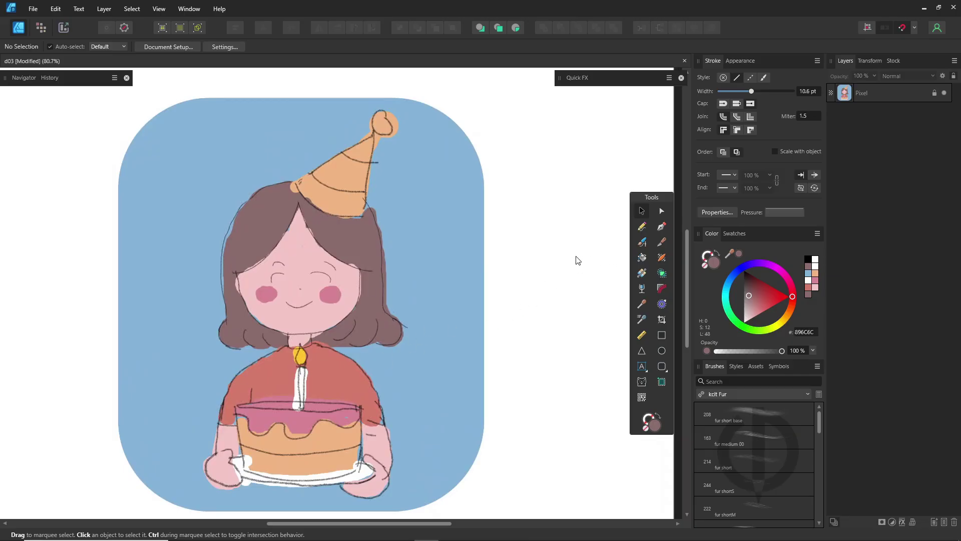
key(ctrl+0)
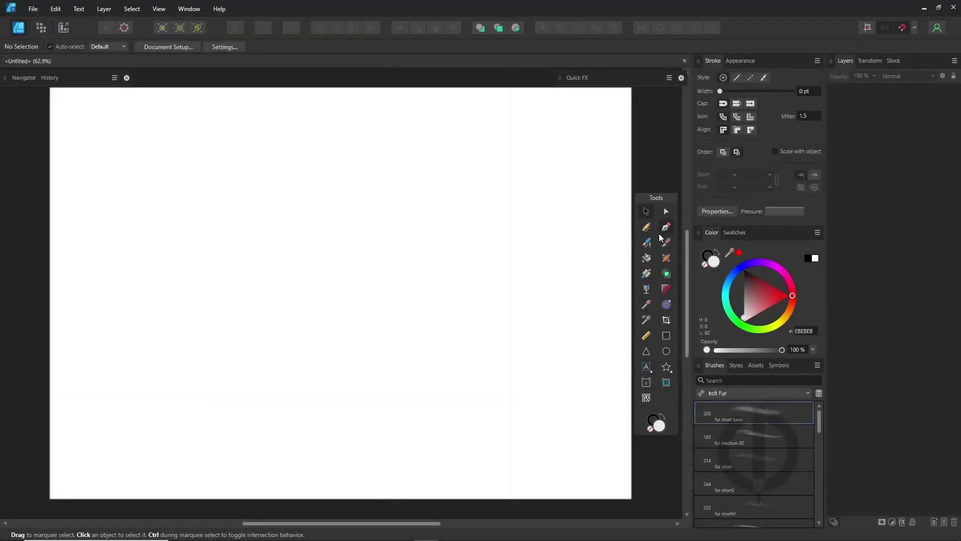
- Draw a straight, nearly horizontal line on the blank page with the Pen tool and set its stroke width to 10.6 pt
click(666, 227)
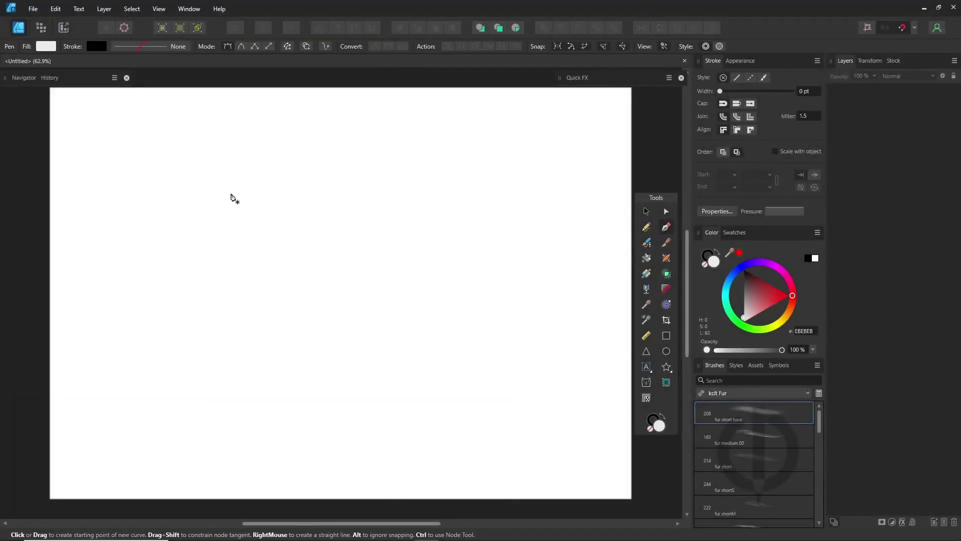
click(225, 193)
click(439, 195)
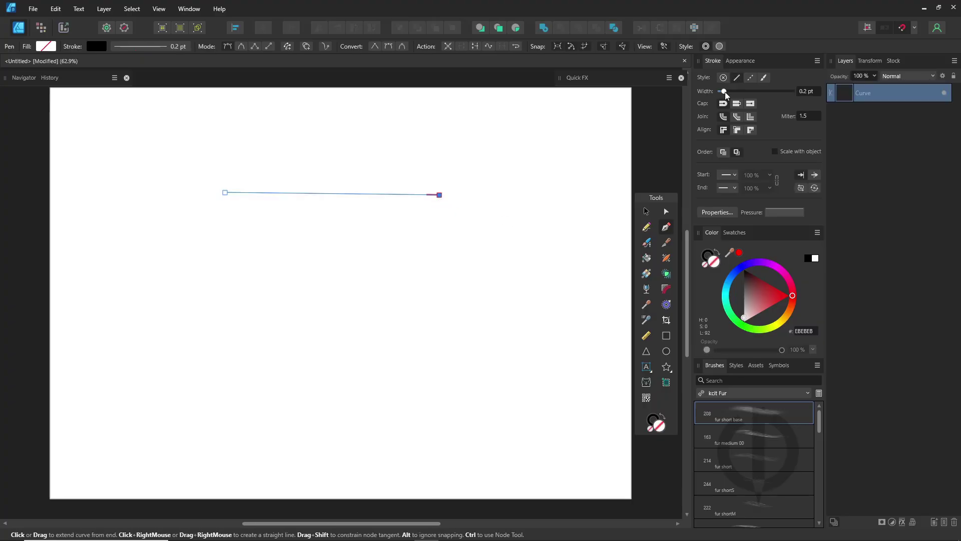
drag(725, 91, 751, 92)
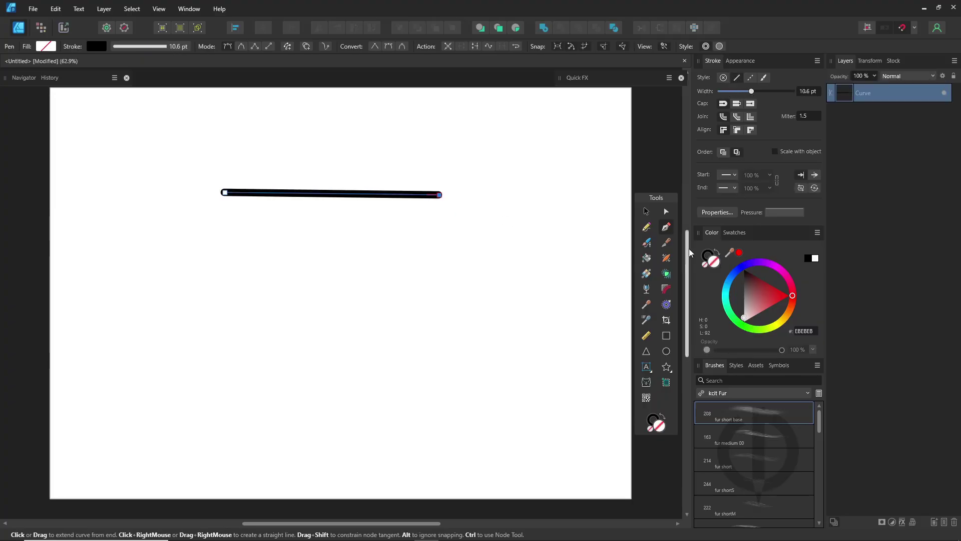
- Draw an upward-arching two-node curve below the straight line, as wide as the line
click(224, 262)
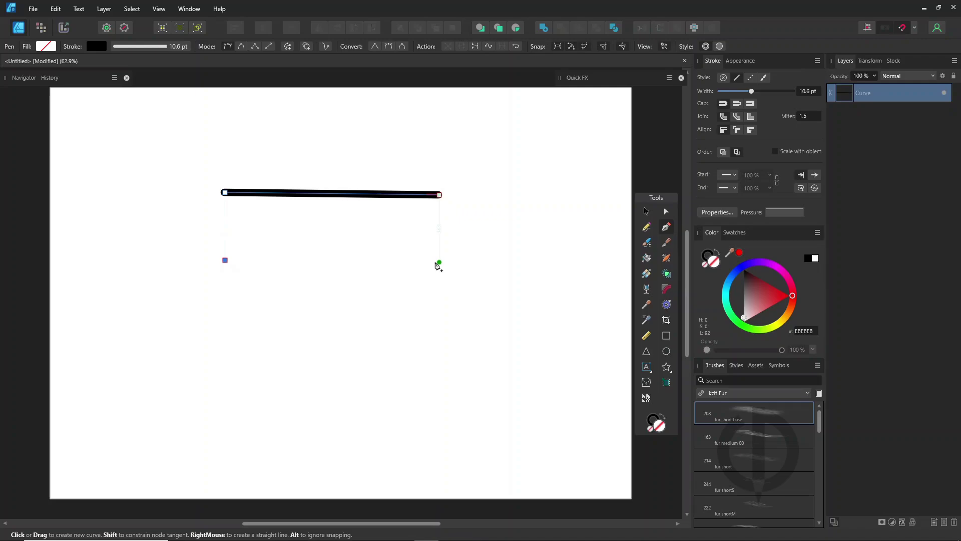
drag(439, 262, 555, 355)
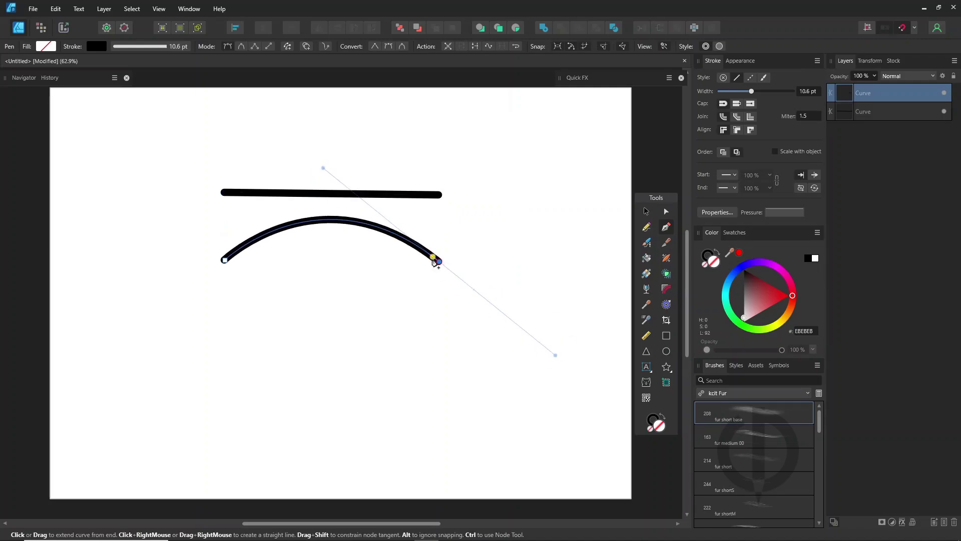
key(Escape)
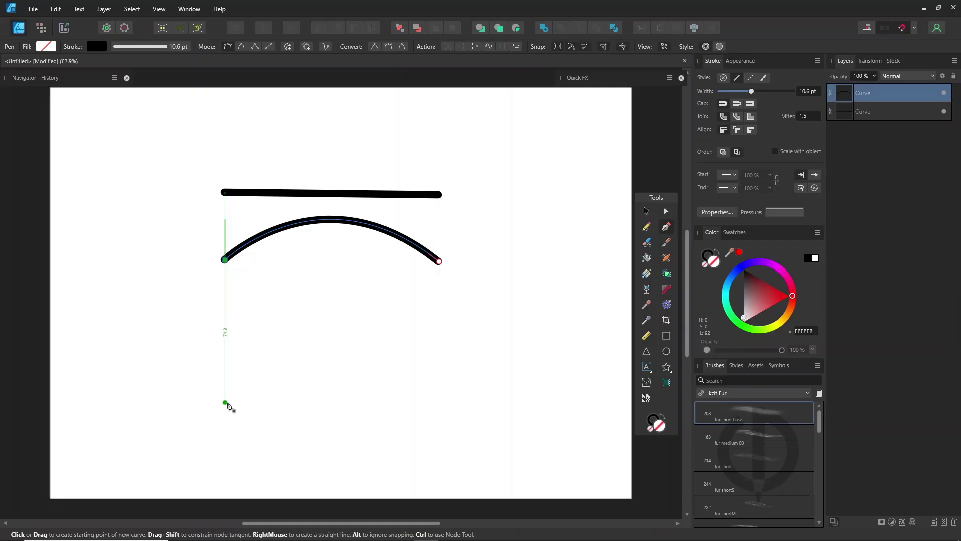
- Draw a curve below the arch from two curved segments that meet in a sharp corner node at its upper end
click(226, 403)
drag(301, 267, 400, 260)
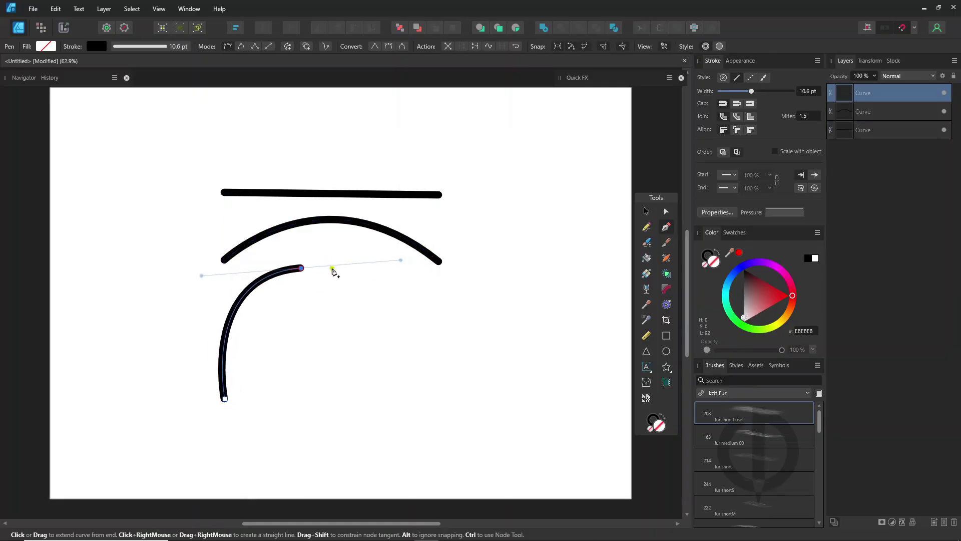
click(302, 269)
drag(311, 392, 390, 434)
key(Escape)
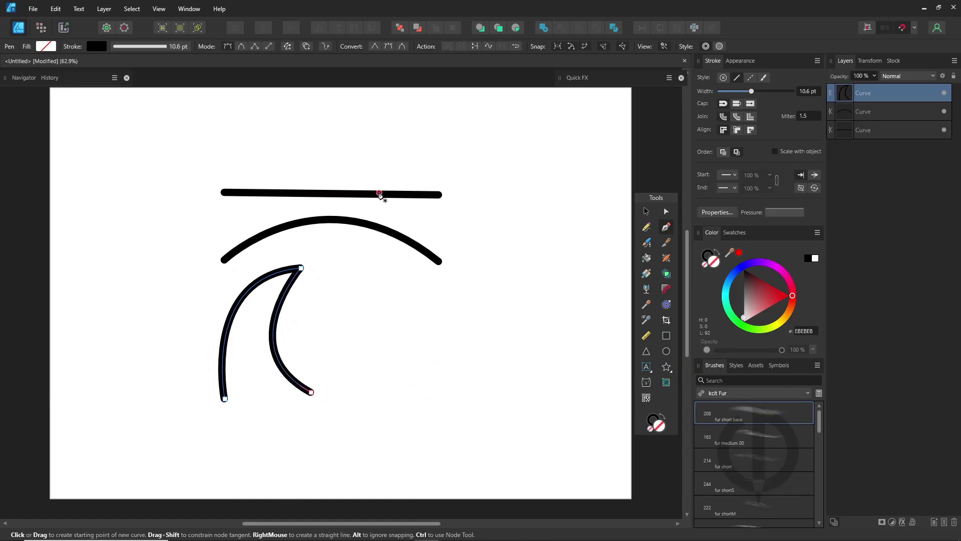
- Continue the straight line from its end with three more straight segments to close it into a rectangle
click(380, 195)
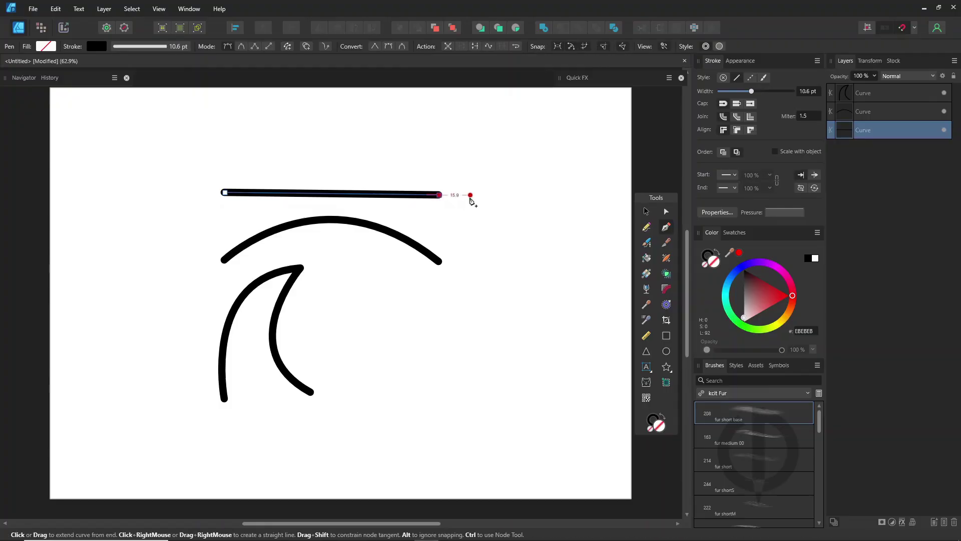
click(439, 121)
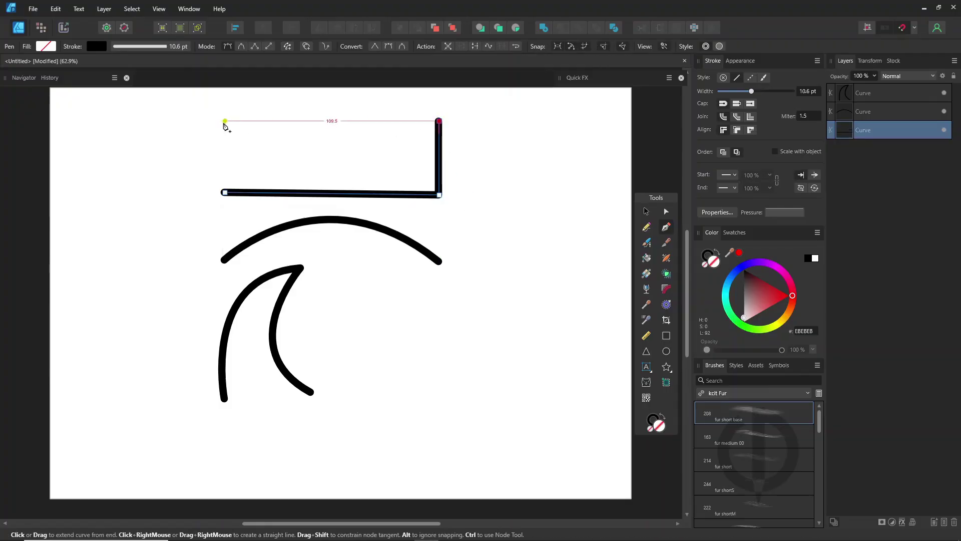
click(224, 121)
click(225, 193)
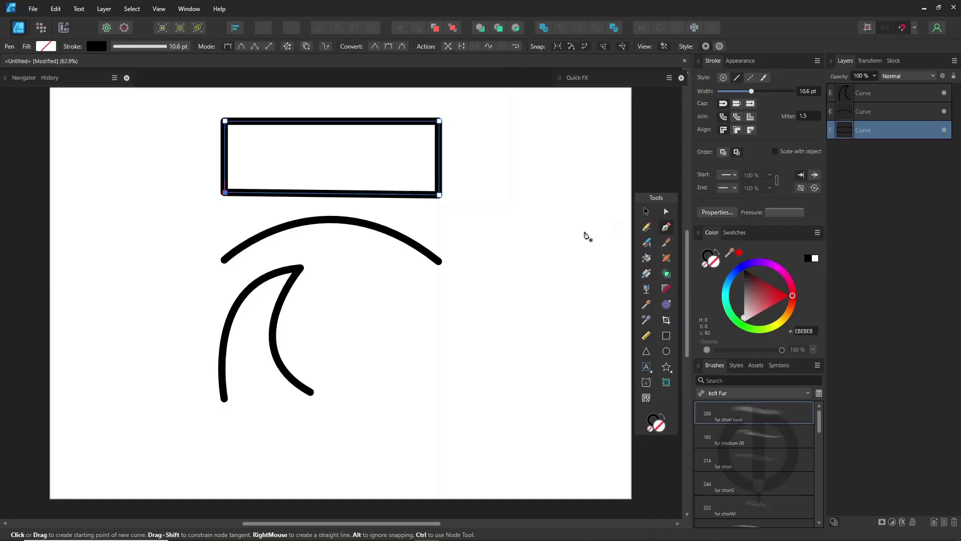
- Select all the drawn curves and delete them
click(646, 211)
drag(175, 422, 534, 89)
key(Delete)
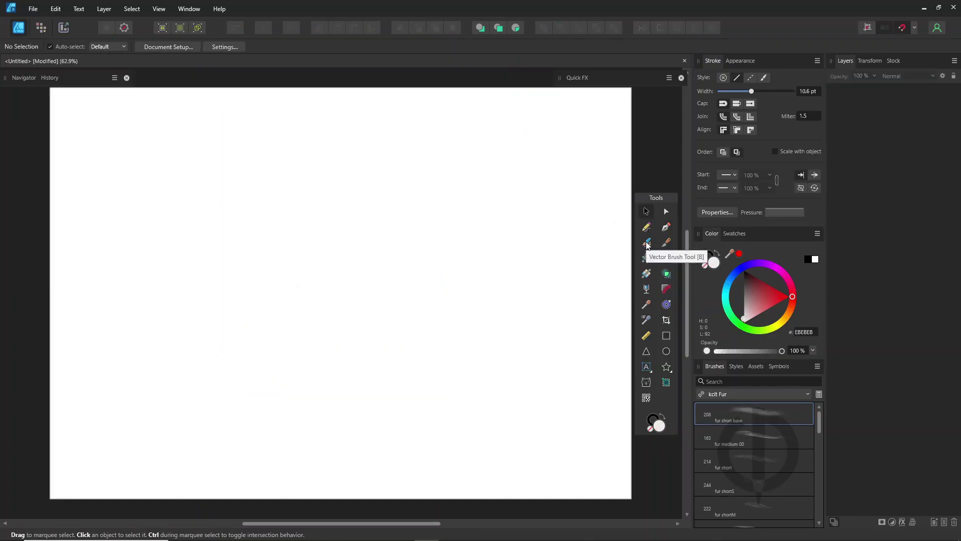
- Draw an open N-shaped zigzag of three straight segments with the Pen tool
click(667, 227)
click(228, 327)
click(309, 166)
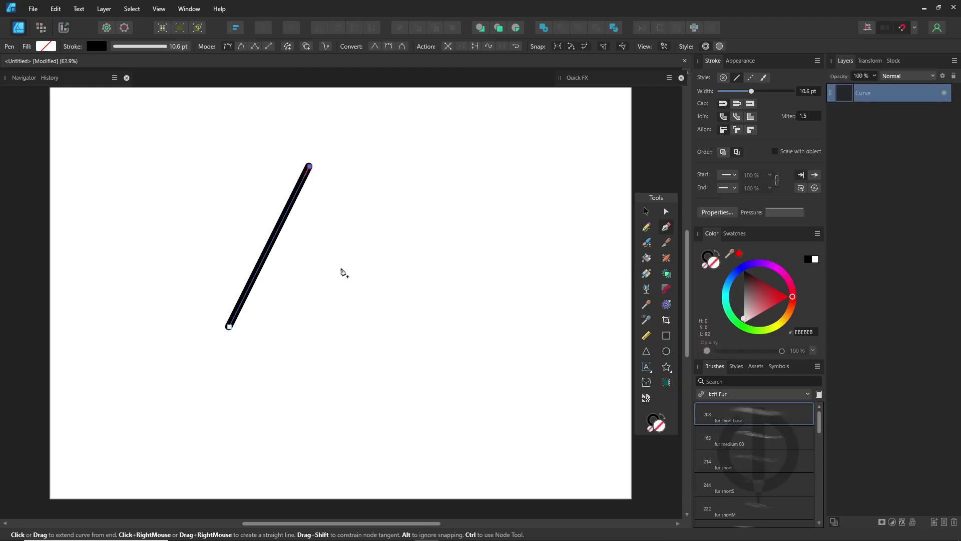
click(353, 326)
click(425, 166)
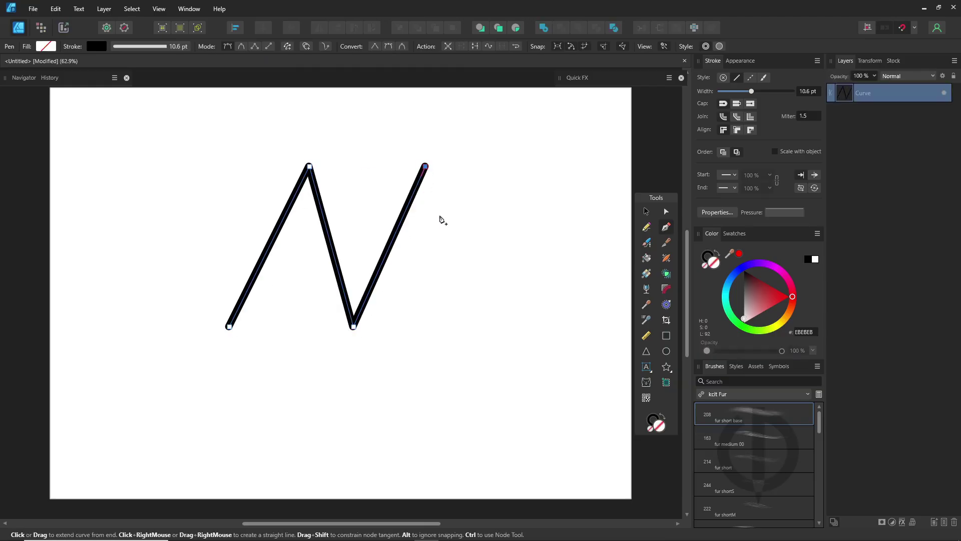
key(Escape)
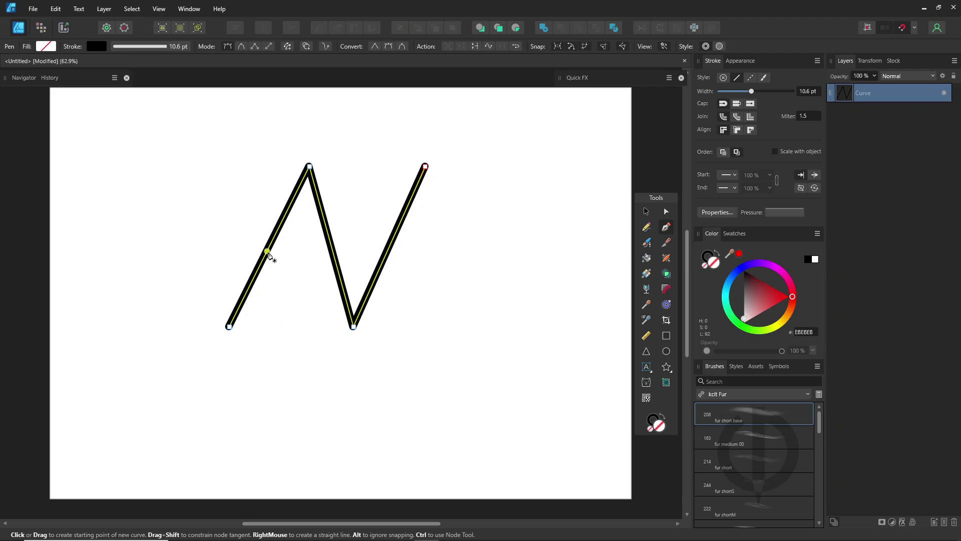
- Bend all three zigzag segments into outward curves and move the upper corner node slightly up and to the right
drag(267, 252, 203, 235)
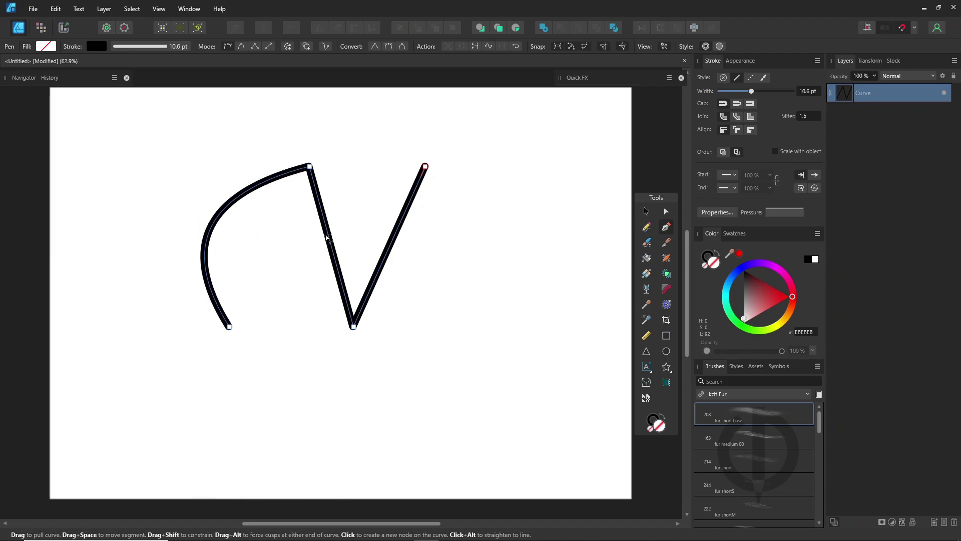
drag(329, 239, 282, 248)
drag(397, 229, 345, 228)
mouse_move(309, 165)
mouse_down()
mouse_move(278, 155)
mouse_move(264, 193)
mouse_move(318, 155)
mouse_up()
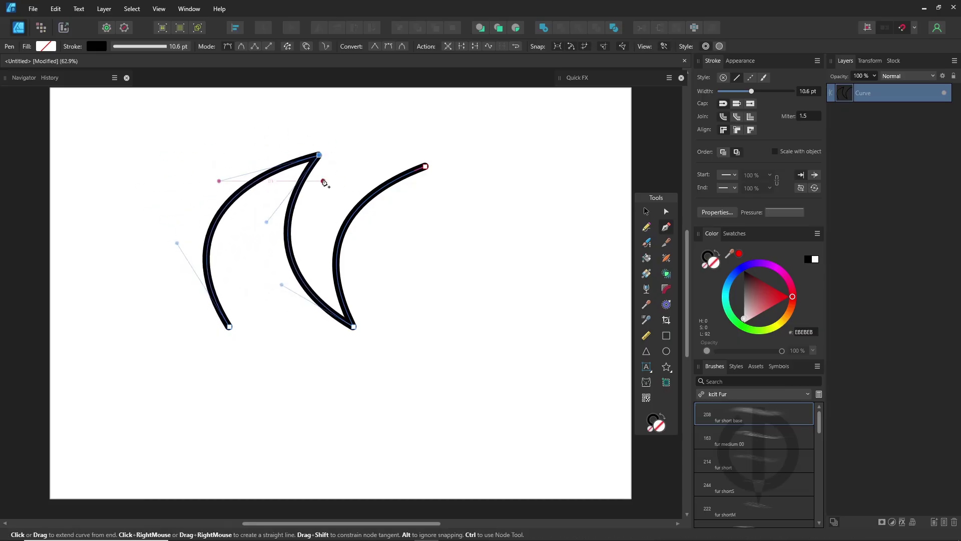
key(Escape)
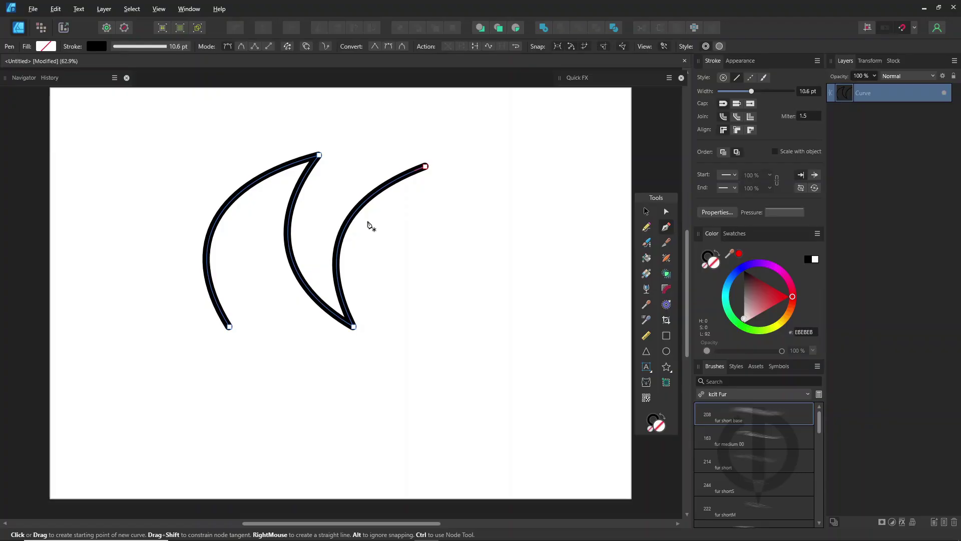
- Straighten the three curved segments with the Node tool and convert the two inner corner nodes to smooth nodes
click(665, 212)
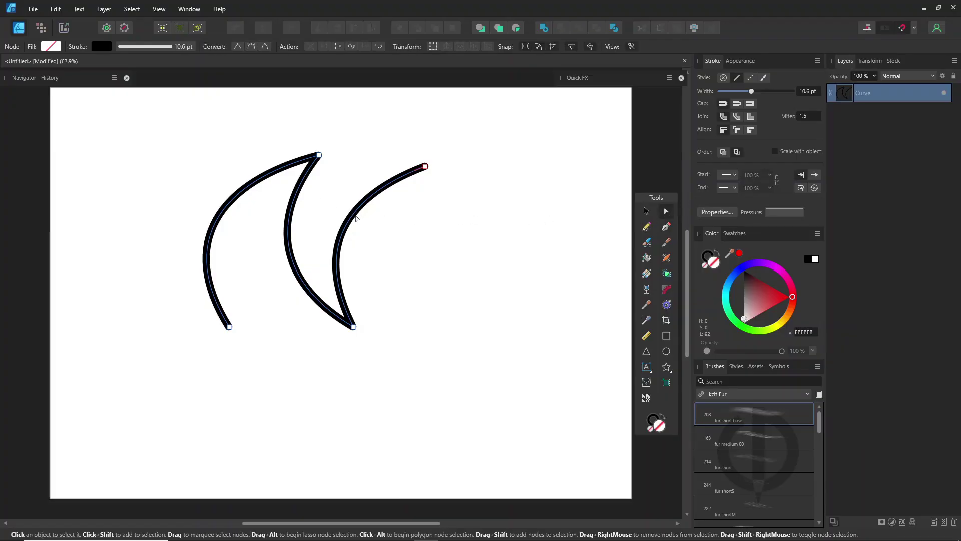
alt+click(347, 218)
click(285, 230)
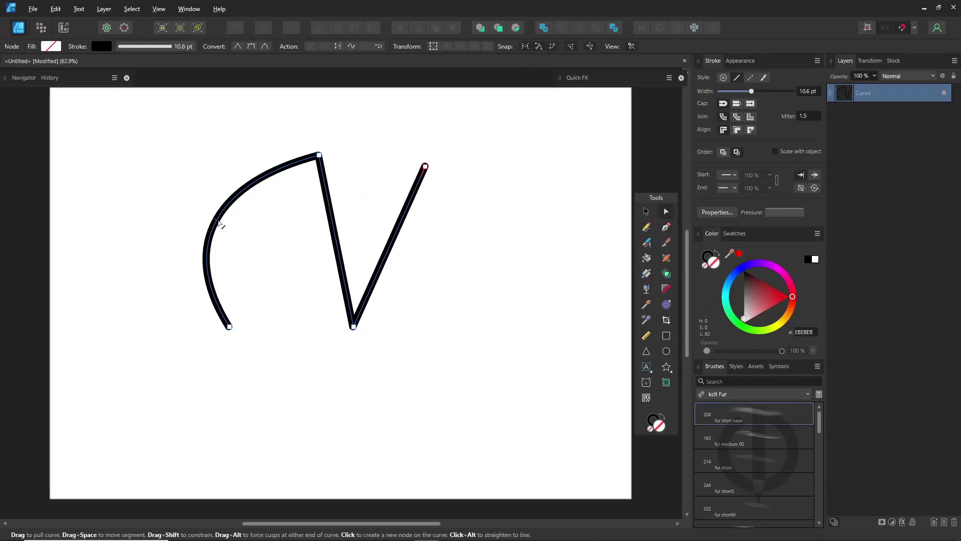
click(221, 222)
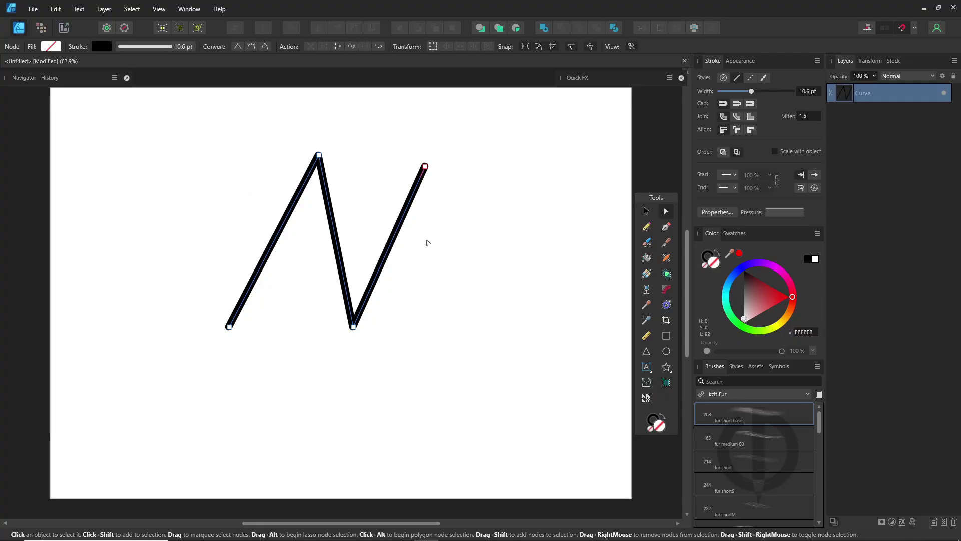
double_click(319, 155)
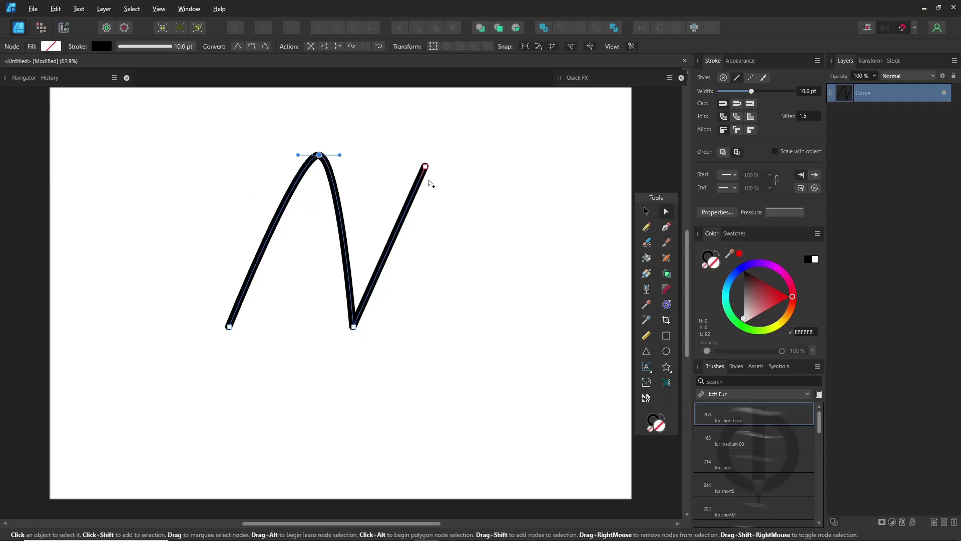
double_click(353, 326)
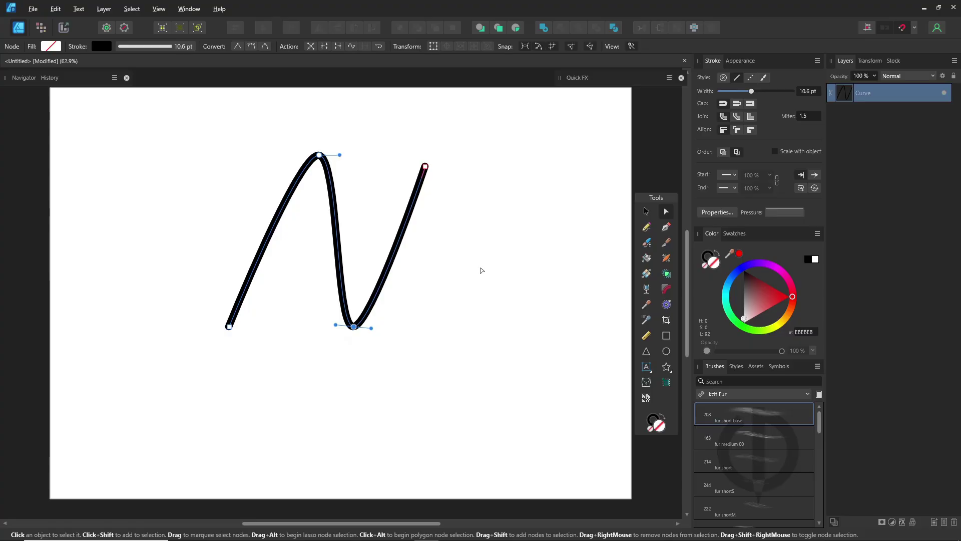
- Delete the zigzag's segments one by one, starting with the middle one
key(alt)
alt+click(344, 250)
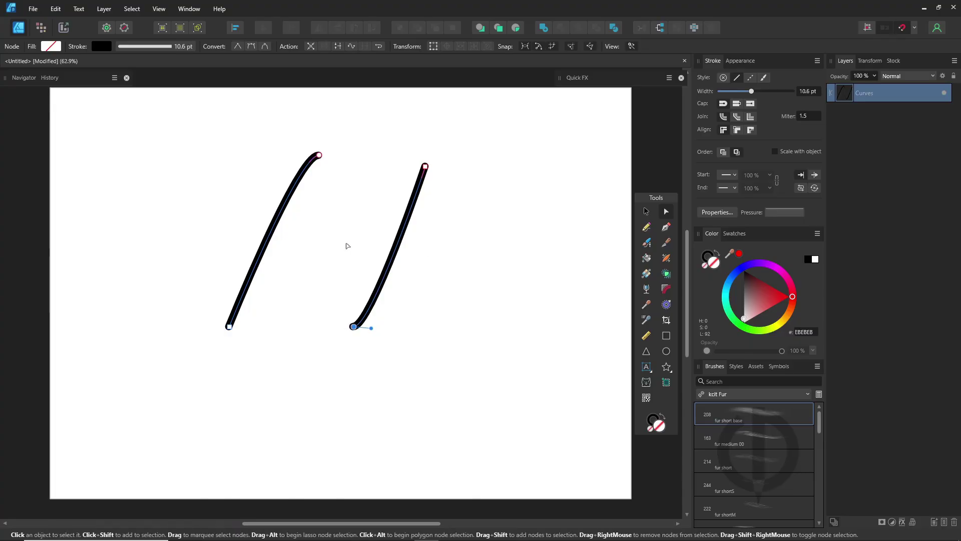
alt+click(400, 247)
alt+click(275, 240)
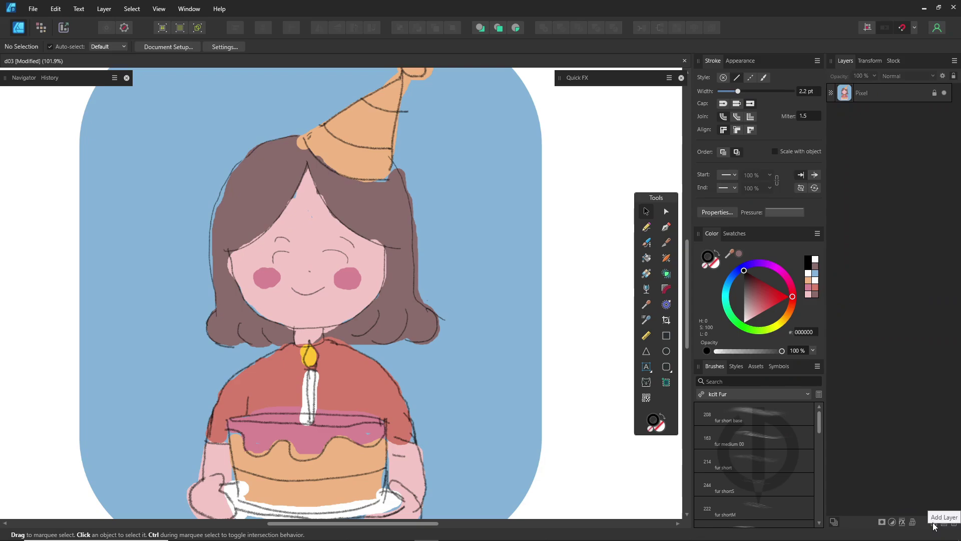
- Add a new layer to the girl sketch document and lower the Pixel layer's opacity to 25%
click(934, 522)
click(881, 96)
drag(884, 92, 824, 89)
click(874, 76)
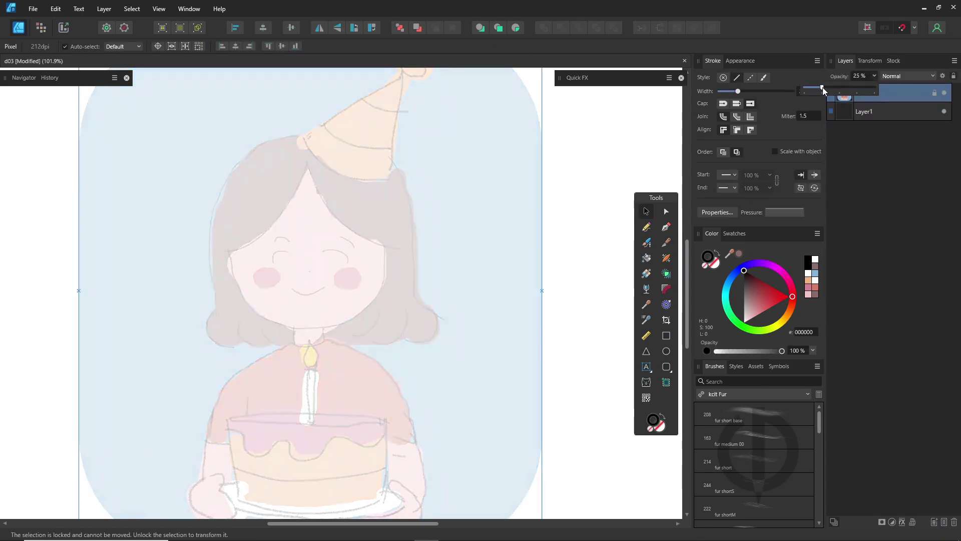
- Draw an ellipse with a 2.2 pt black outline over the girl's face and convert it to curves
scroll(435, 311, up, 5)
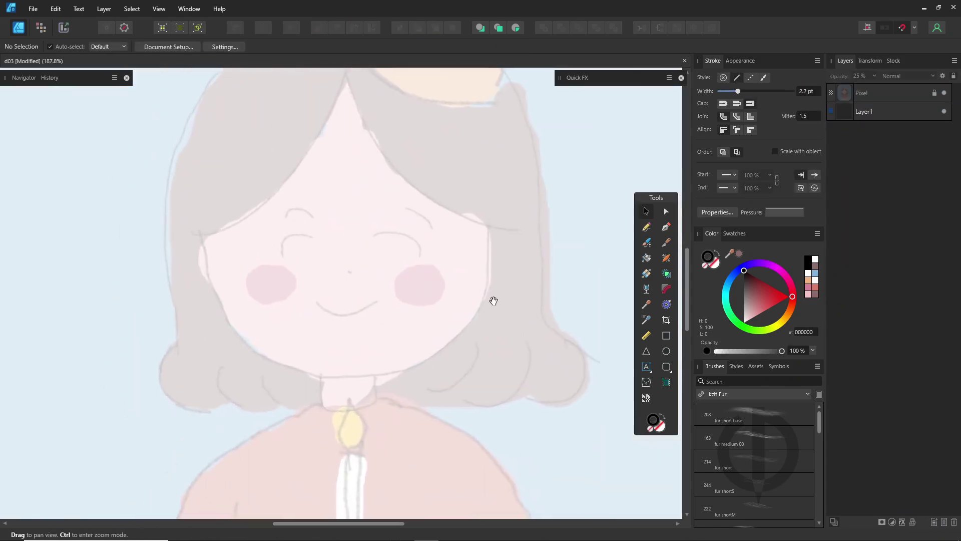
click(666, 353)
drag(211, 400, 498, 96)
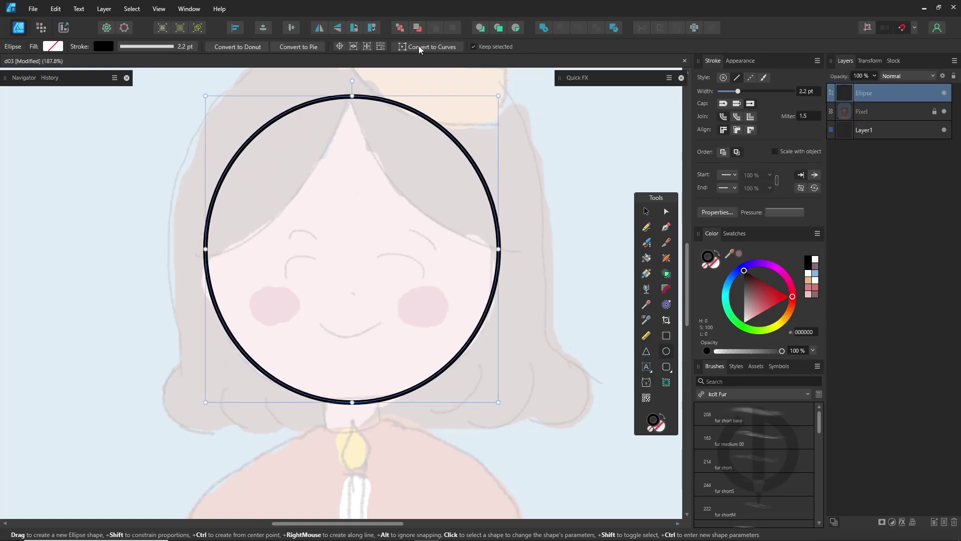
click(432, 49)
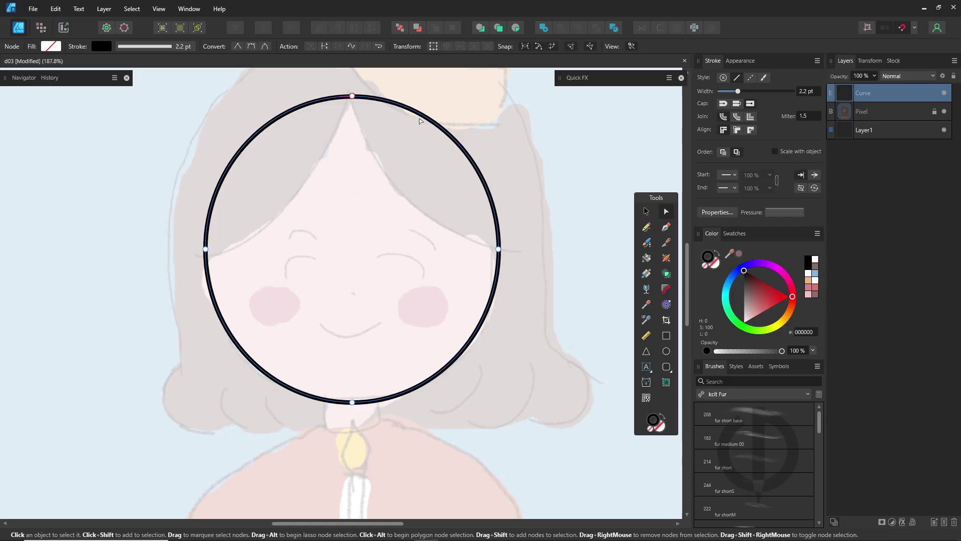
- Straighten the ellipse's two upper segments and bend them inward to follow the parted hairline
alt+click(433, 123)
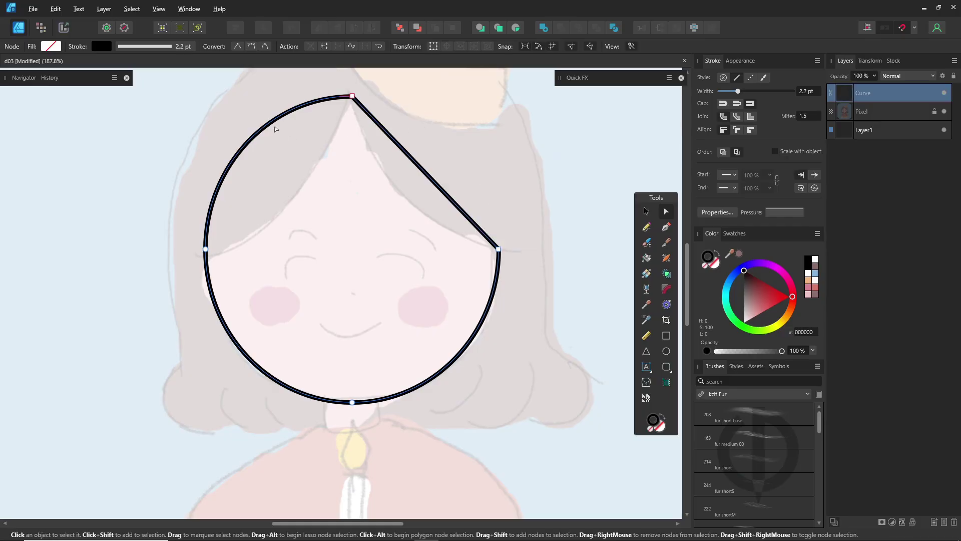
alt+click(267, 125)
drag(275, 177, 293, 194)
drag(418, 171, 399, 197)
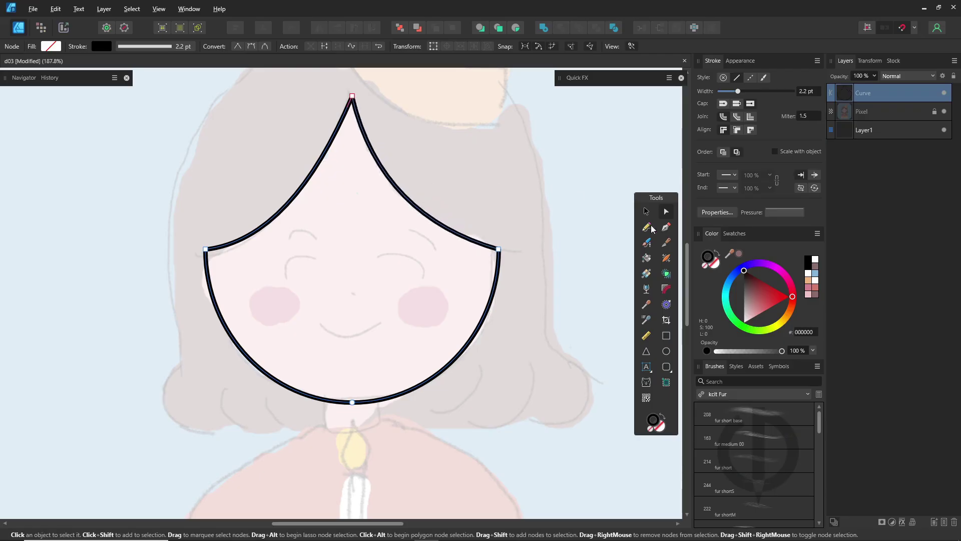
- Draw a small arched curve over the sketched left eyebrow with the Pen tool
click(666, 228)
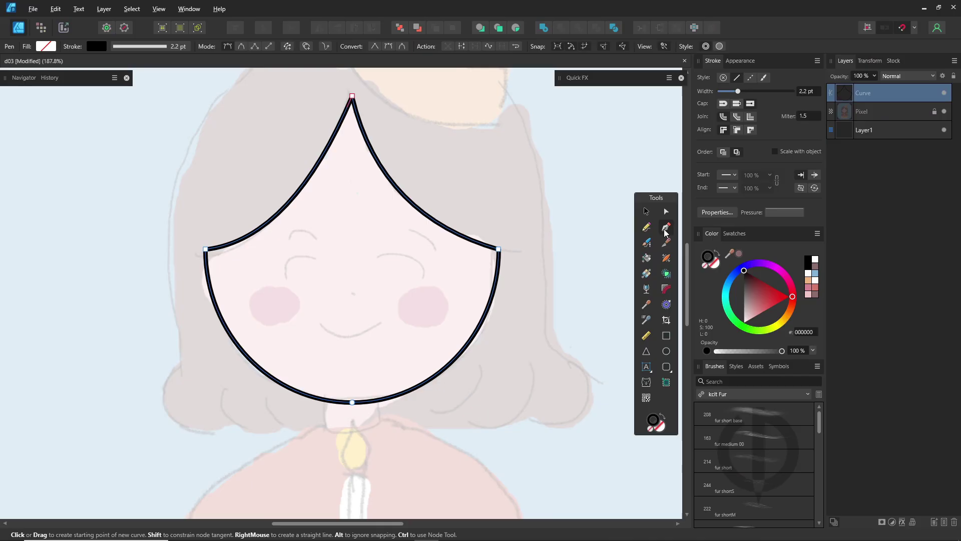
click(283, 239)
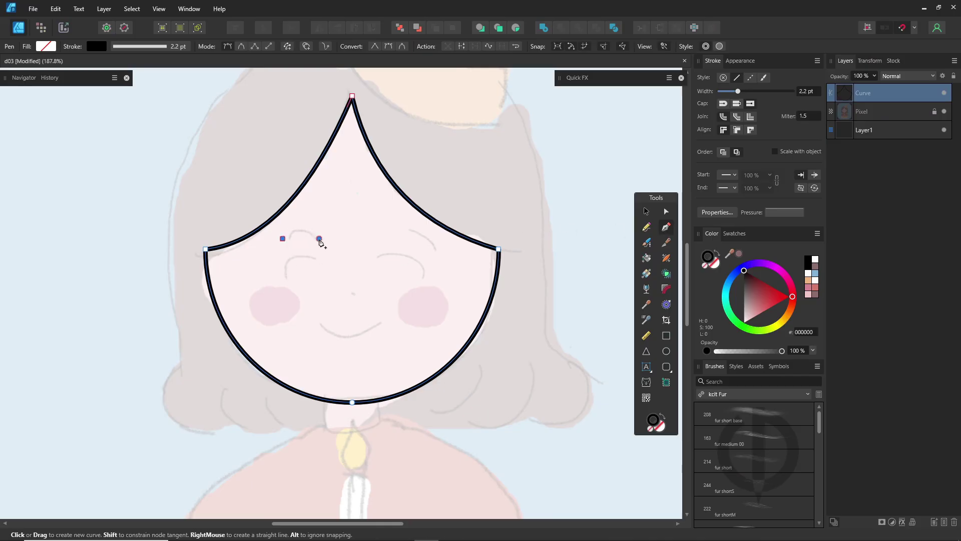
drag(337, 264, 338, 263)
click(319, 240)
key(Escape)
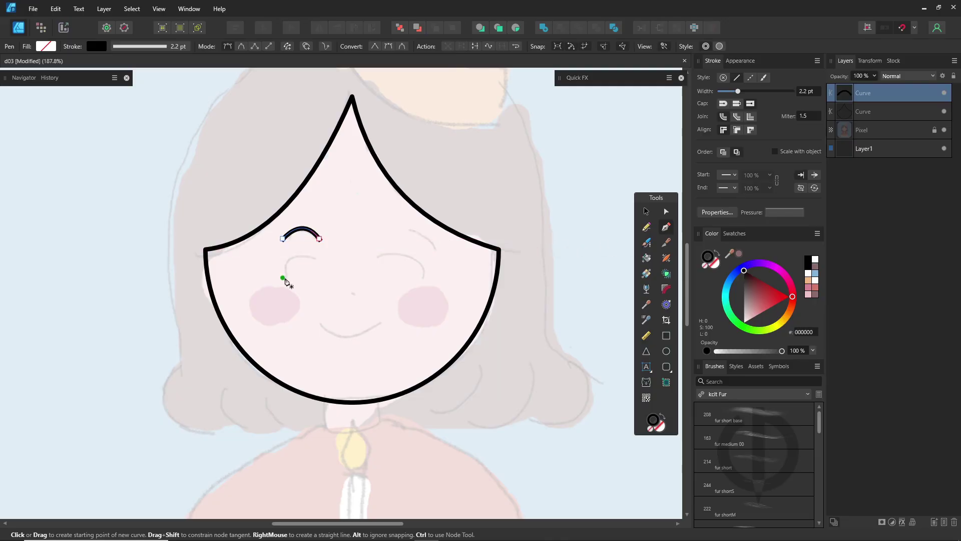
- Trace the smile with an upward-curving stroke and add a closed-eye arc beneath the left eyebrow
click(319, 323)
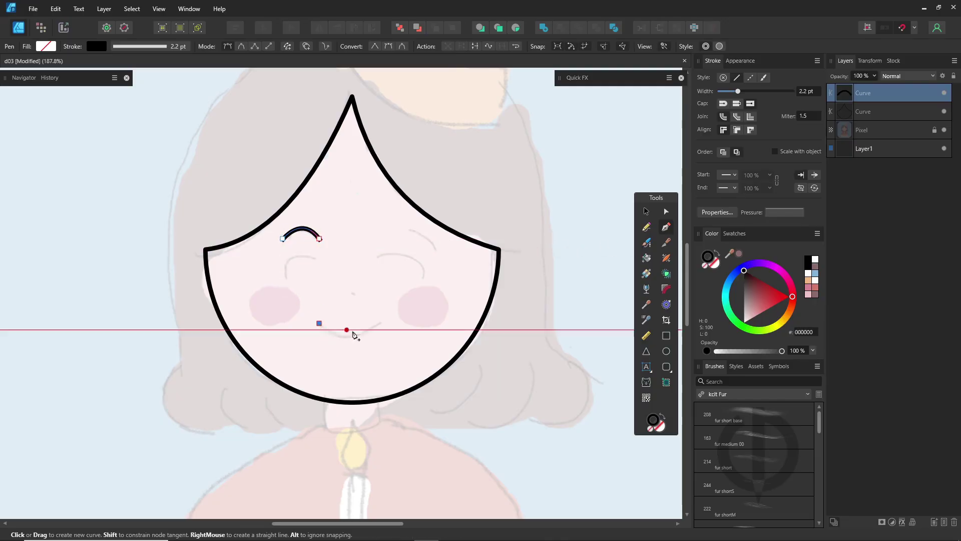
drag(381, 323, 412, 290)
key(Escape)
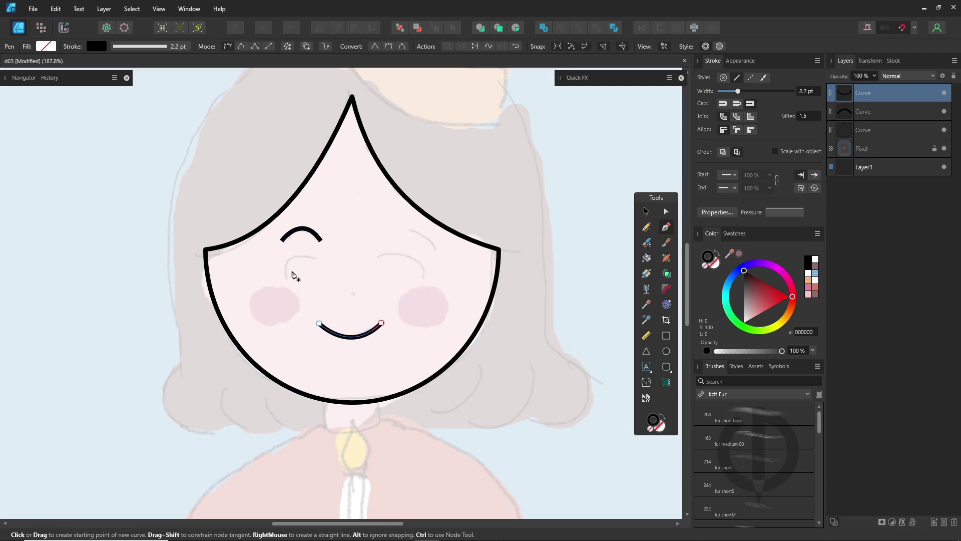
click(283, 273)
drag(319, 271, 323, 277)
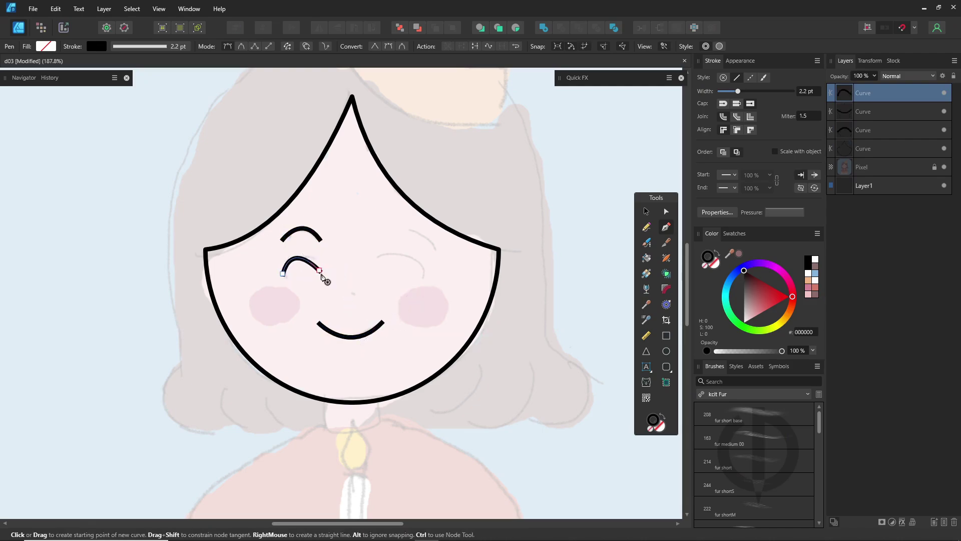
key(v)
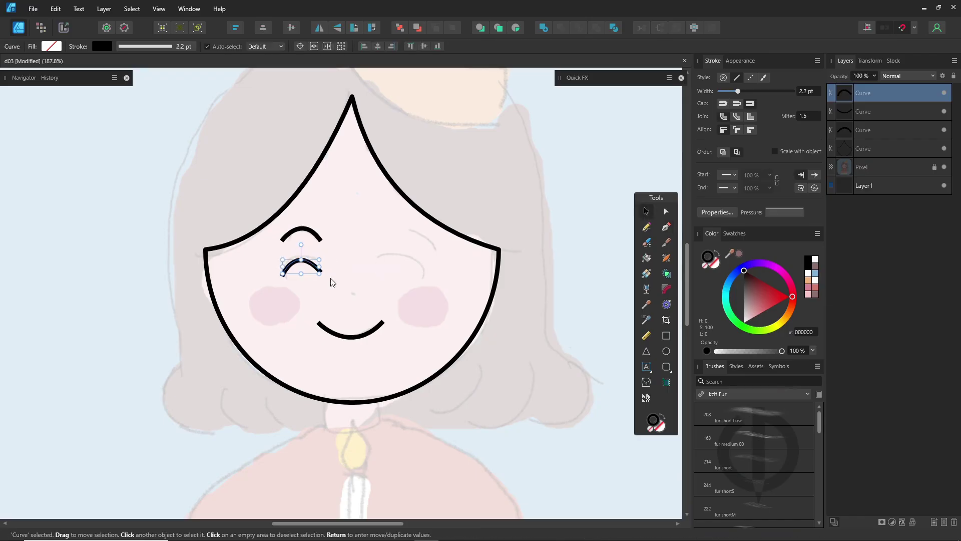
- Give the face outline, eyebrow, eye and mouth curves round stroke caps
click(318, 238)
shift+click(316, 239)
click(889, 129)
click(894, 152)
shift+click(891, 98)
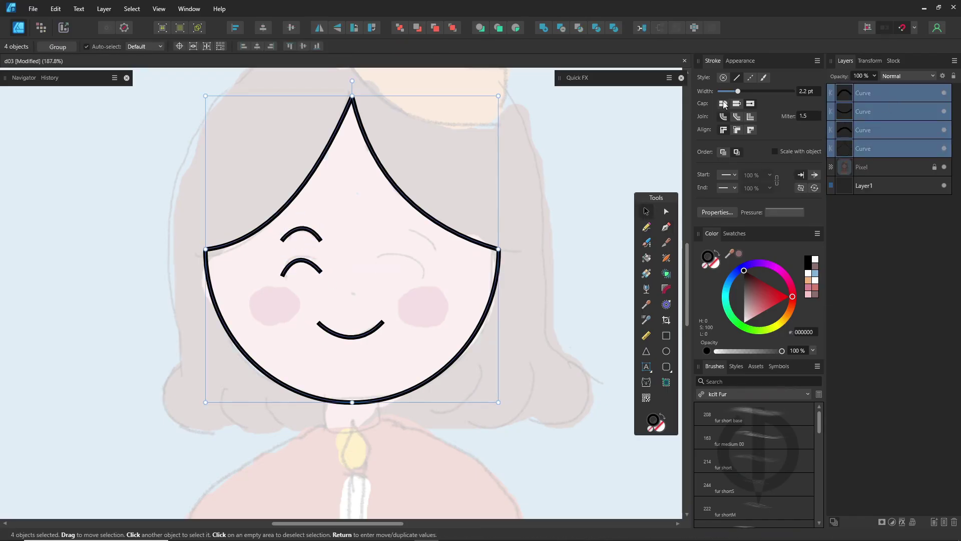
click(723, 103)
- Duplicate the left eyebrow and eye together onto the right side of the face, level with the originals
click(311, 233)
shift+click(317, 266)
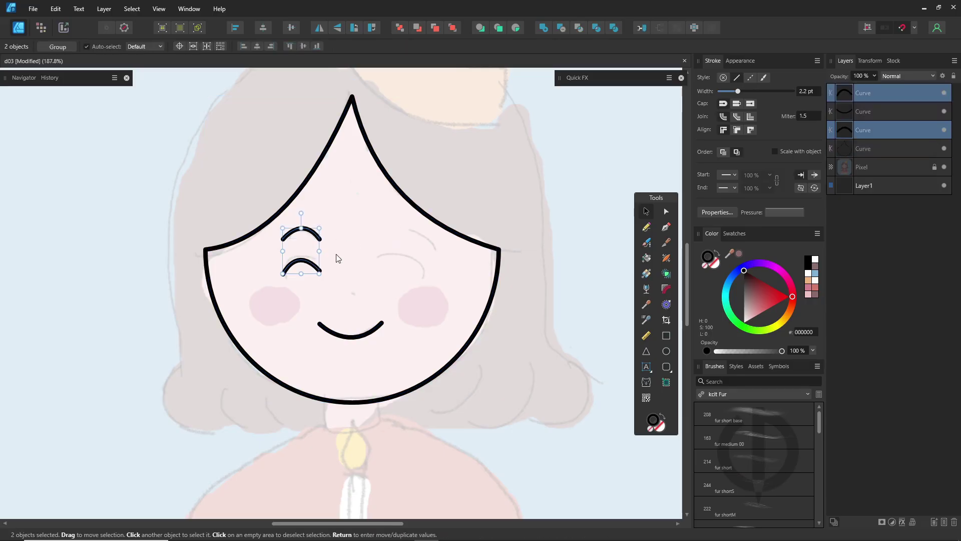
drag(310, 256, 401, 254)
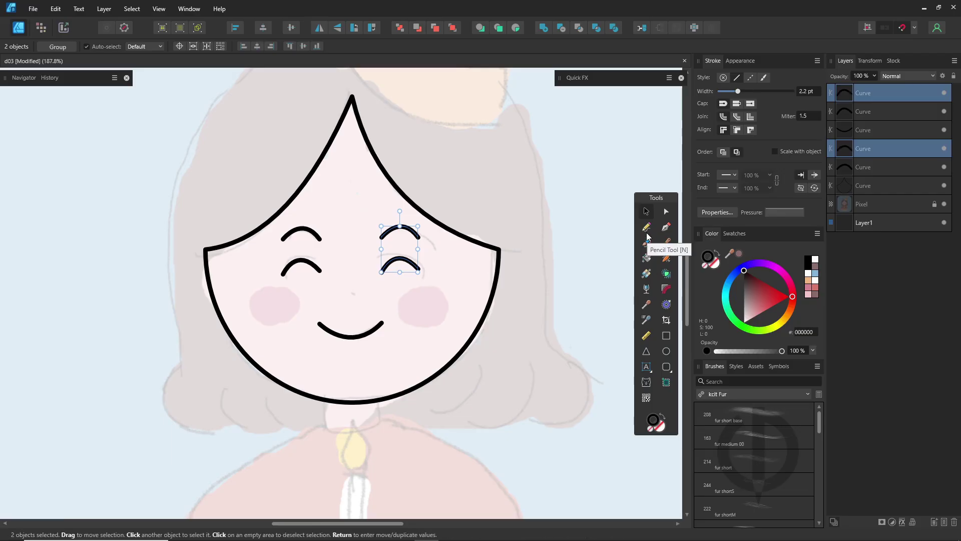
- Draw a very short line for the nose between the cheeks, above the mouth
click(665, 229)
click(343, 297)
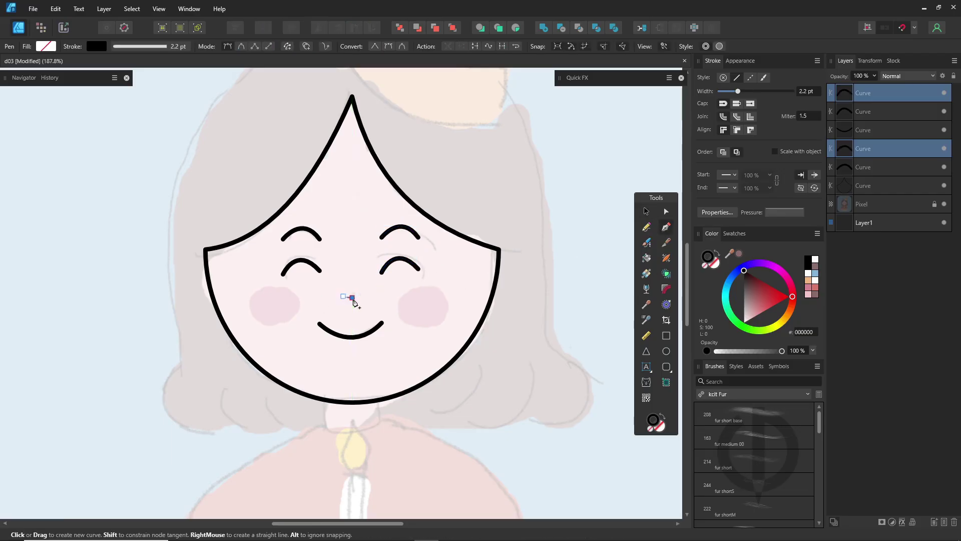
click(355, 298)
scroll(364, 293, up, 5)
scroll(364, 293, up, 1)
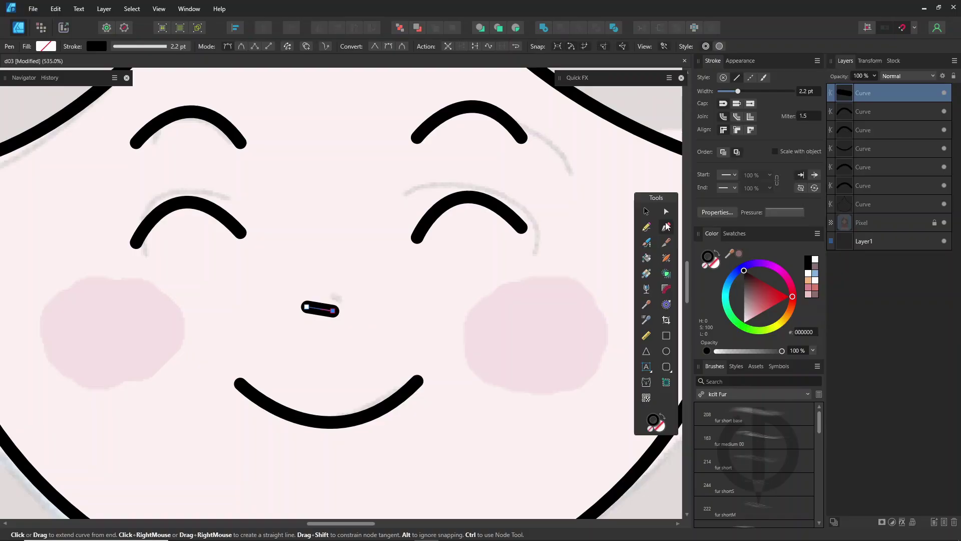
- Level and shorten the nose line to a tiny dash and center it above the smile
key(a)
click(311, 311)
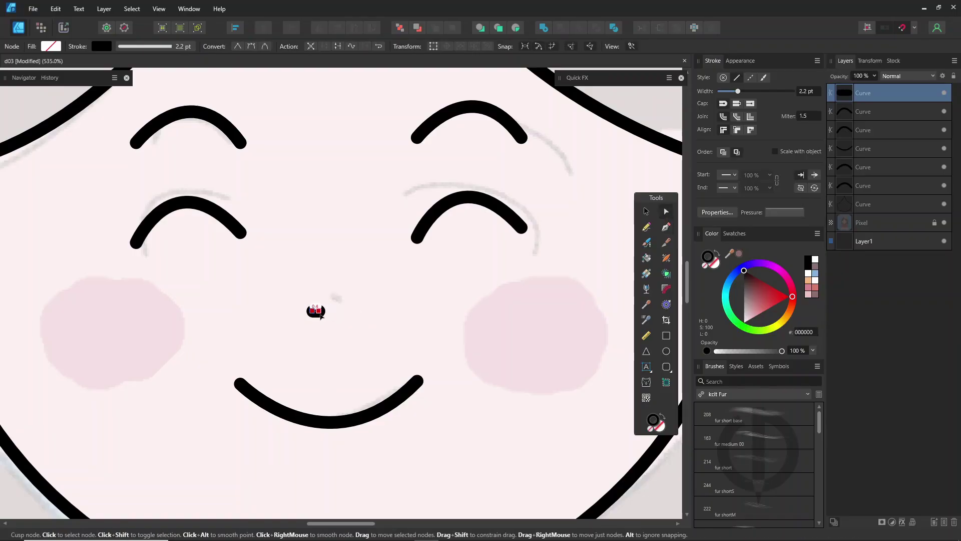
drag(338, 284, 289, 341)
drag(319, 313, 330, 312)
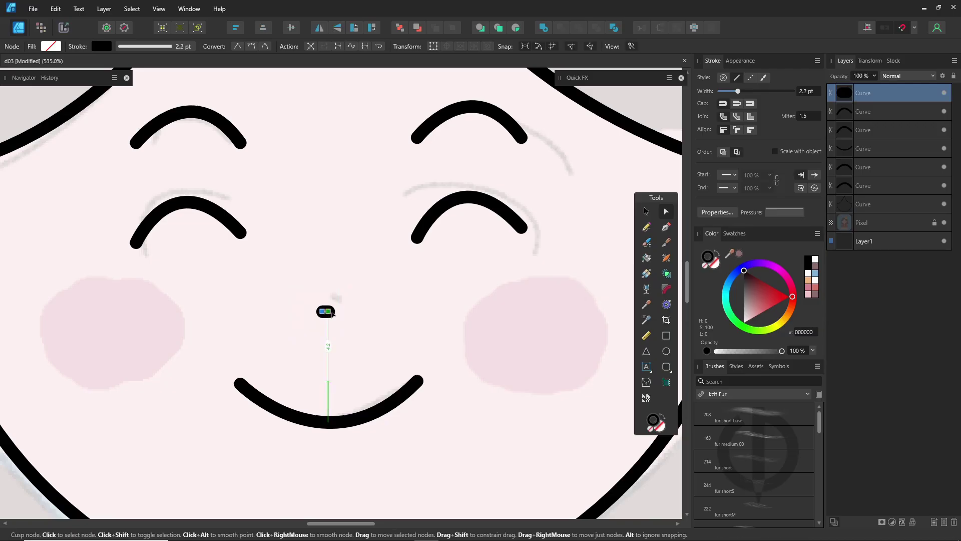
scroll(389, 322, down, 6)
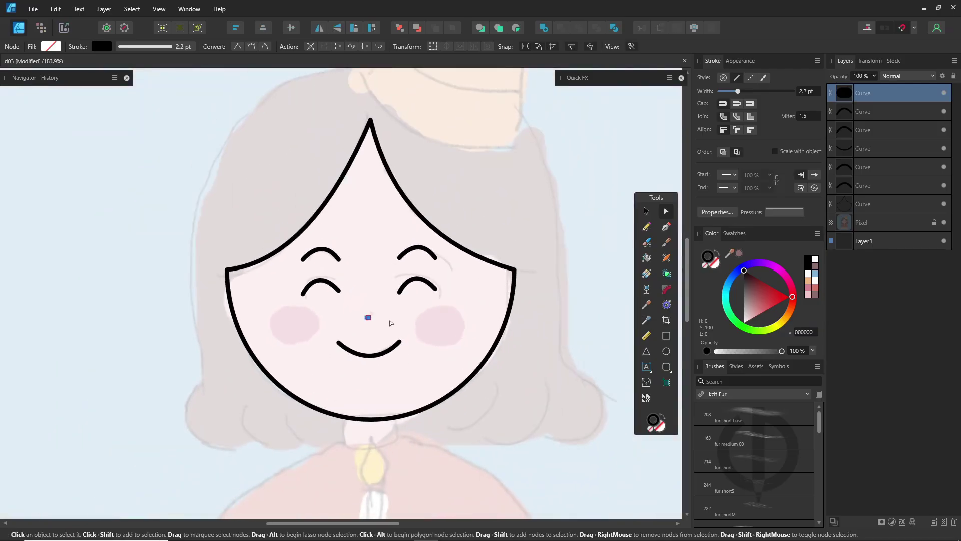
scroll(391, 322, up, 1)
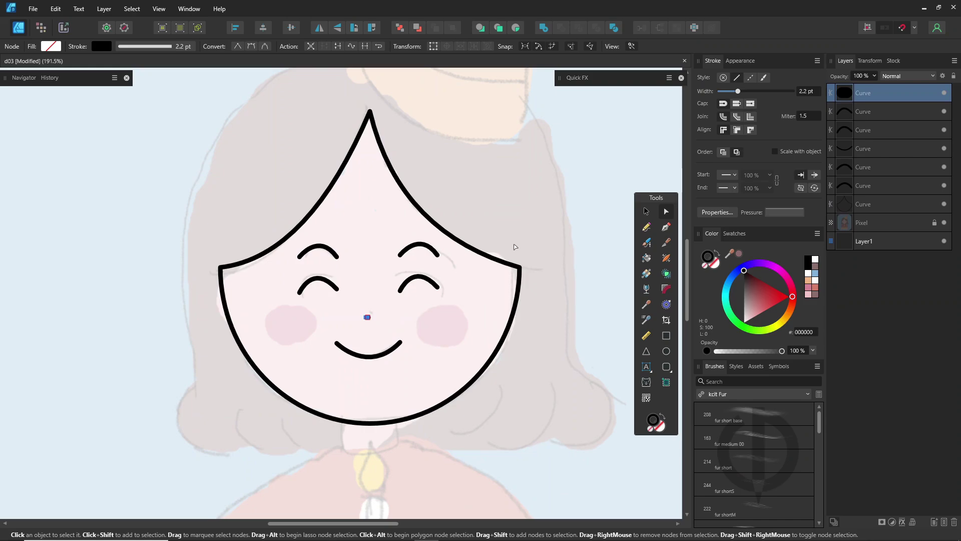
scroll(382, 296, down, 2)
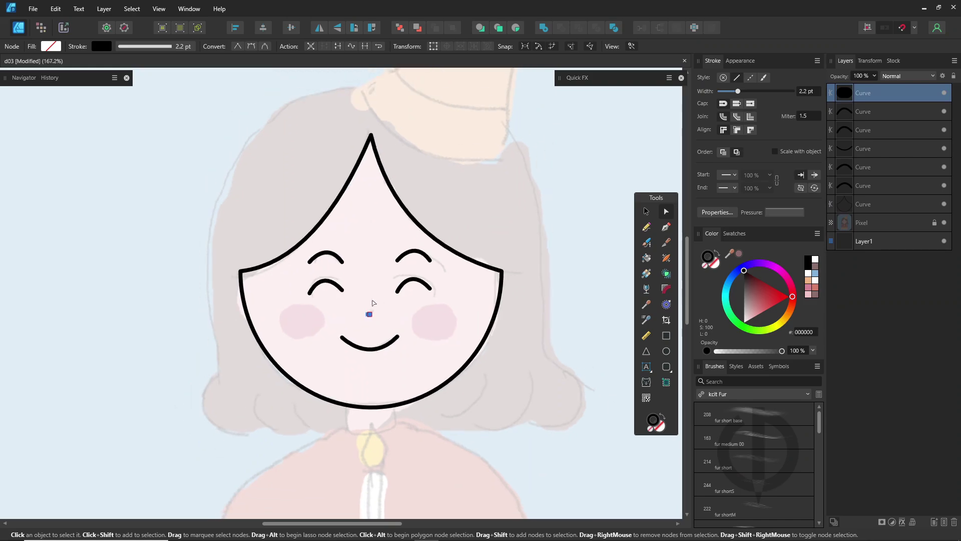
- Trace the hair as one closed curve with flipped-out ends and a scalloped hem, and adjust its upper right node to the sketch
drag(328, 305, 279, 321)
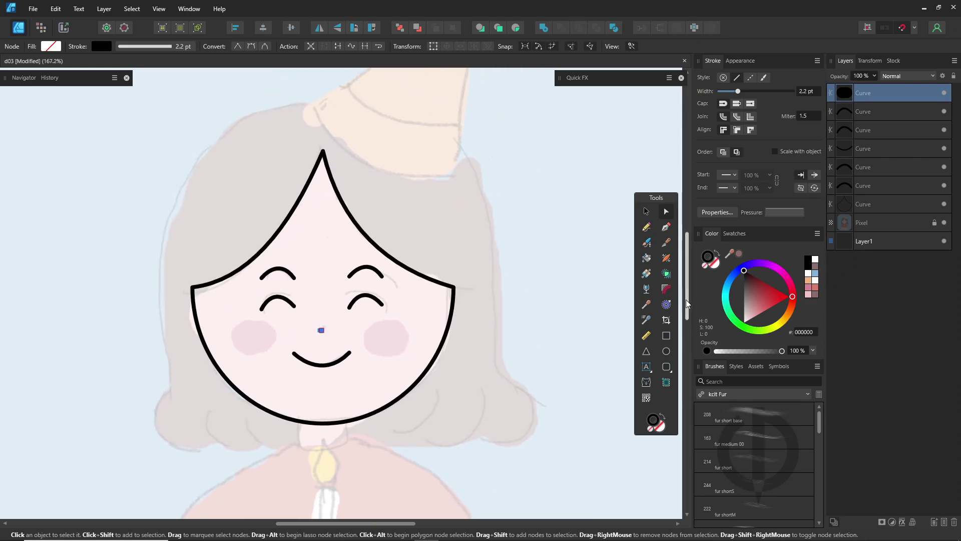
click(666, 227)
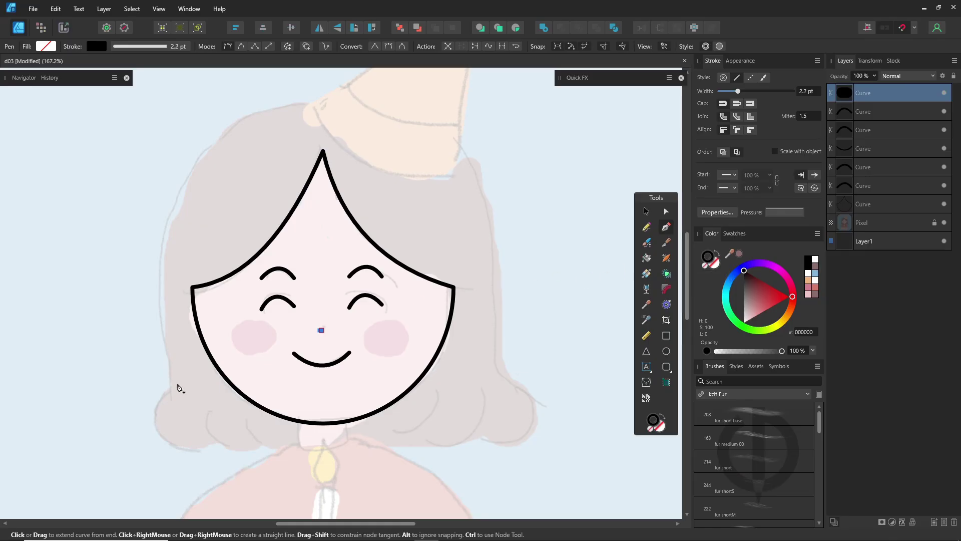
click(172, 388)
drag(175, 220, 202, 163)
drag(320, 103, 410, 100)
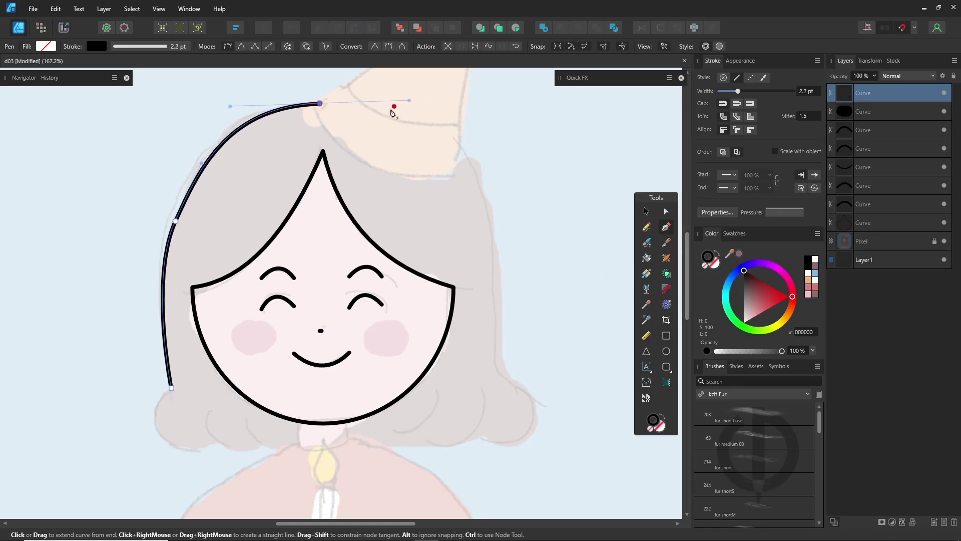
drag(484, 199, 495, 249)
drag(500, 371, 532, 431)
drag(475, 431, 136, 398)
click(172, 388)
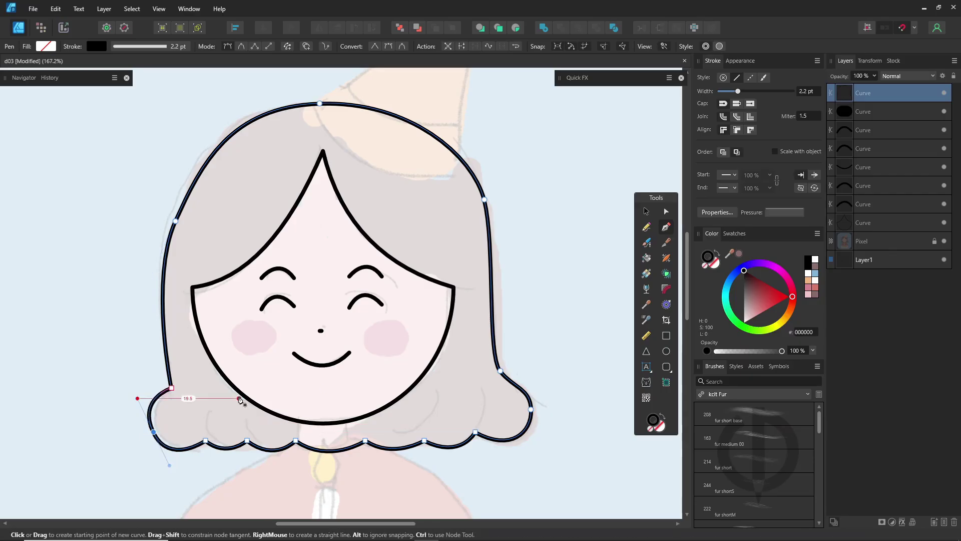
drag(286, 350, 280, 344)
drag(478, 193, 474, 197)
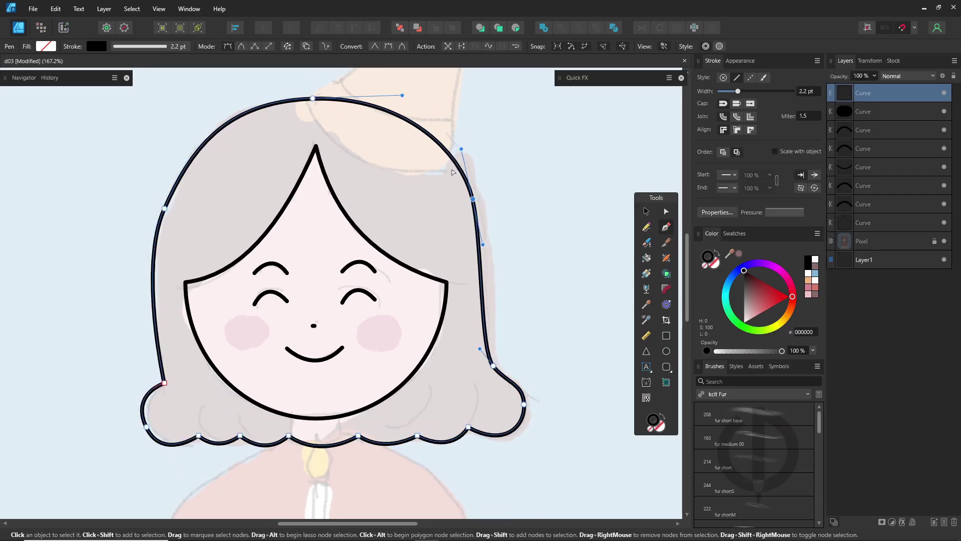
- Draw the party hat as a closed triangle and bend its base downward to follow the sketched brim
drag(370, 232, 340, 356)
click(278, 221)
click(445, 123)
click(418, 297)
click(278, 221)
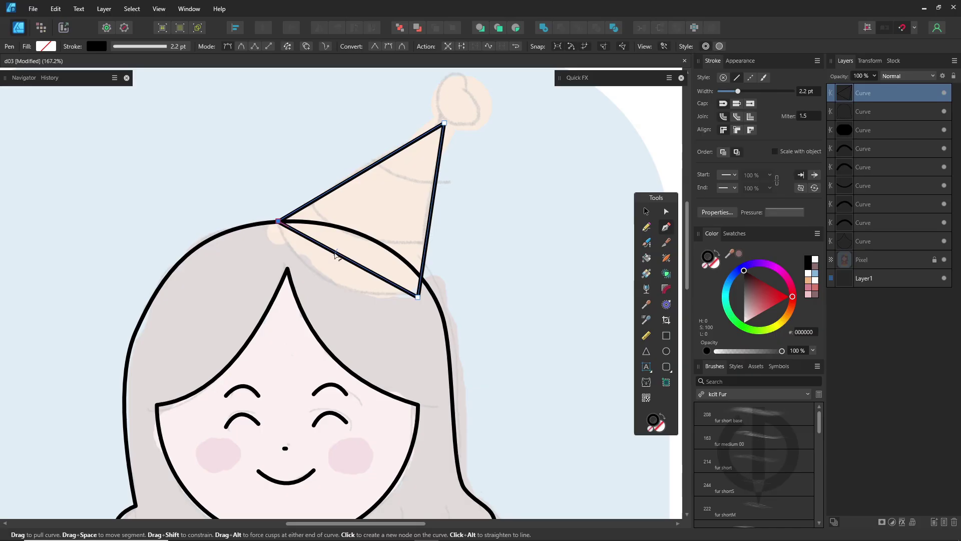
drag(337, 253, 321, 281)
- Draw a small circle for the pompom and place it on the hat's tip
key(m)
drag(435, 85, 369, 122)
click(647, 212)
drag(428, 115, 453, 104)
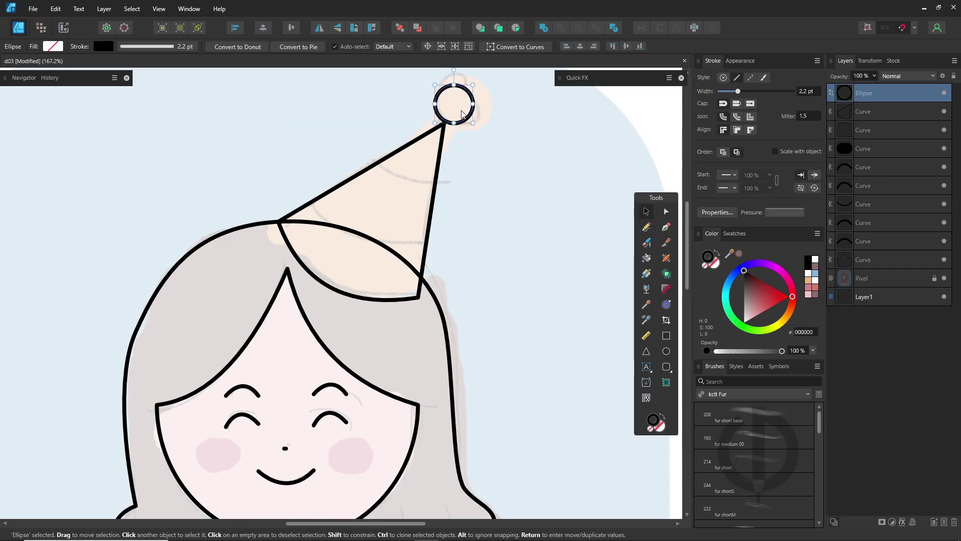
- Draw two straight lines across the party hat, from its left edge to its right edge, in the Pen tool's line mode
key(p)
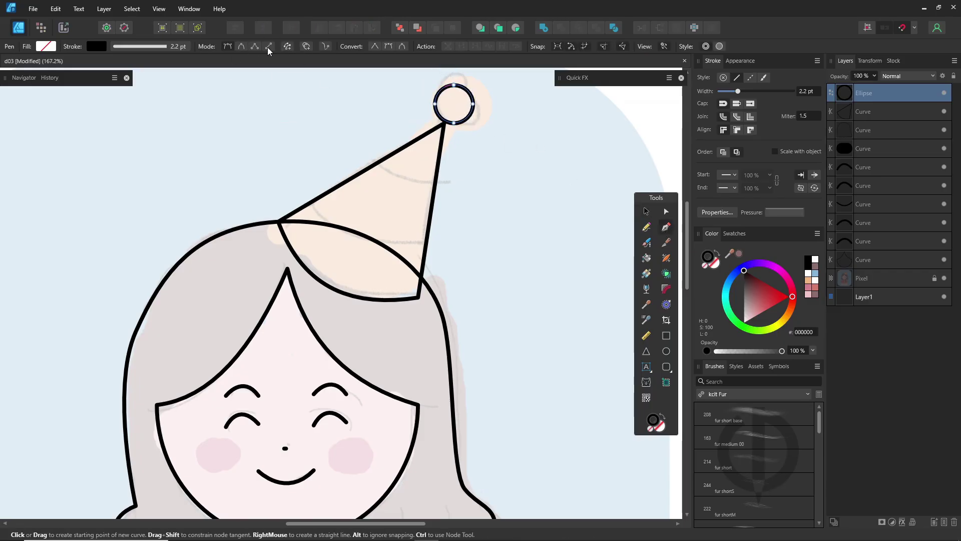
click(384, 160)
click(433, 188)
click(317, 198)
click(424, 256)
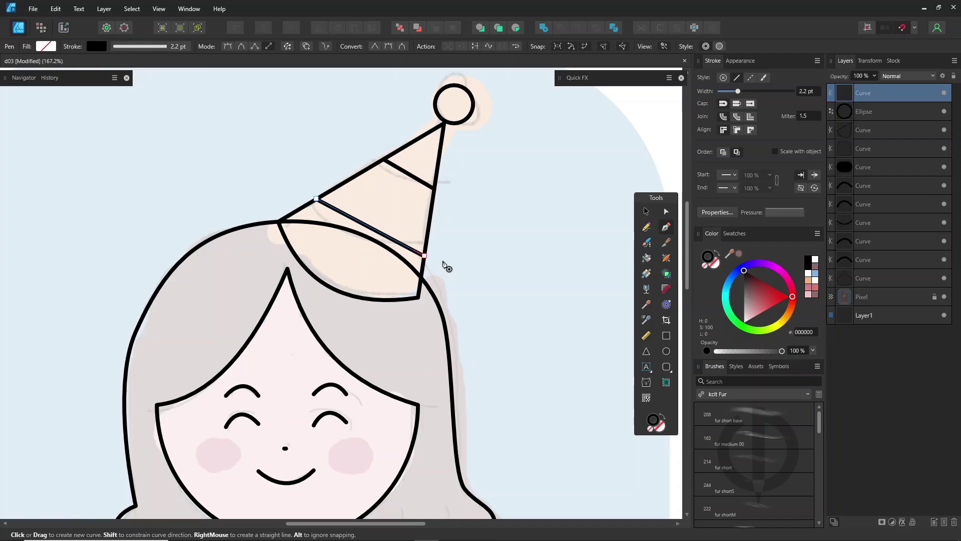
- Bend both hat stripes downward into arcs and move the lower stripe's left end up along the hat's edge
drag(370, 226, 364, 237)
ctrl+click(411, 175)
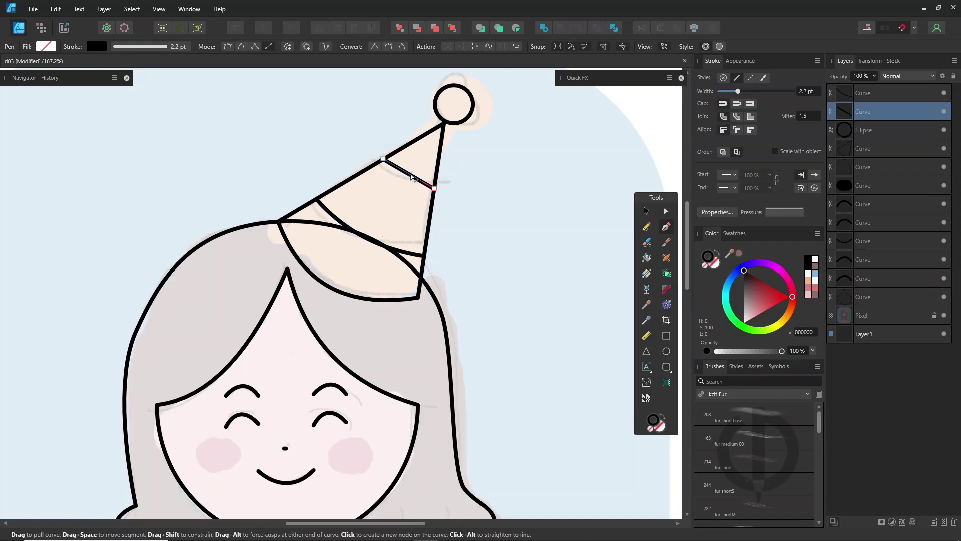
drag(411, 176, 404, 185)
ctrl+click(323, 207)
drag(316, 200, 324, 194)
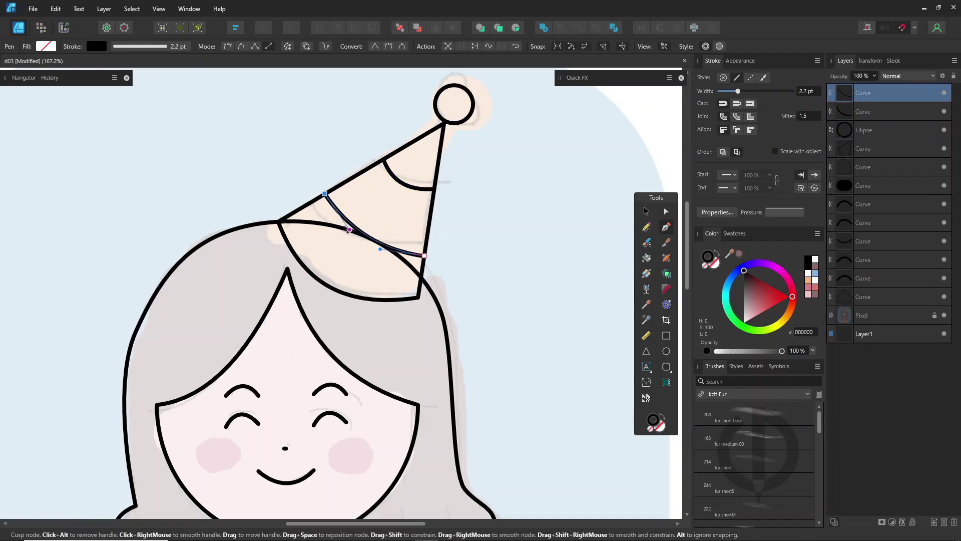
drag(349, 229, 377, 255)
- Select all the traced shapes and remove the part of the hair outline inside the hat with Shape Builder
scroll(499, 306, down, 3)
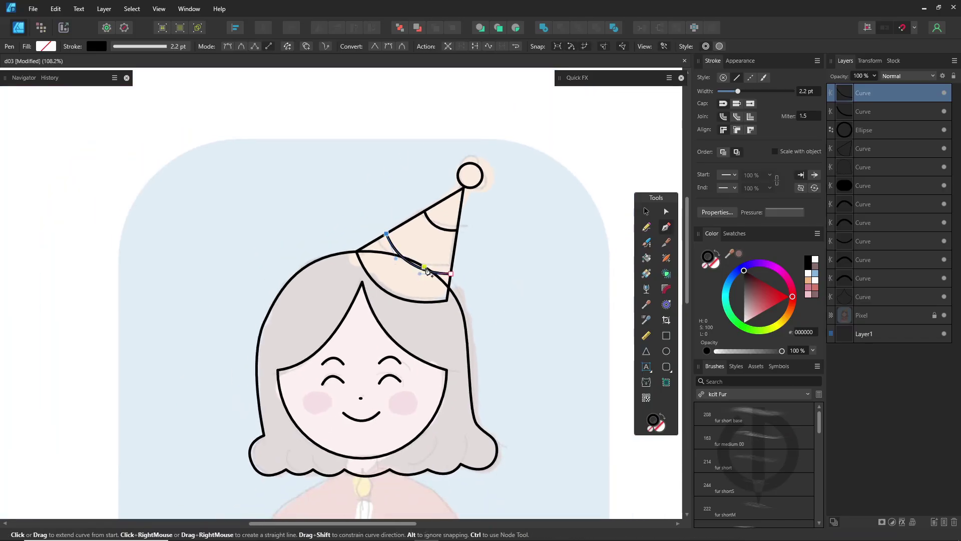
click(646, 211)
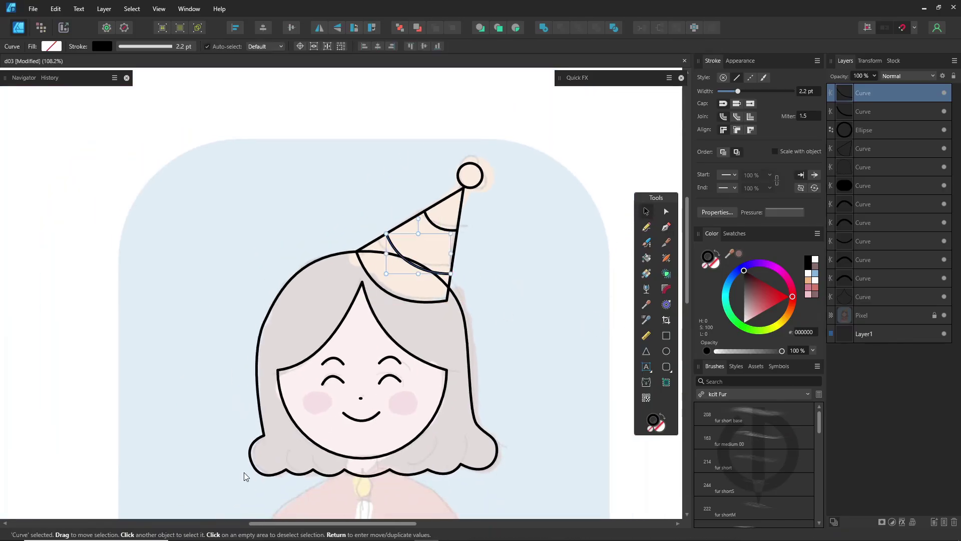
drag(213, 496, 573, 129)
click(665, 274)
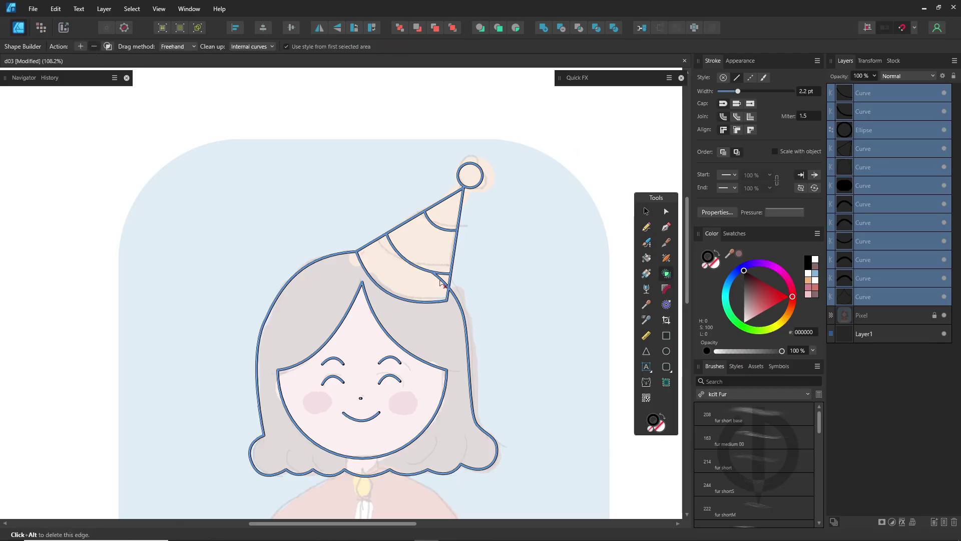
scroll(459, 332, down, 2)
scroll(453, 328, up, 5)
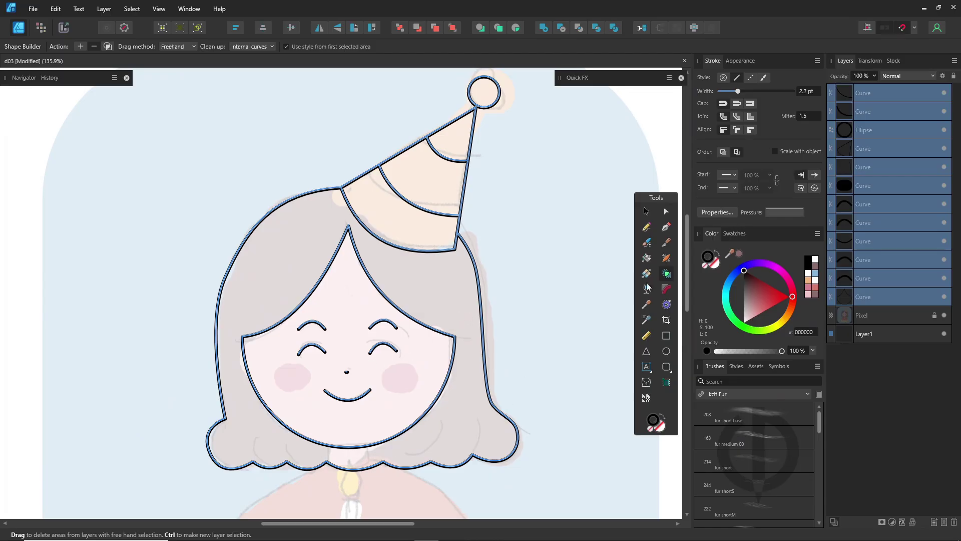
- Draw two short vertical neck lines from the chin down to the hair's lower edge with the Pen tool
click(665, 213)
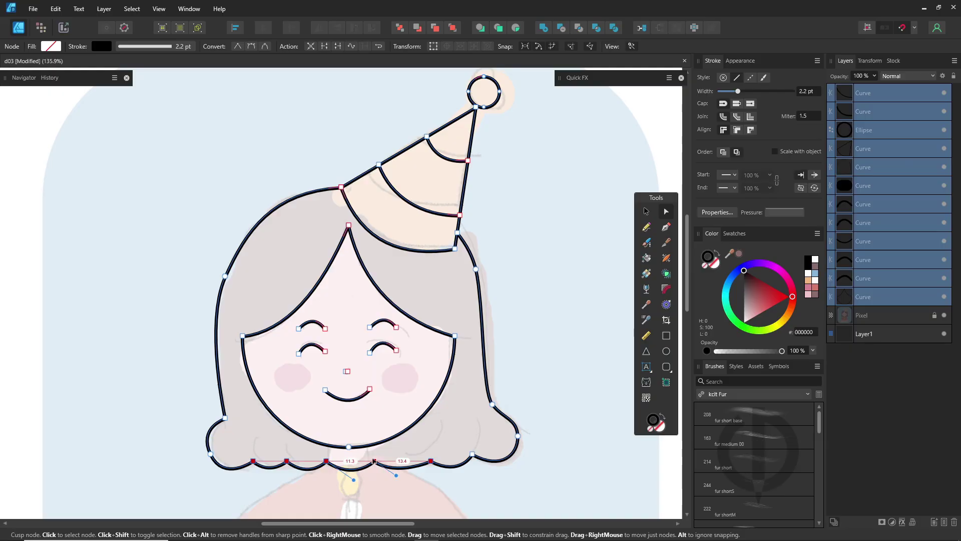
key(p)
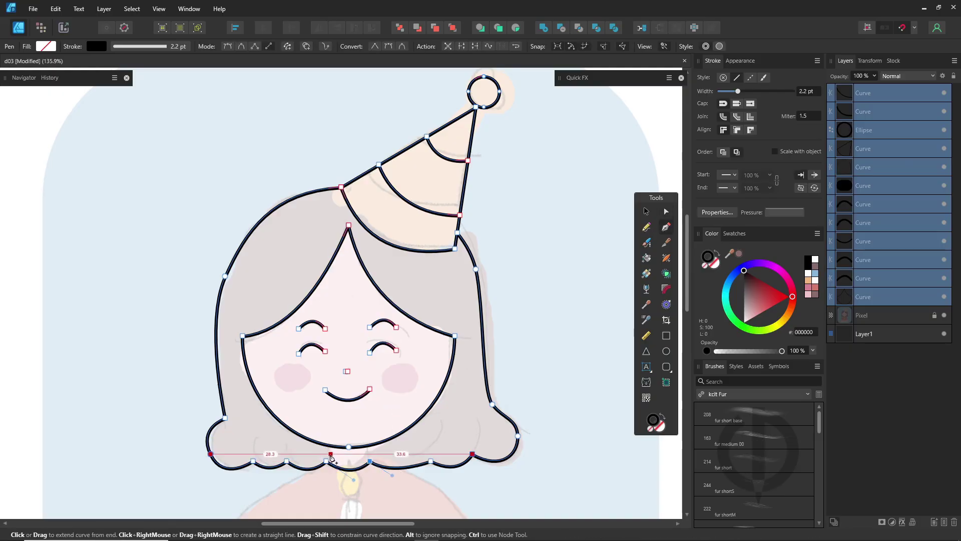
click(326, 461)
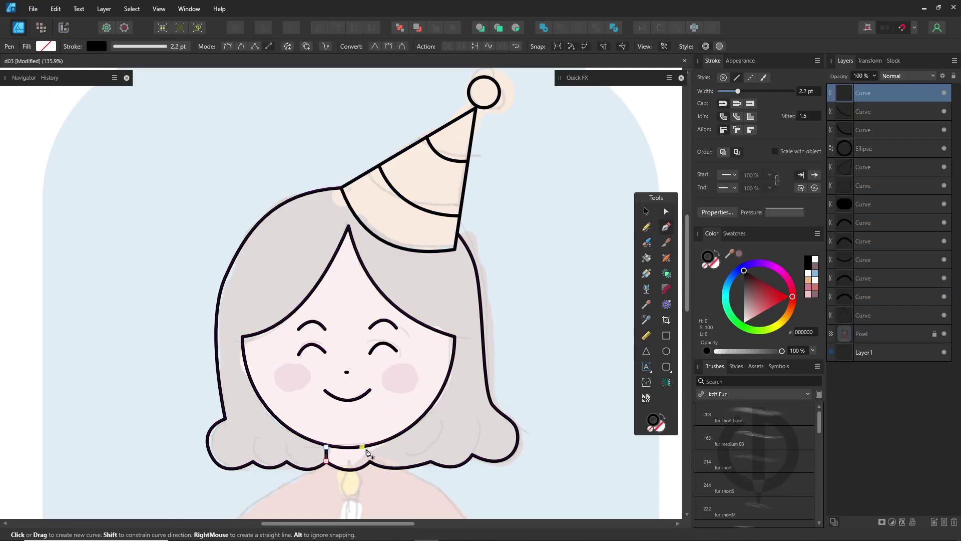
click(369, 444)
click(370, 462)
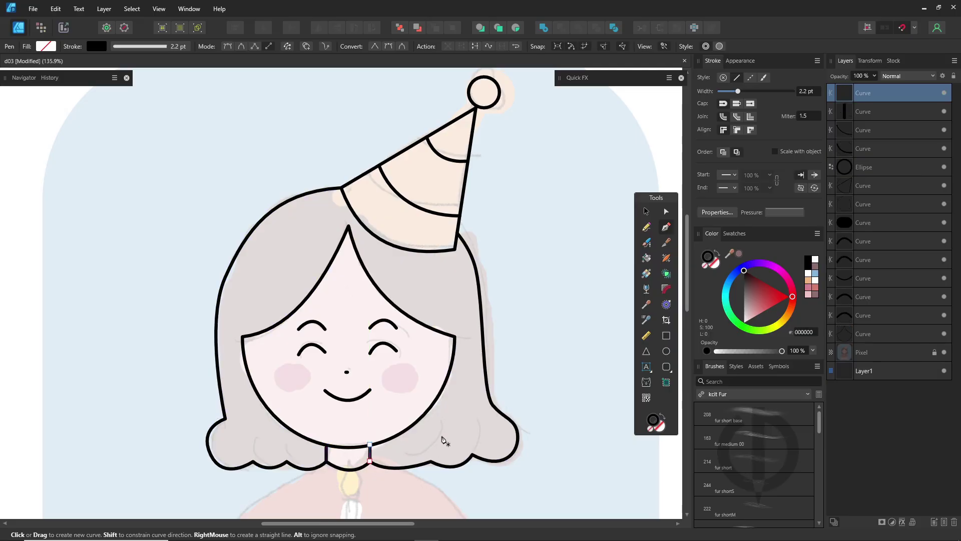
- Draw two short curved hair strands left of the neck, each ending at a scallop point of the hair's lower edge
drag(454, 395, 472, 356)
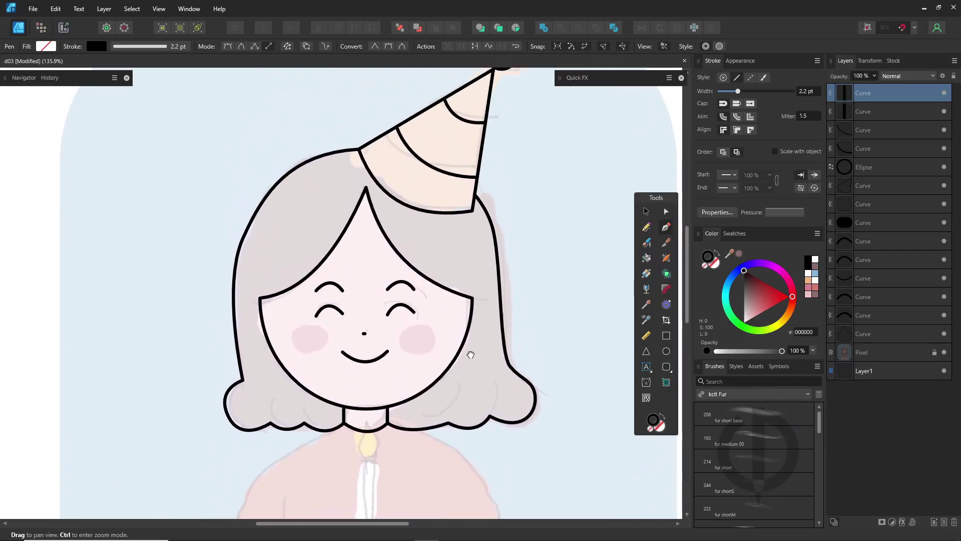
drag(481, 294, 494, 220)
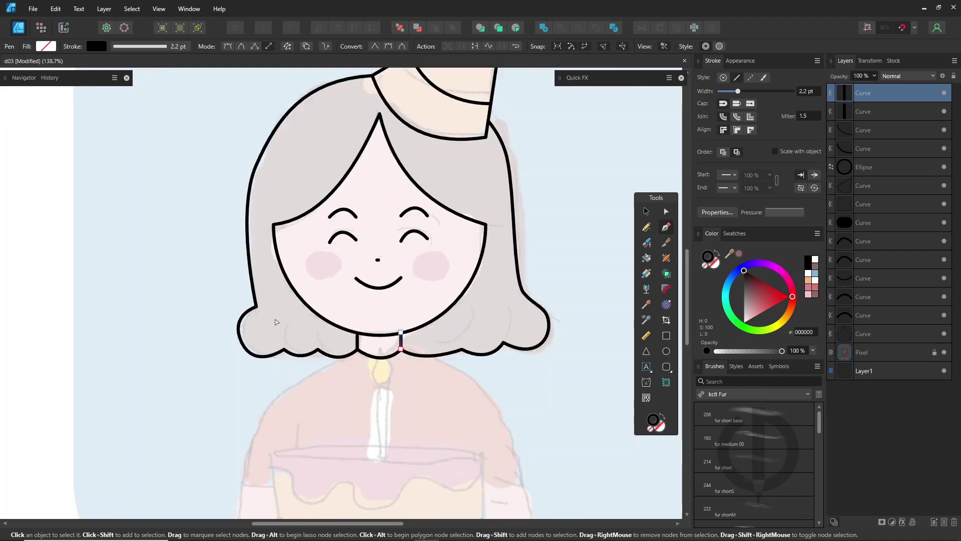
scroll(275, 321, up, 4)
click(293, 380)
click(295, 329)
drag(294, 355, 284, 356)
click(361, 346)
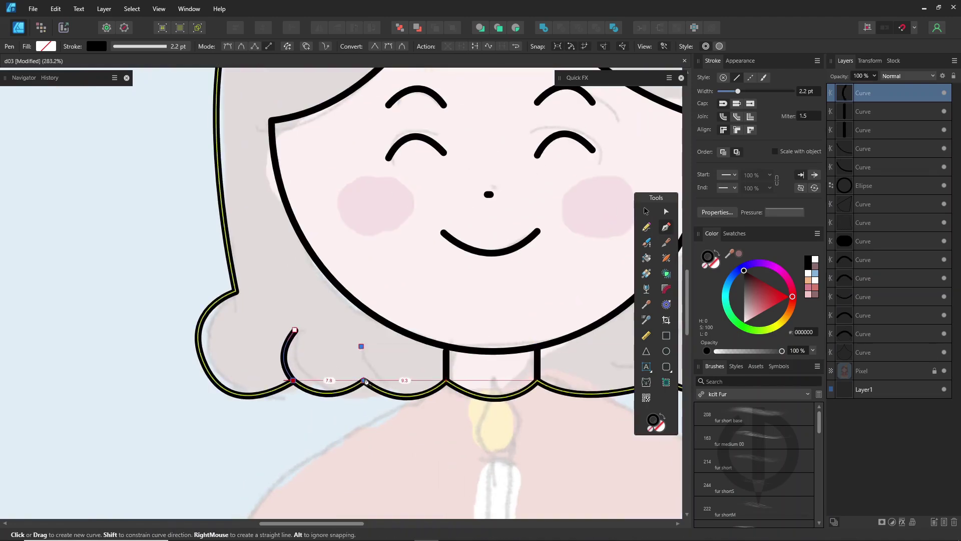
click(363, 380)
- Draw two short curved hair strands right of the neck, ending on the hair's lower edge
drag(461, 332, 230, 345)
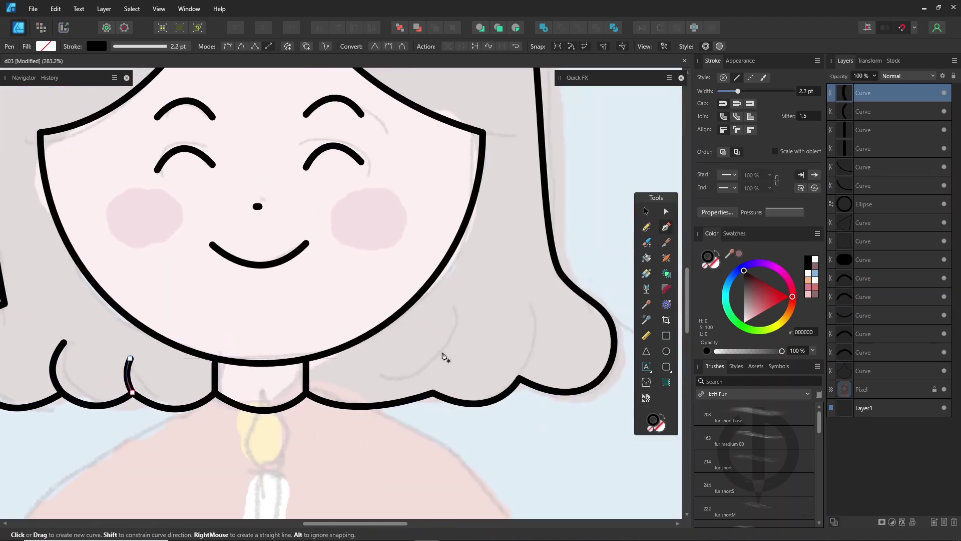
click(446, 346)
click(432, 392)
drag(440, 369, 450, 369)
click(377, 358)
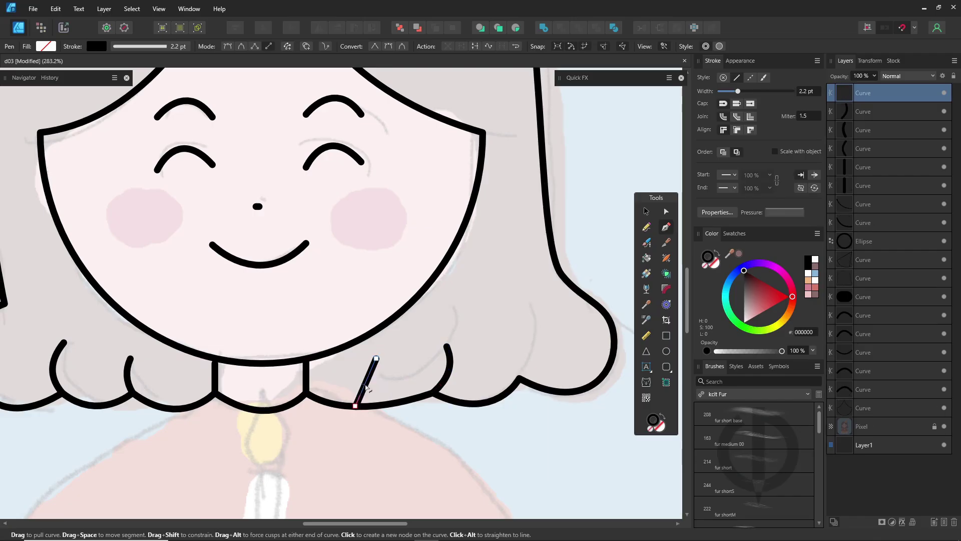
click(356, 405)
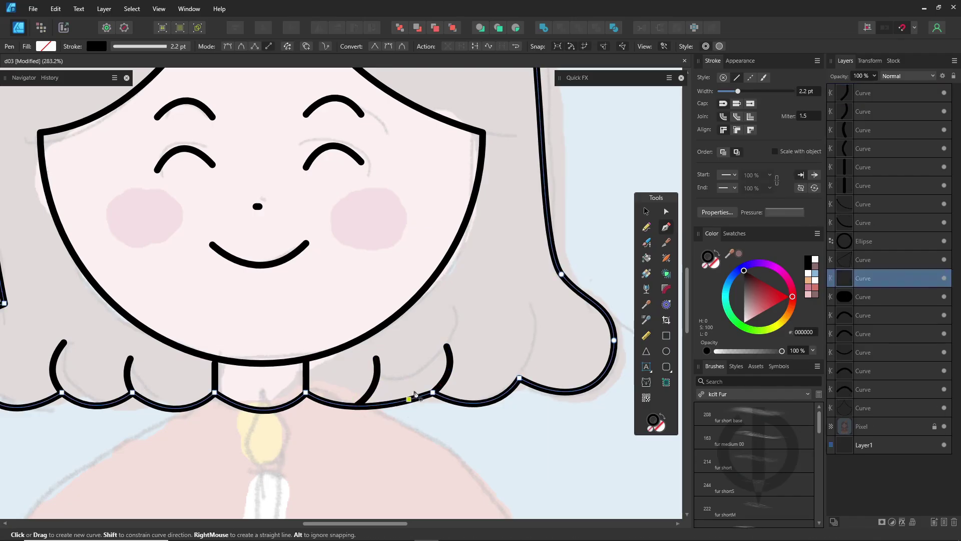
- Add a node to the hair's lower edge right of the neck, bow out the scallop beside it, and align the adjacent strand
key(a)
click(356, 406)
drag(392, 407, 405, 432)
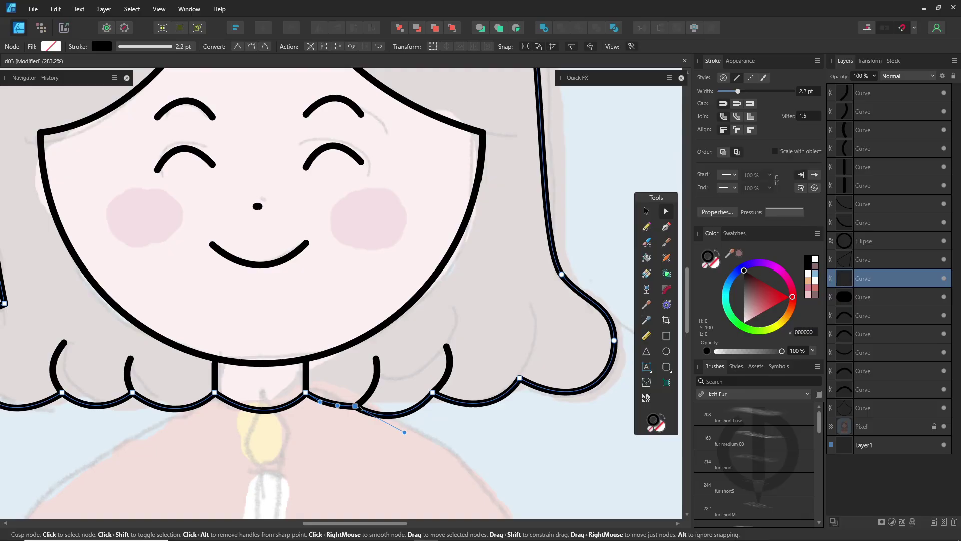
drag(355, 406, 366, 396)
click(433, 393)
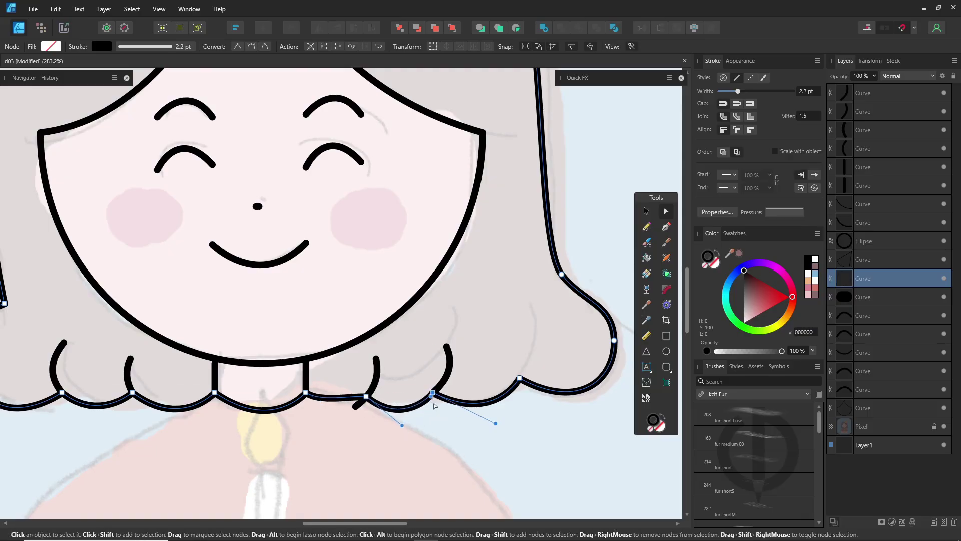
click(365, 395)
- Draw a curved strand at the rightmost scallop point of the hair and bend it along the sketch
click(666, 227)
click(531, 326)
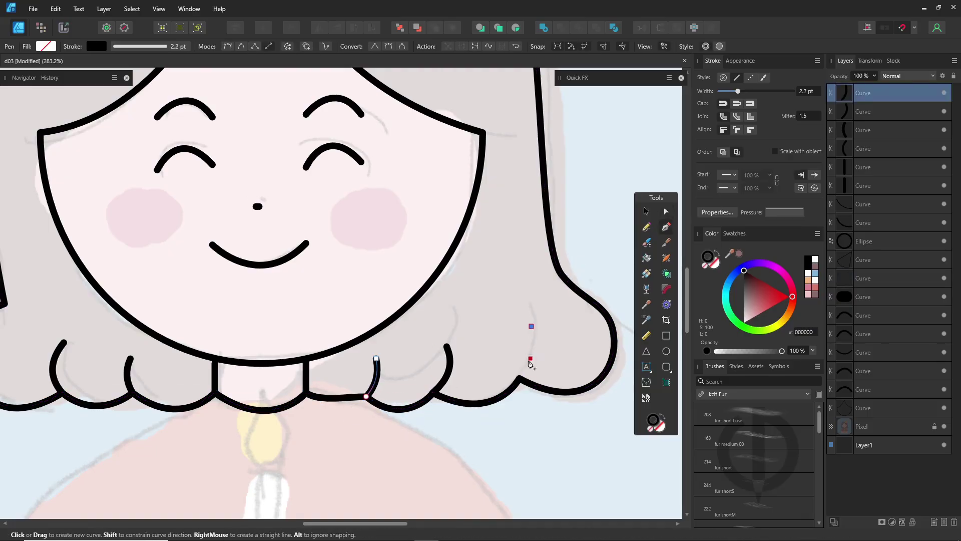
click(519, 378)
drag(524, 357, 531, 359)
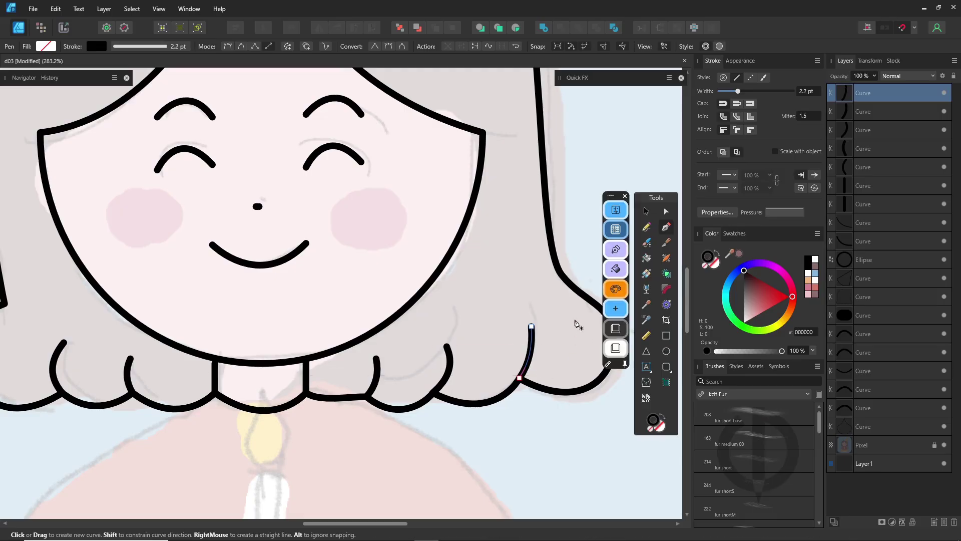
click(584, 231)
- Reshape the right side of the hair outline below the party hat by moving its node and curve handles outward
scroll(448, 238, up, 1)
scroll(449, 241, up, 3)
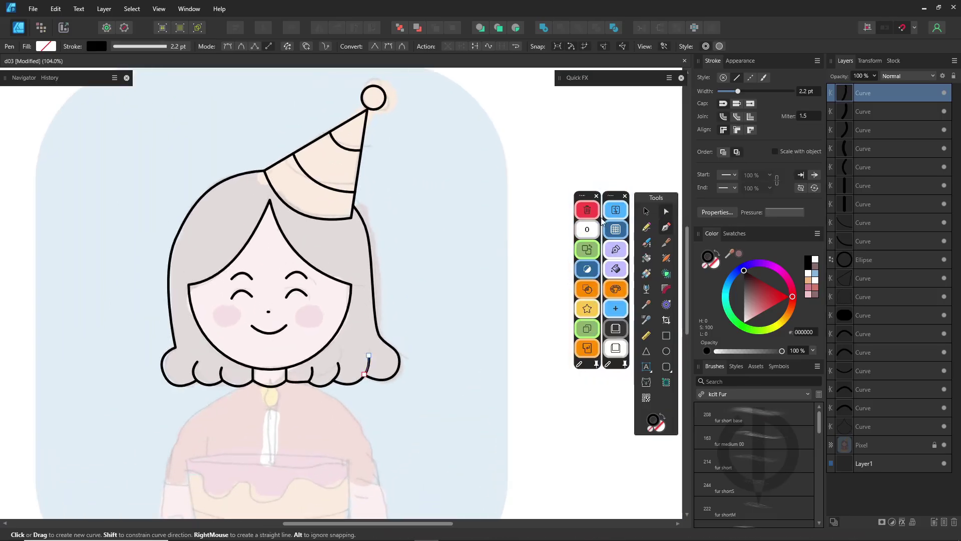
key(a)
click(369, 236)
drag(376, 239, 371, 241)
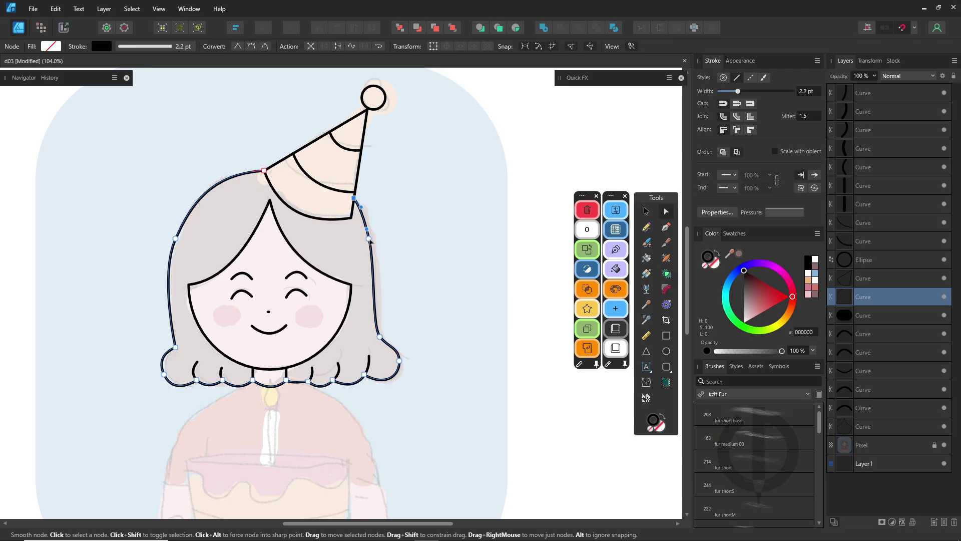
drag(389, 282, 387, 277)
drag(369, 239, 373, 239)
drag(390, 281, 387, 273)
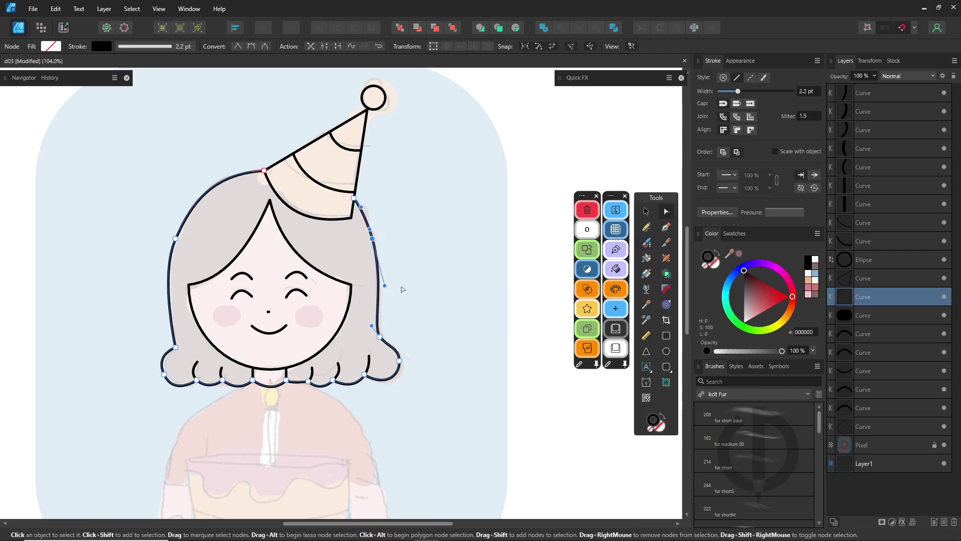
click(418, 298)
- Draw the shirt outline with the Pen tool, covering the shoulders, both sleeves and the torso behind the cake
drag(428, 313, 455, 223)
key(p)
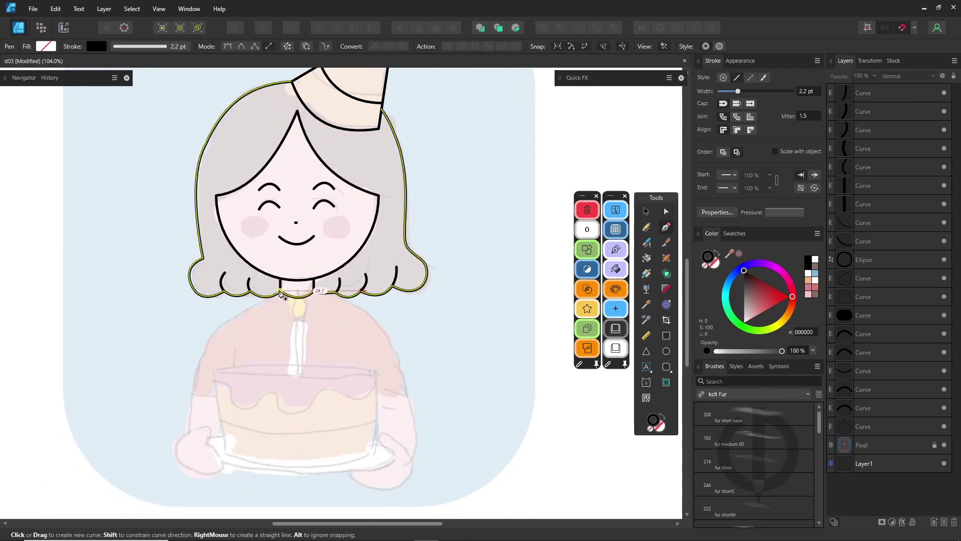
click(280, 290)
mouse_move(214, 333)
mouse_down()
mouse_move(204, 357)
mouse_move(209, 340)
mouse_up()
drag(335, 292, 253, 248)
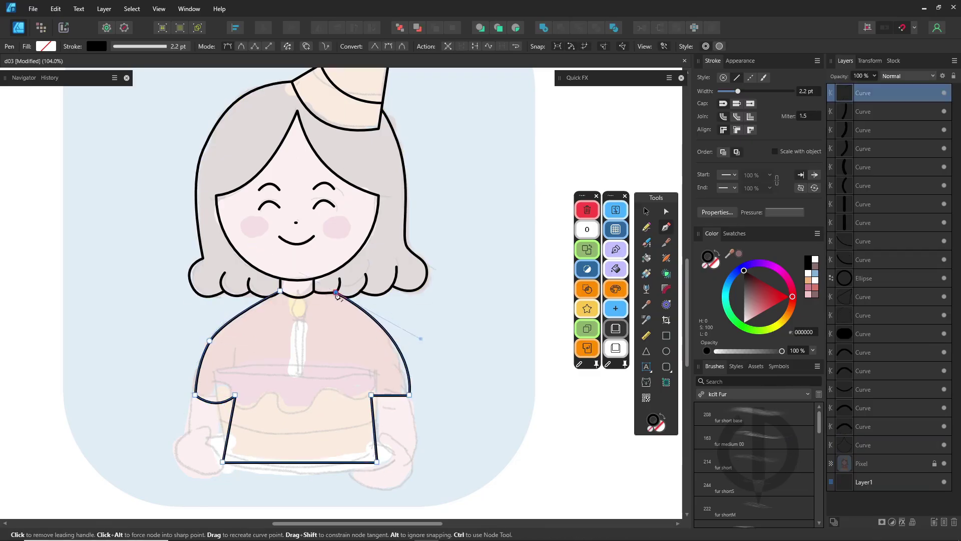
- Adjust the shirt outline's nodes at the neckline, sleeves and lower torso, and curve the sleeve hems
drag(280, 290, 267, 298)
drag(394, 341, 390, 342)
drag(195, 395, 201, 363)
click(210, 340)
drag(235, 394, 206, 399)
drag(390, 394, 390, 398)
drag(376, 461, 371, 462)
drag(222, 461, 235, 462)
drag(371, 462, 363, 461)
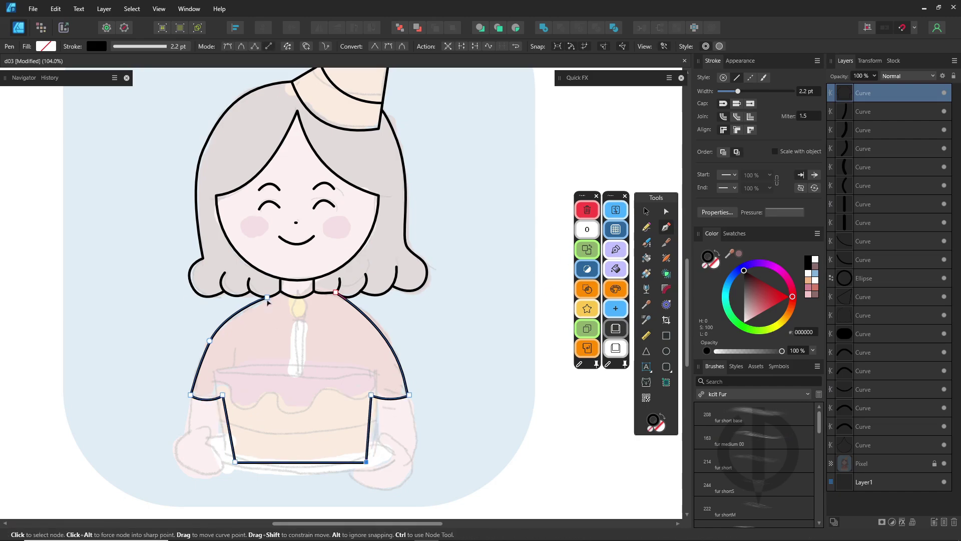
- Close the shirt's neckline with a downward curve and draw a short vertical line above each sleeve's inner end
drag(266, 297, 298, 311)
drag(371, 359, 371, 395)
drag(223, 359, 223, 395)
- Draw a flat ellipse for the cake's top and a rectangle beneath it for the cake's body
drag(429, 363, 430, 304)
click(665, 350)
drag(211, 319, 379, 306)
click(666, 336)
drag(211, 399, 378, 311)
click(646, 226)
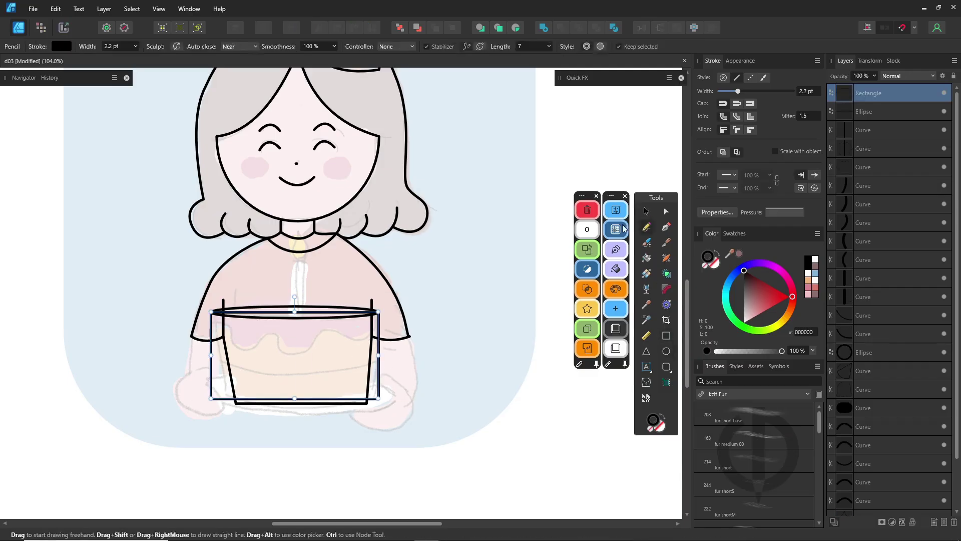
click(621, 229)
- Reshape both shoulder curves of the shirt outline to make them rounder
scroll(220, 326, up, 1)
key(a)
click(391, 255)
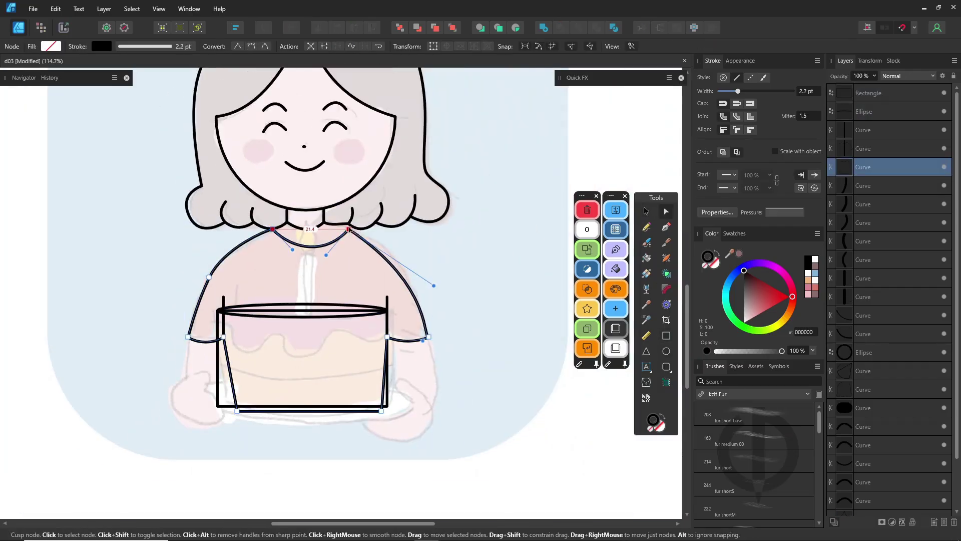
drag(391, 256, 396, 254)
drag(224, 252, 214, 271)
- Select all the traced shapes and remove the shirt outline inside the cake with Shape Builder
key(ctrl+a)
drag(466, 276, 483, 309)
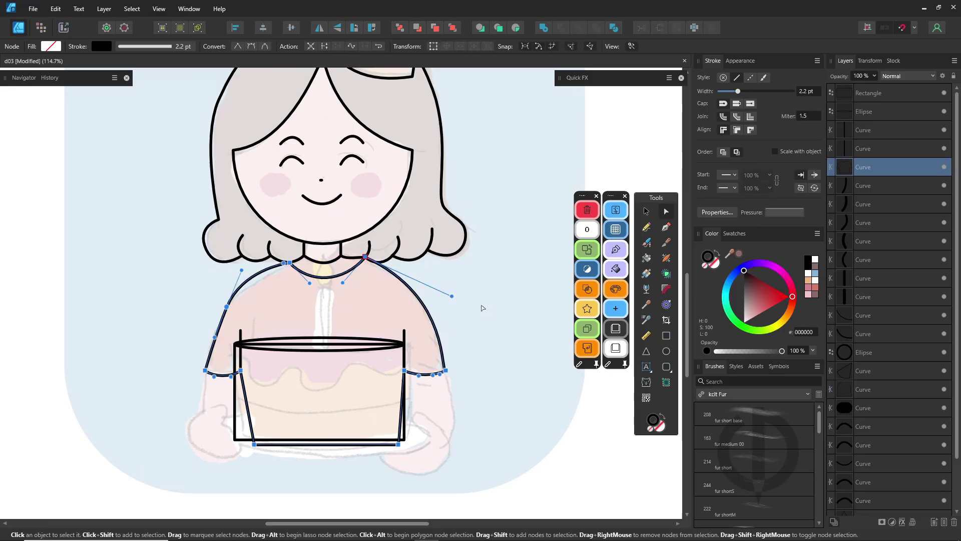
key(v)
key(ctrl+a)
key(s)
drag(240, 395, 270, 415)
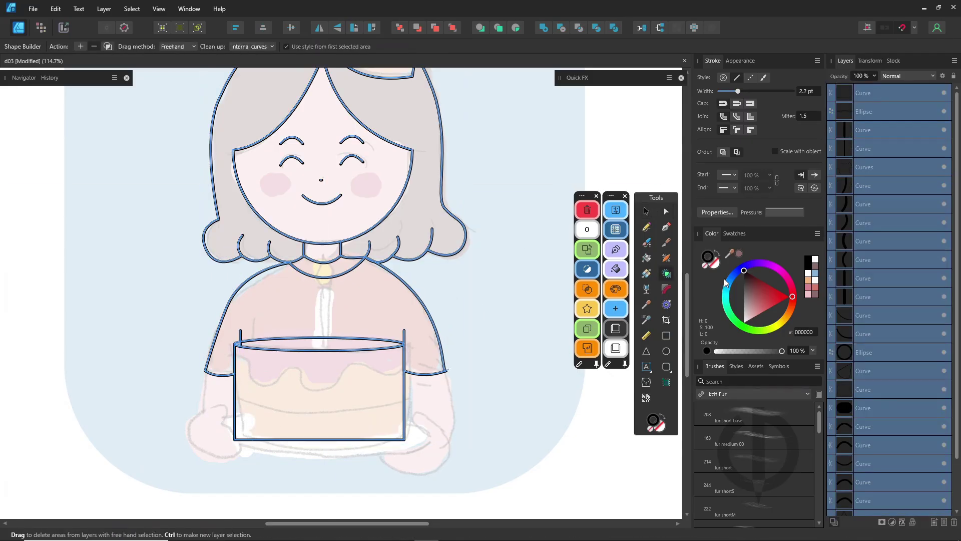
- Round the two bottom corners of the cake's rectangle with the Corner tool and bake them into the curve
key(a)
click(667, 289)
drag(568, 362, 210, 465)
drag(235, 440, 241, 434)
click(481, 46)
- Draw a layer line across the cake's body and bend both it and the cake's bottom edge downward
key(p)
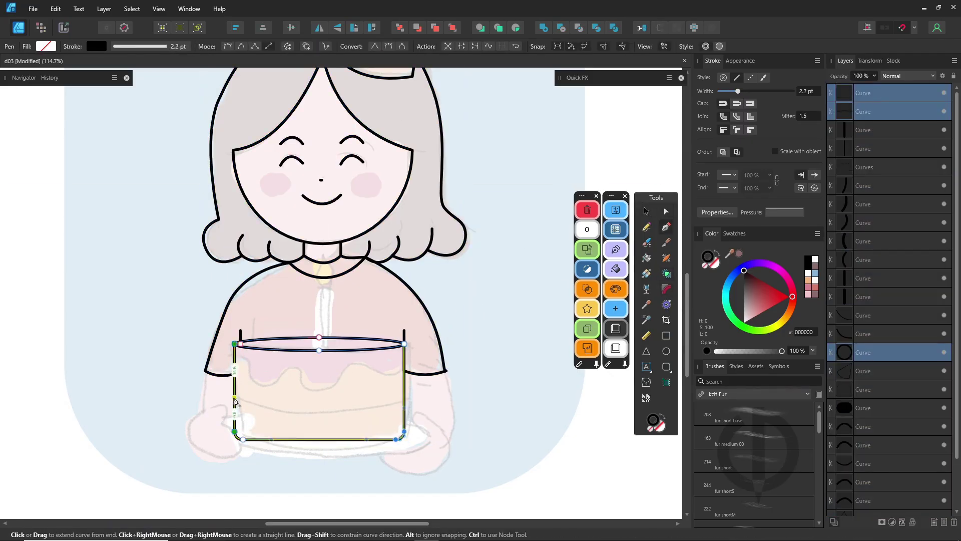
click(234, 394)
click(404, 394)
drag(319, 394, 320, 406)
key(a)
click(320, 439)
mouse_move(319, 439)
mouse_down()
mouse_move(320, 425)
mouse_move(320, 438)
mouse_up()
click(313, 406)
- Draw the wavy dripping icing edge across the cake from its left side to its right side with the Pen tool
key(v)
drag(309, 400, 231, 342)
scroll(293, 387, up, 6)
click(140, 226)
click(518, 286)
key(a)
click(666, 228)
click(126, 272)
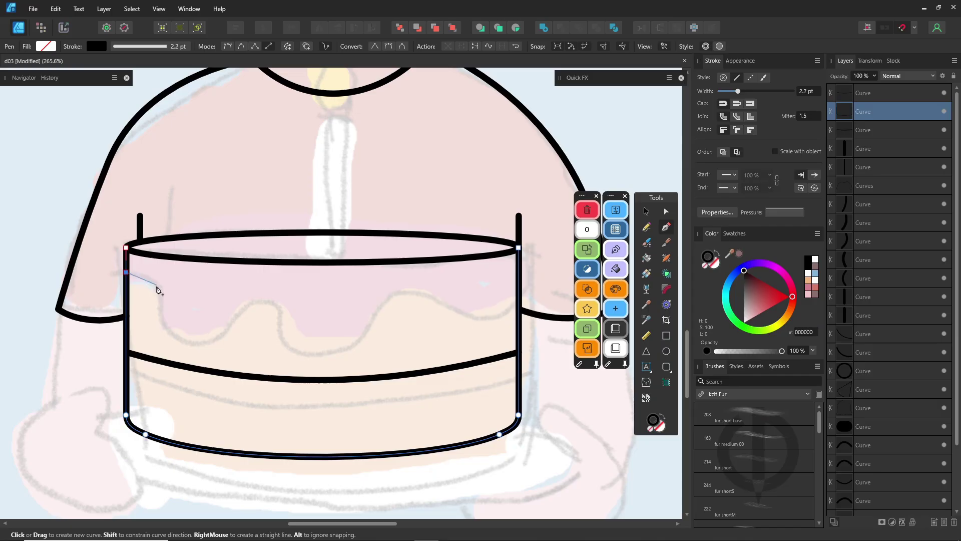
click(228, 46)
click(126, 273)
drag(159, 288, 162, 310)
drag(191, 343, 214, 344)
drag(253, 302, 270, 304)
drag(285, 342, 295, 348)
drag(372, 323, 385, 309)
drag(413, 295, 498, 321)
drag(518, 295, 521, 275)
- Refine the icing edge by adjusting the curves of its middle and right drips
drag(495, 316, 493, 320)
drag(336, 345, 340, 349)
drag(285, 343, 291, 343)
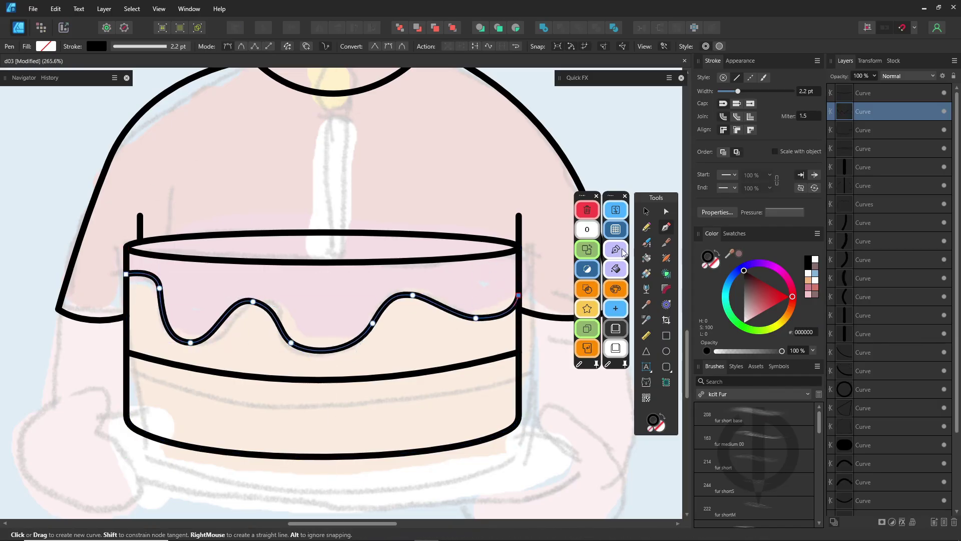
- Draw a wide flat ellipse for the plate around the cake's base and align it with the sketch
key(ctrl+0)
click(667, 351)
scroll(369, 440, up, 5)
drag(154, 418, 435, 351)
drag(295, 418, 323, 421)
- Select all the shapes and remove the part of the plate inside the cake with Shape Builder
key(v)
key(ctrl+a)
click(666, 273)
alt+click(346, 355)
- Draw the outer line of the right arm as a curve from the sleeve hem down toward the hand
click(667, 226)
scroll(456, 455, up, 5)
click(459, 174)
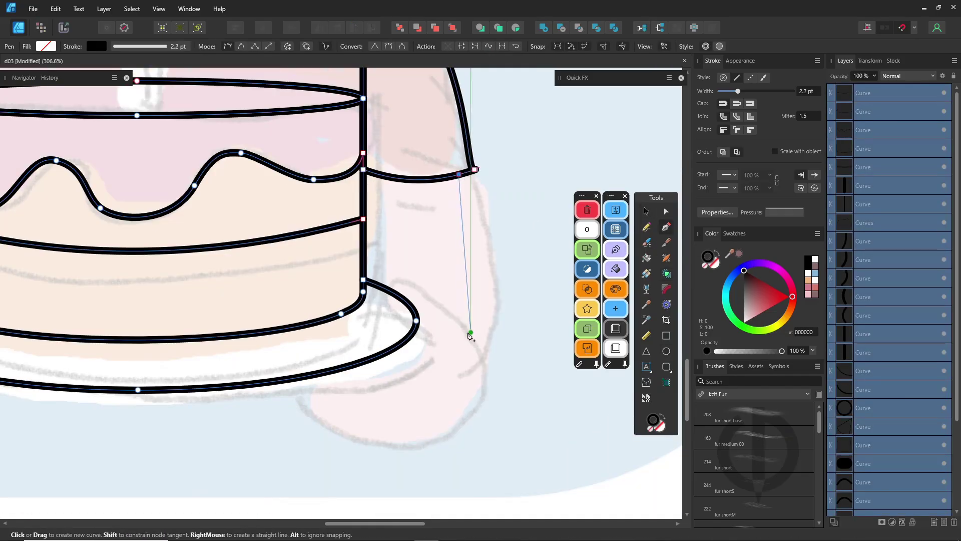
drag(459, 322, 437, 363)
key(Escape)
- Draw the outer line of the left arm as a curve from the sleeve hem down toward the hand
drag(310, 300, 546, 302)
click(77, 178)
drag(76, 275, 88, 305)
drag(185, 317, 195, 281)
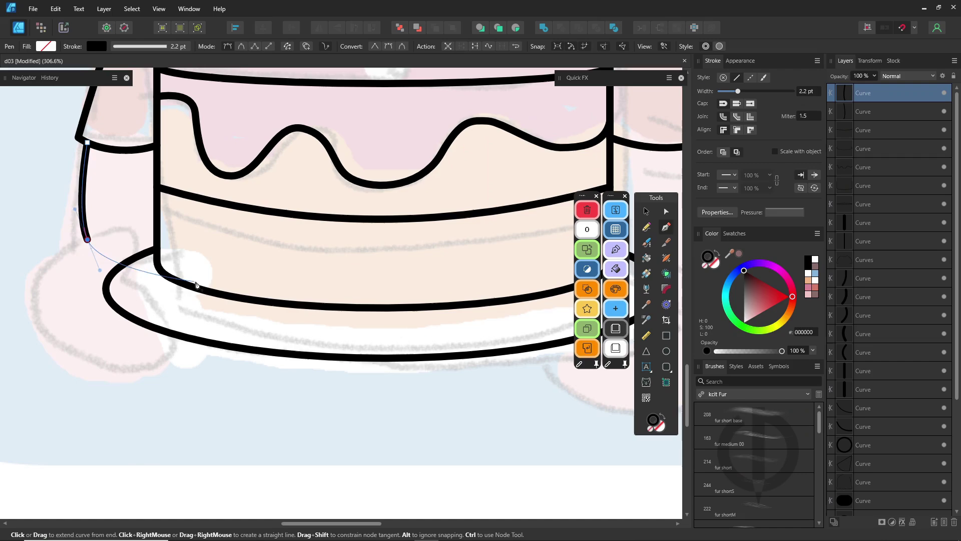
- Draw a closed straight-sided outline of the left hand gripping the plate's edge with the Pen tool
click(37, 274)
click(132, 227)
click(131, 266)
click(117, 282)
click(172, 347)
click(78, 359)
click(37, 274)
- Turn the left hand's corners into smooth curves and extend the left arm line down to the hand
key(a)
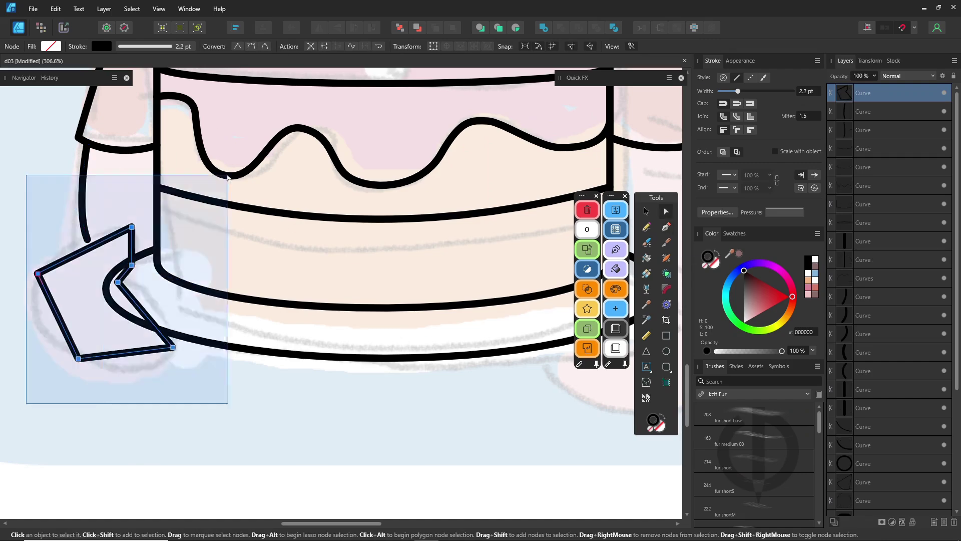
drag(137, 265, 147, 260)
click(83, 220)
drag(87, 240, 88, 245)
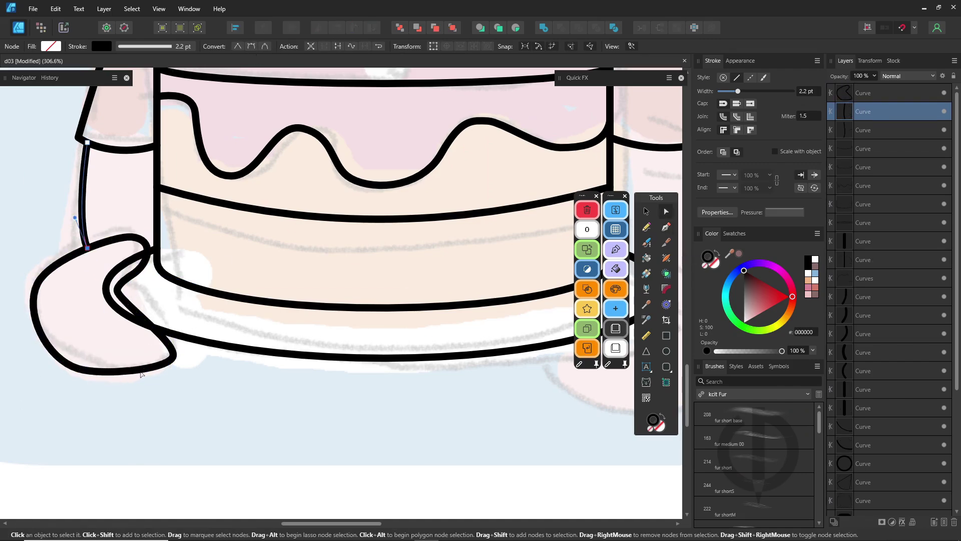
- Refine the left hand's outline by adjusting its fingertip, lower edge and inner curve against the plate
click(165, 363)
drag(173, 357, 178, 345)
drag(109, 378, 132, 382)
drag(118, 292, 111, 303)
- Select all the shapes and remove the plate section overlapping the left hand with Shape Builder
key(s)
key(ctrl+a)
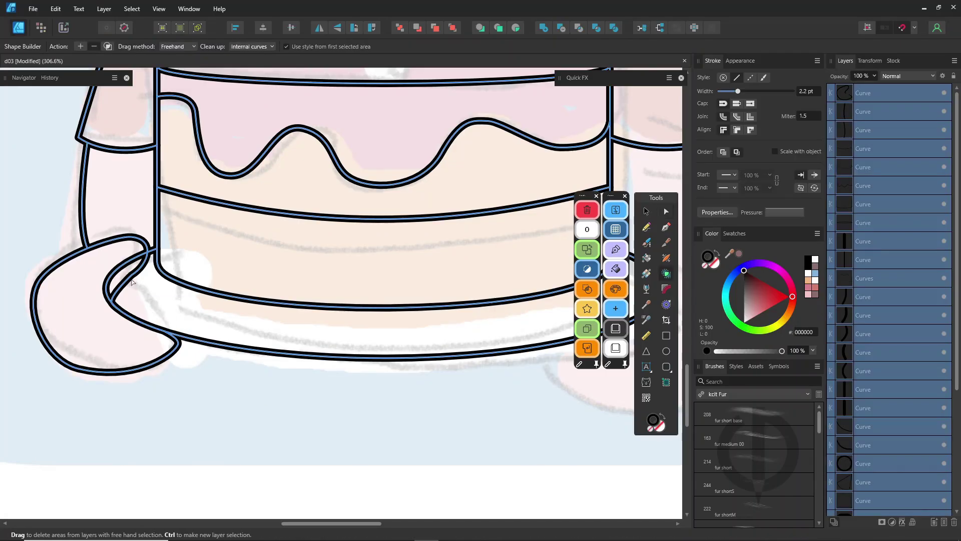
alt+click(108, 284)
- Duplicate the left hand, flip the copy horizontally and move it to the plate's right side
key(v)
scroll(231, 412, down, 5)
click(189, 365)
key(ctrl+j)
key(shift+h)
drag(191, 371, 248, 265)
- Select all the shapes and remove the plate section inside the right hand with Shape Builder
scroll(339, 376, up, 5)
key(a)
click(325, 263)
click(646, 211)
key(ctrl+a)
key(s)
alt+click(328, 252)
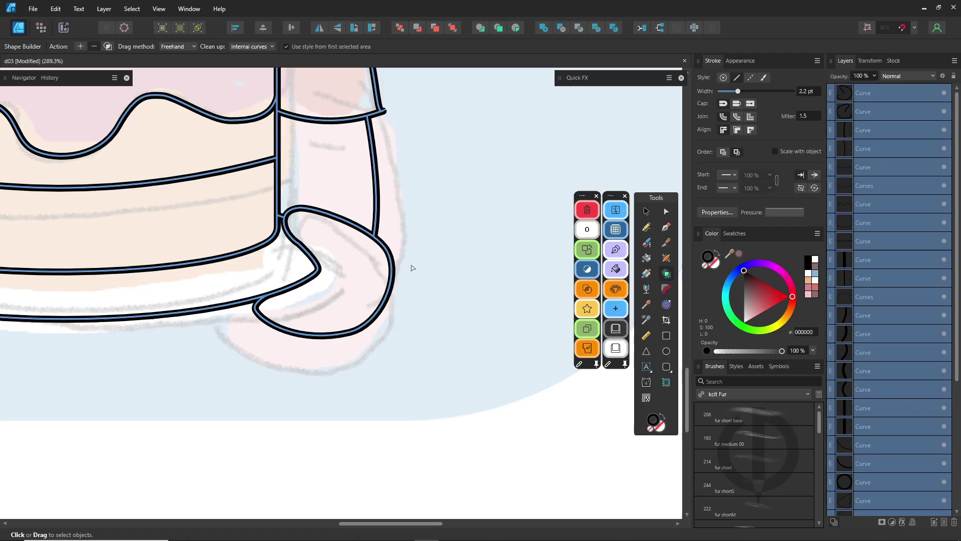
- Draw the candle as a narrow vertical rectangle rising from the top of the cake
key(ctrl+0)
scroll(380, 269, up, 4)
mouse_move(379, 269)
mouse_down()
mouse_move(370, 156)
mouse_move(391, 144)
mouse_up()
click(666, 335)
drag(302, 381, 312, 255)
- Draw an ellipse above the candle for the flame, convert it to curves and make its top node sharp
click(666, 351)
key(ctrl+Return)
scroll(335, 227, up, 4)
click(273, 292)
click(240, 48)
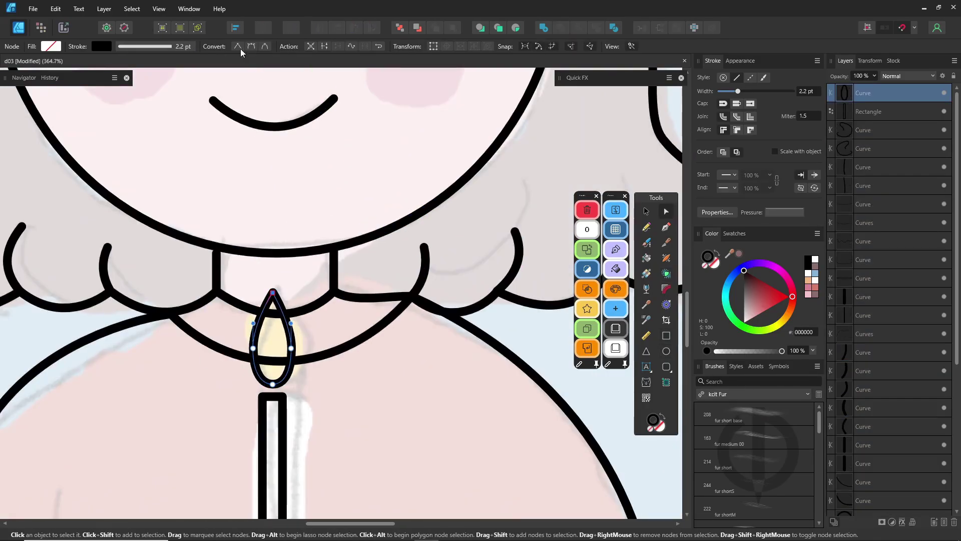
- Select all the shapes and remove the neckline sections inside the flame with Shape Builder
key(v)
key(ctrl+a)
key(s)
drag(273, 307, 274, 370)
key(ctrl+0)
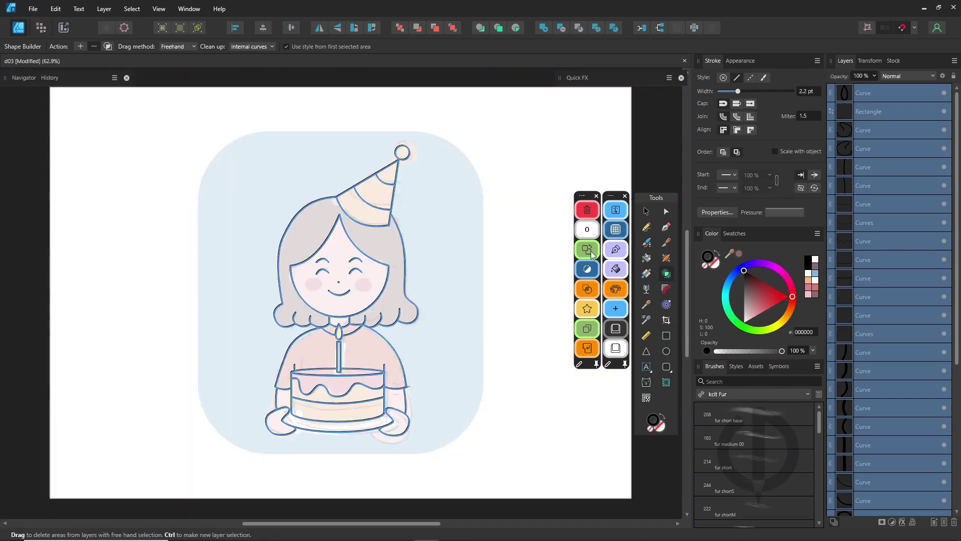
key(a)
click(504, 358)
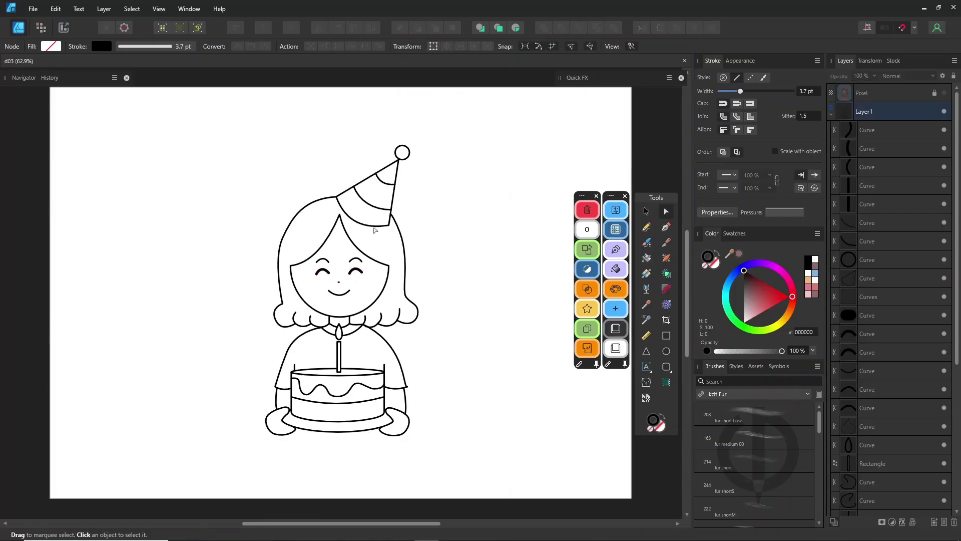
- Select all the line art of the girl and group it
key(ctrl+a)
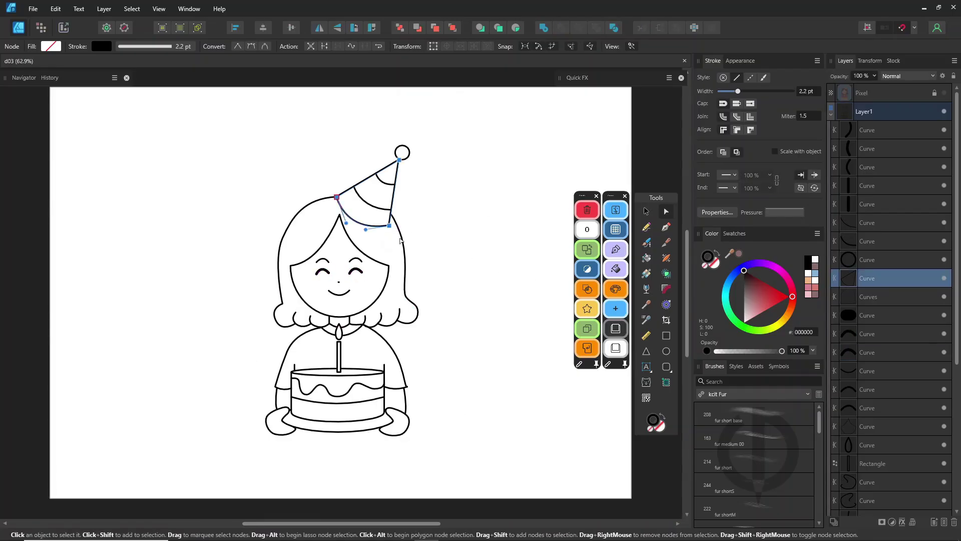
key(v)
click(615, 229)
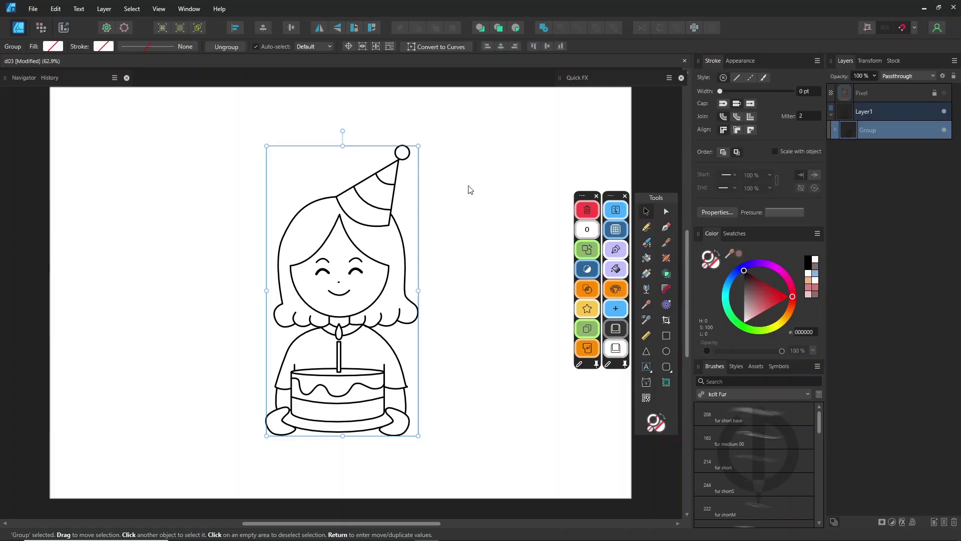
- Enlarge the grouped girl drawing with its strokes set to scale with the object and reposition it on the page
mouse_move(418, 145)
mouse_down()
mouse_move(383, 189)
mouse_move(337, 300)
mouse_up()
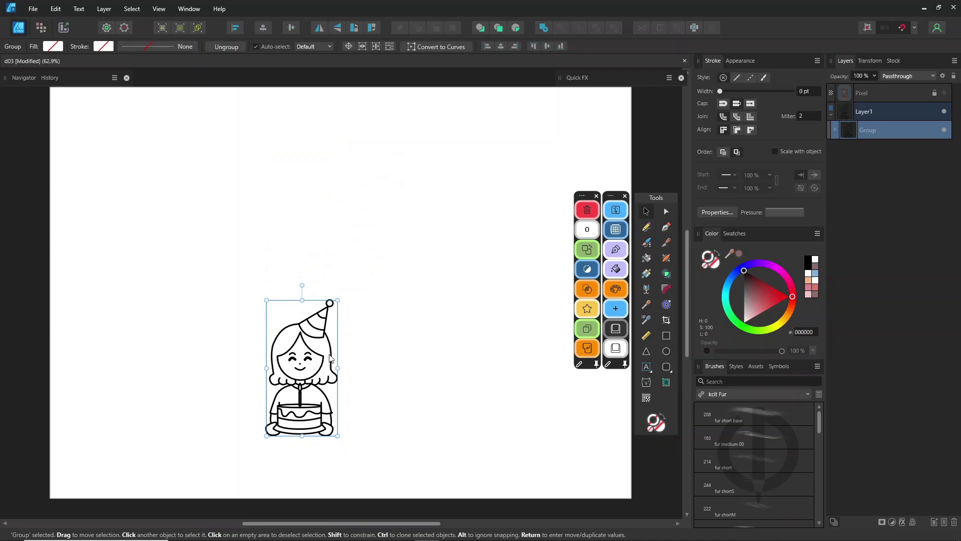
key(ctrl+z)
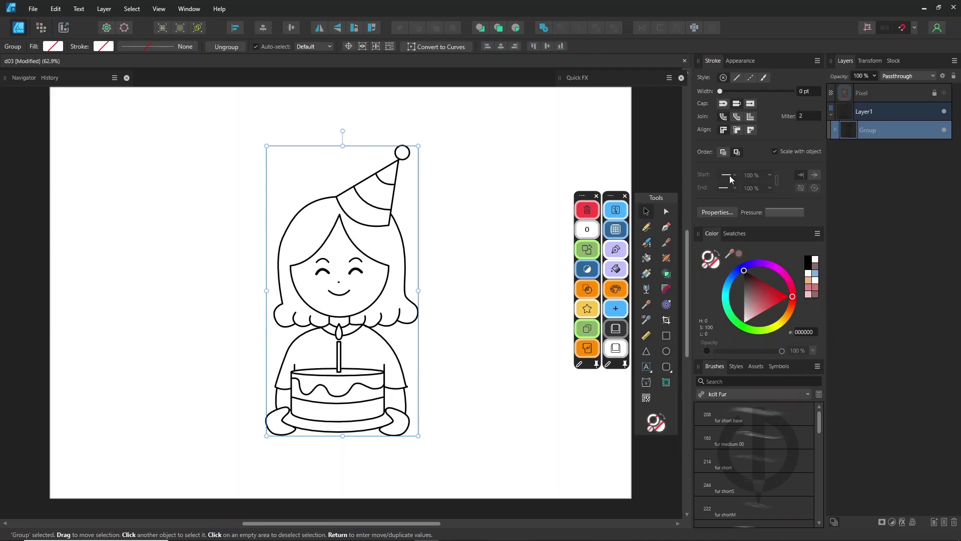
drag(419, 145, 457, 114)
drag(405, 221, 396, 243)
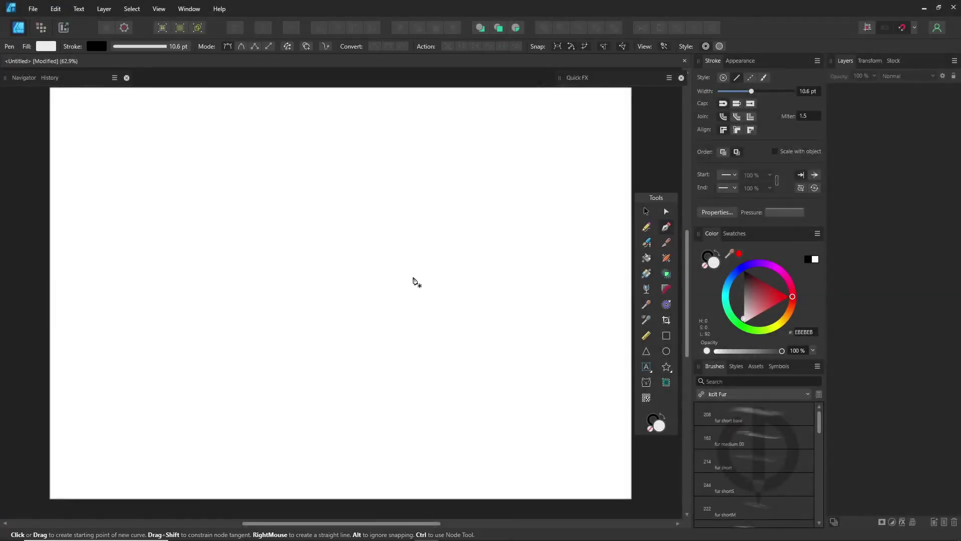
- Draw an open triangle of straight Pen segments with a 10.6 pt black stroke, leaving a small gap at its lower-left corner
click(231, 347)
click(341, 159)
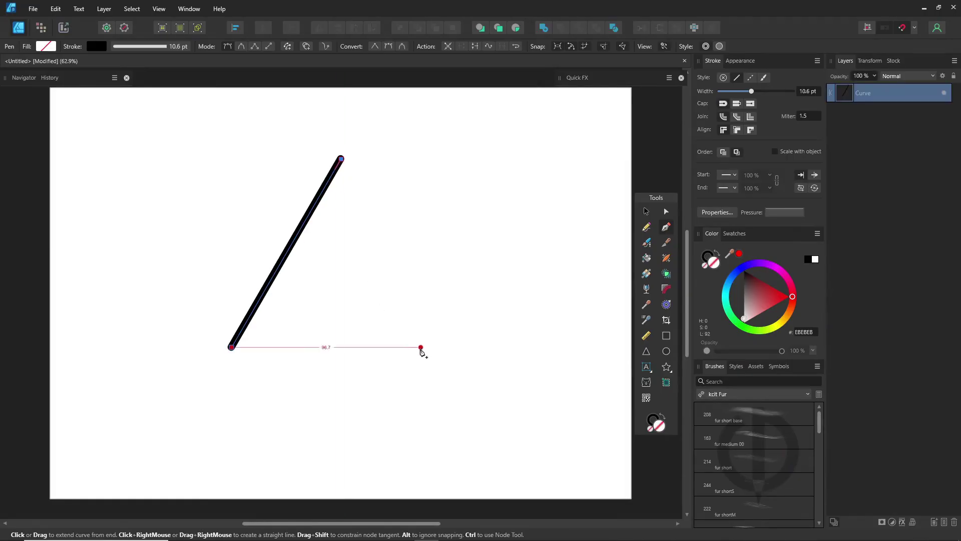
click(421, 347)
click(240, 347)
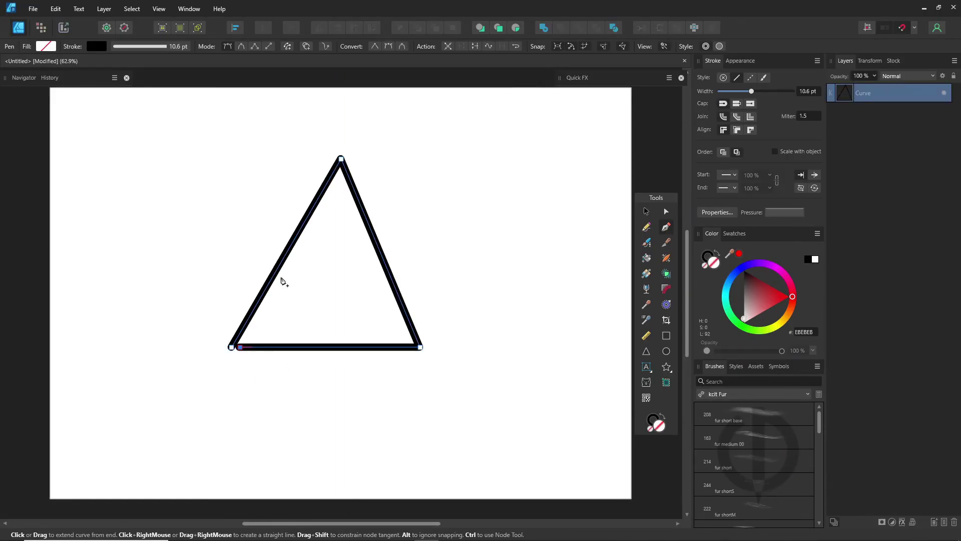
- Try filling the open triangle with red FF0000 using Vector Flood Fill, and undo the fill
scroll(284, 282, up, 4)
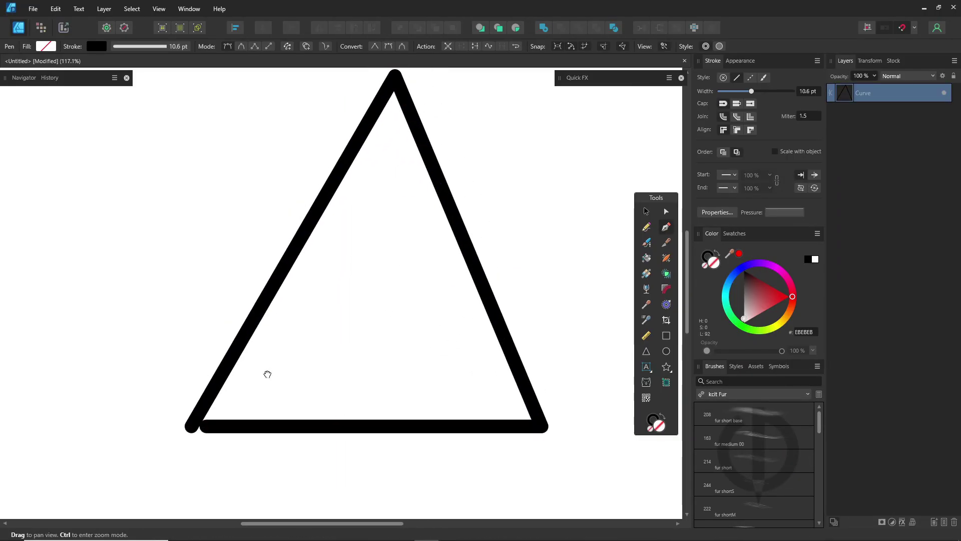
click(647, 212)
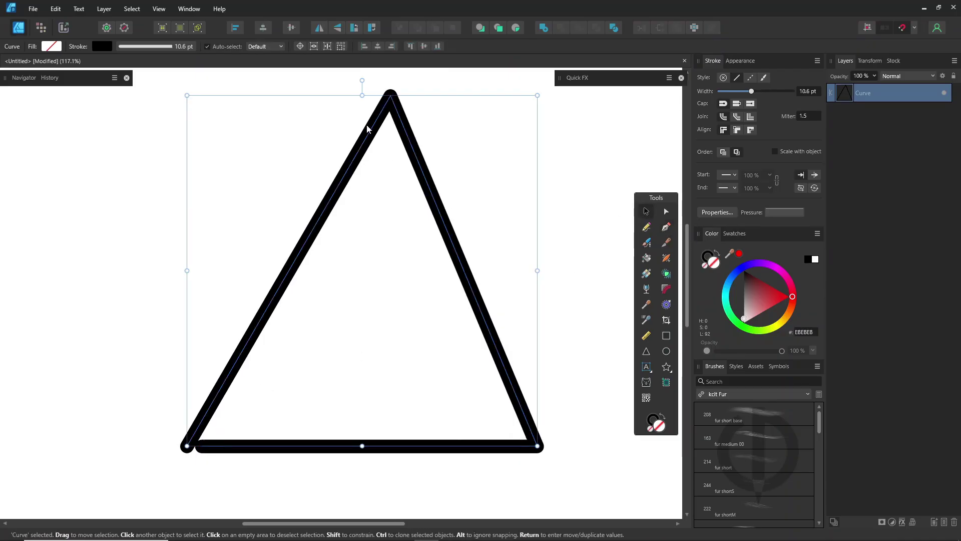
click(666, 211)
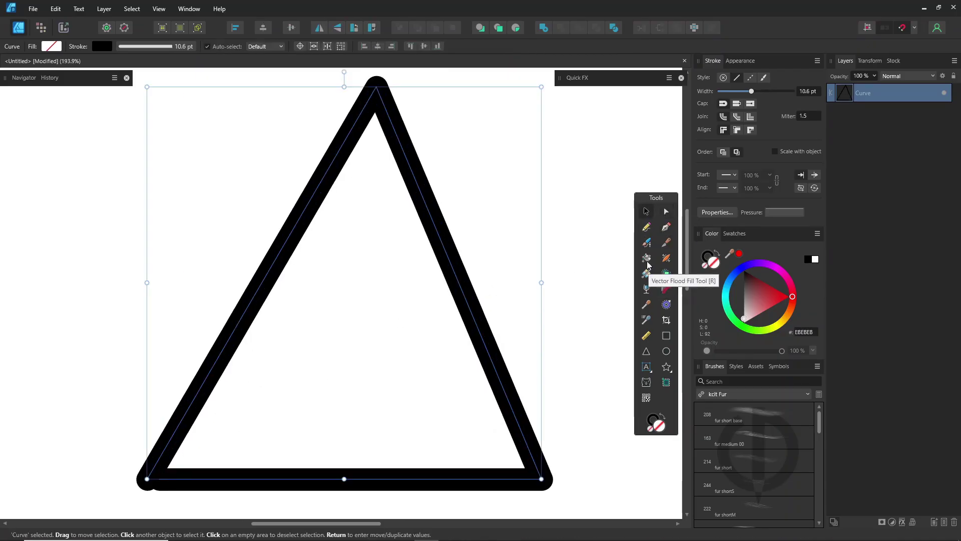
click(647, 259)
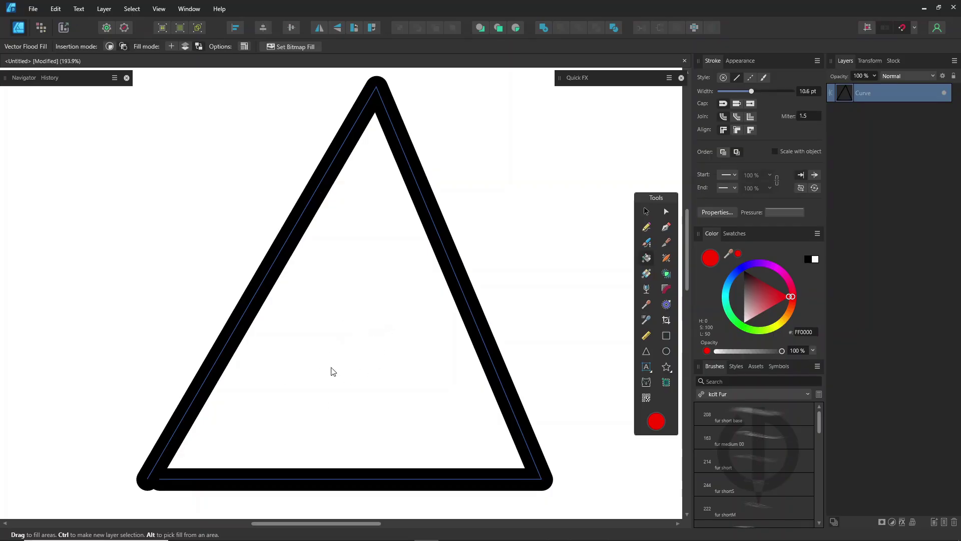
click(462, 297)
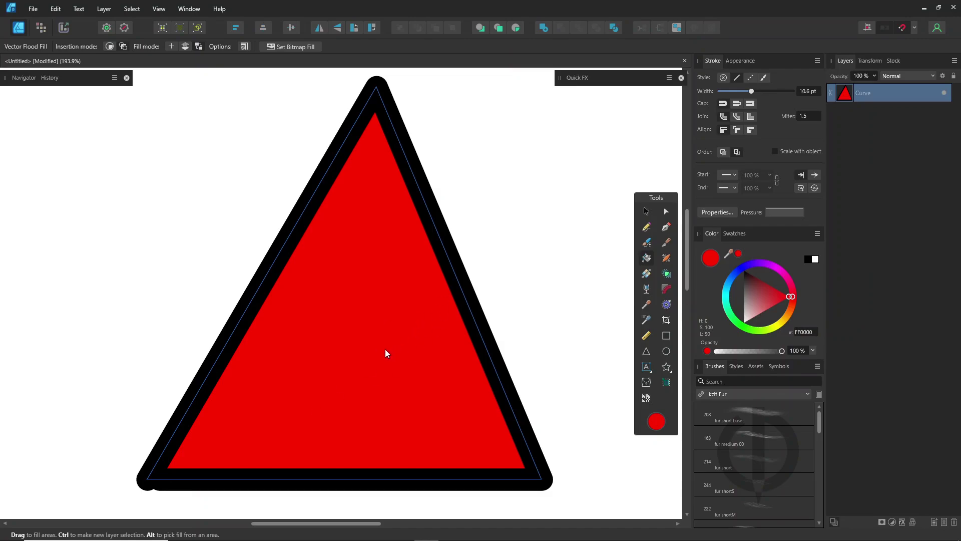
key(ctrl+z)
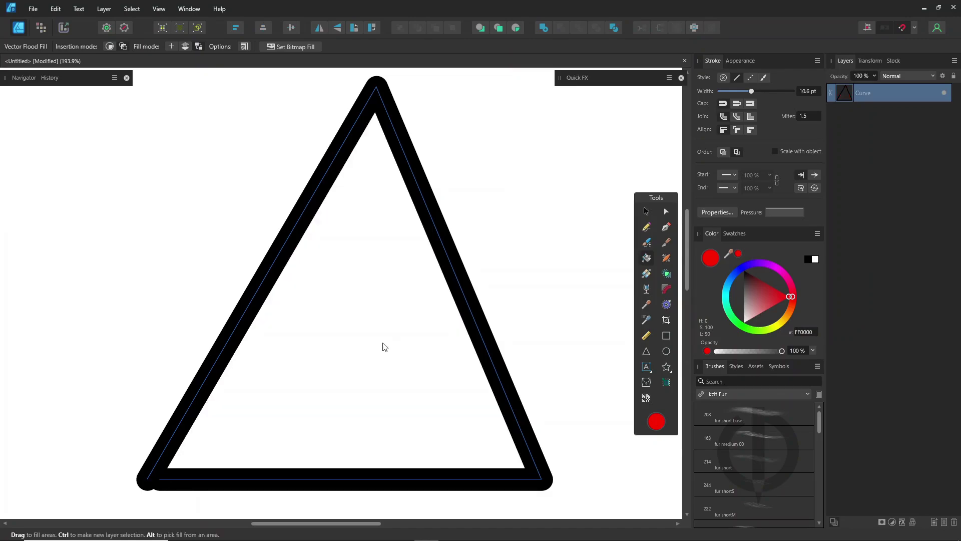
- Move the base's end node onto the triangle's left side, test a red Vector Flood Fill, and undo the fill
scroll(123, 427, up, 3)
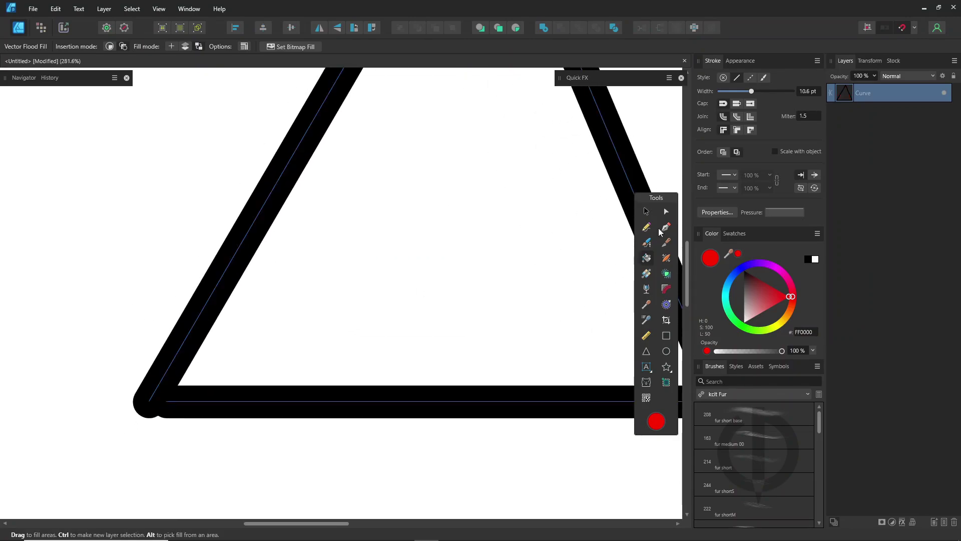
click(667, 211)
drag(167, 402, 156, 389)
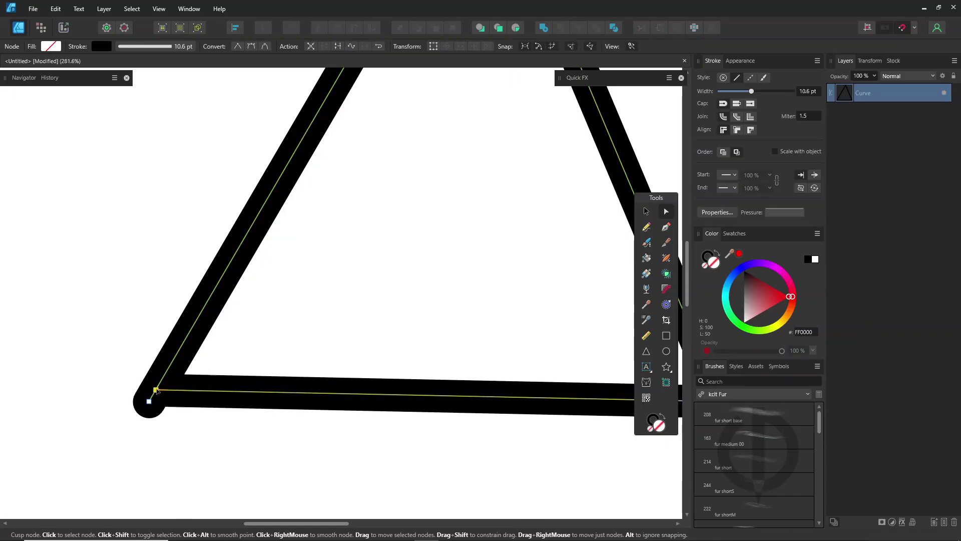
click(646, 258)
click(477, 271)
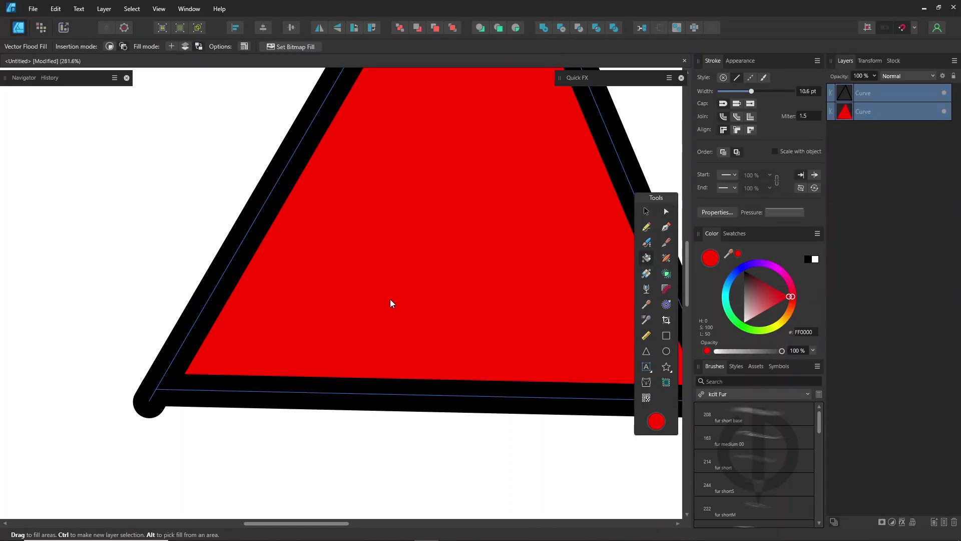
key(ctrl+z)
- Move the base's end node slightly inward from the triangle's left side to leave a small gap
click(667, 212)
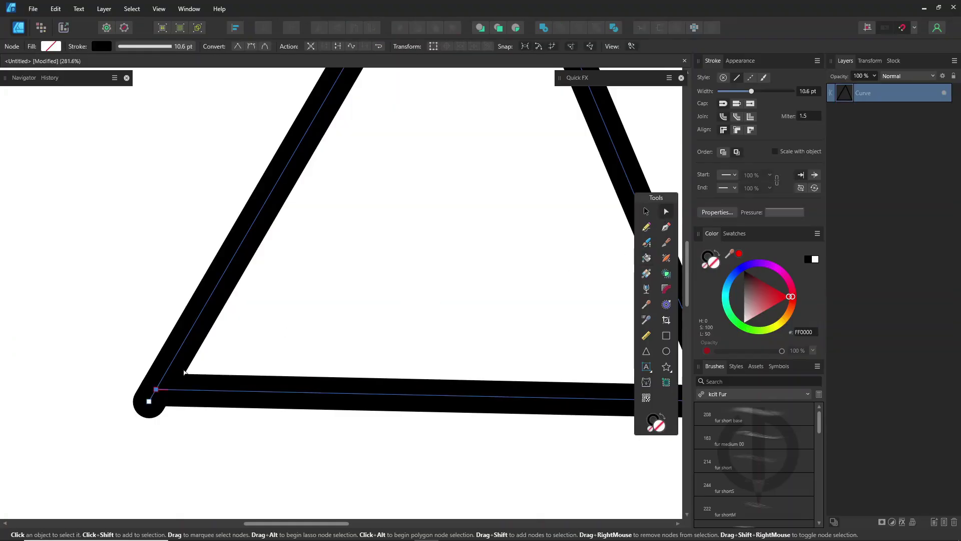
click(647, 258)
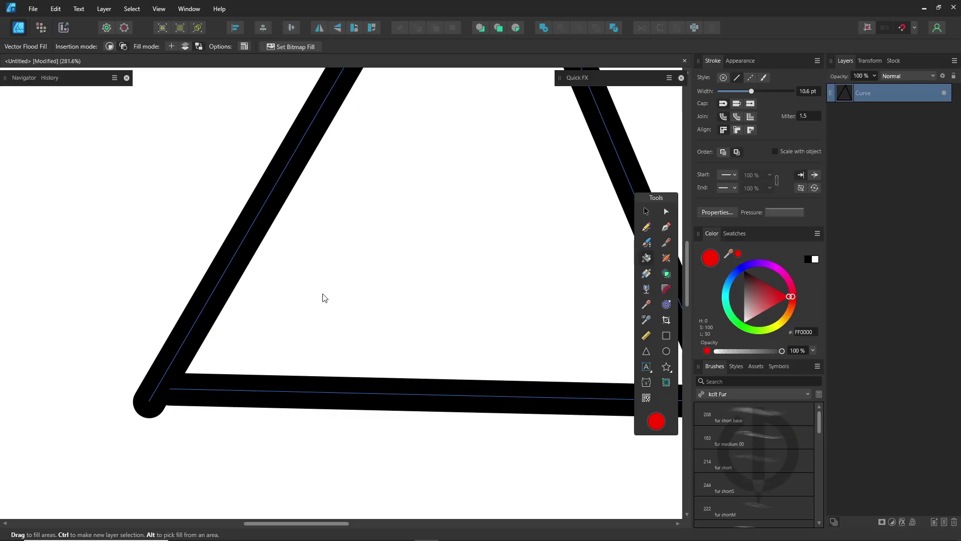
- Snap the base's end node to the lower-left corner, test a red Vector Flood Fill, and undo both changes
click(666, 212)
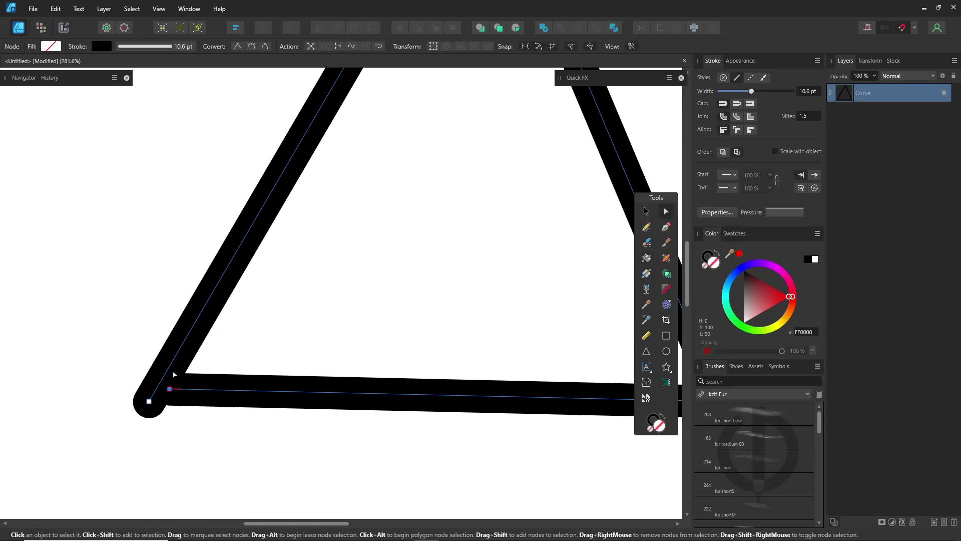
drag(170, 389, 155, 397)
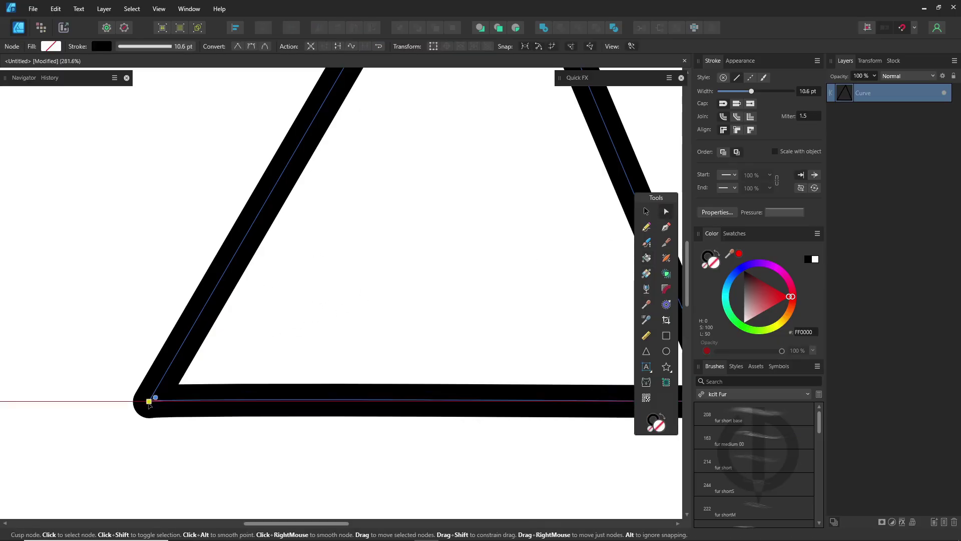
click(646, 258)
click(437, 264)
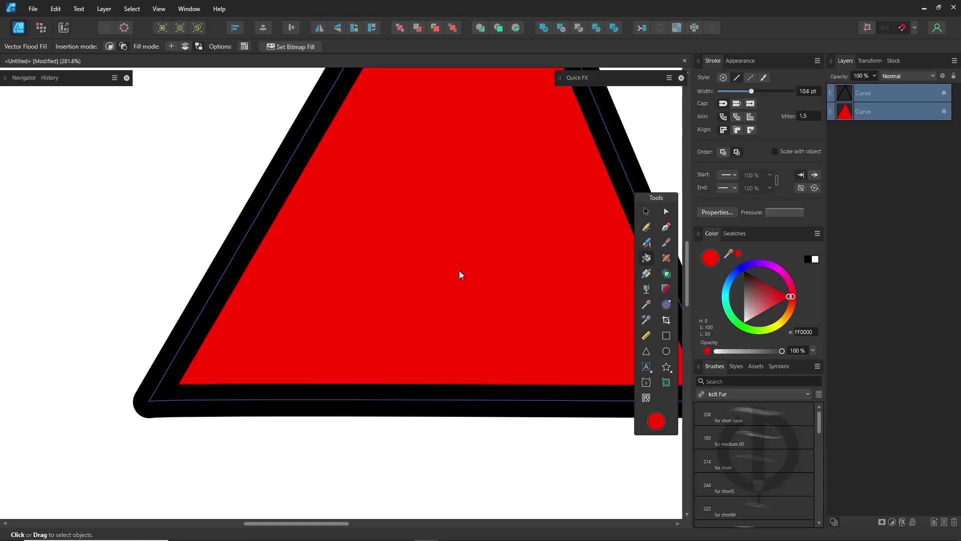
key(ctrl+z)
key(ctrl+z)
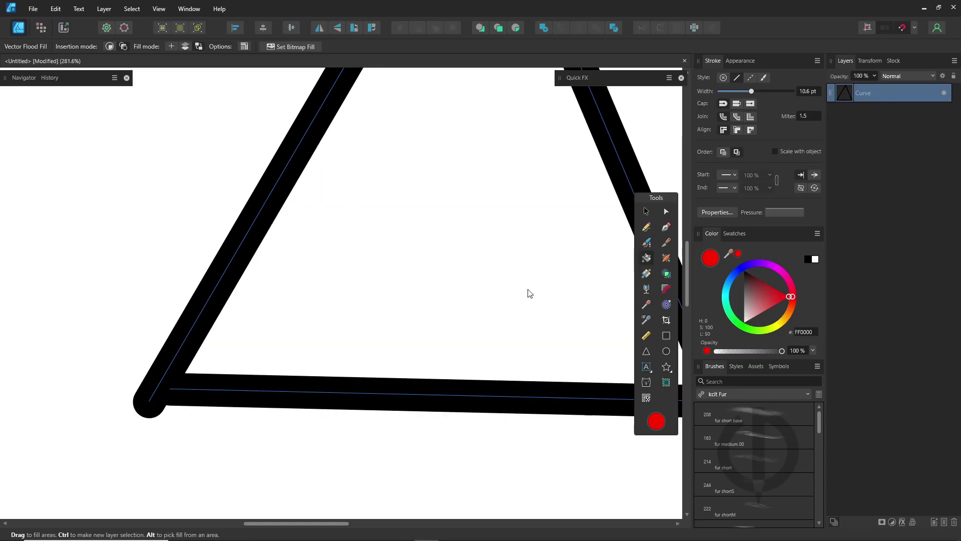
- Extend the base's end node across the left side, test a red Vector Flood Fill, and undo both changes
click(666, 212)
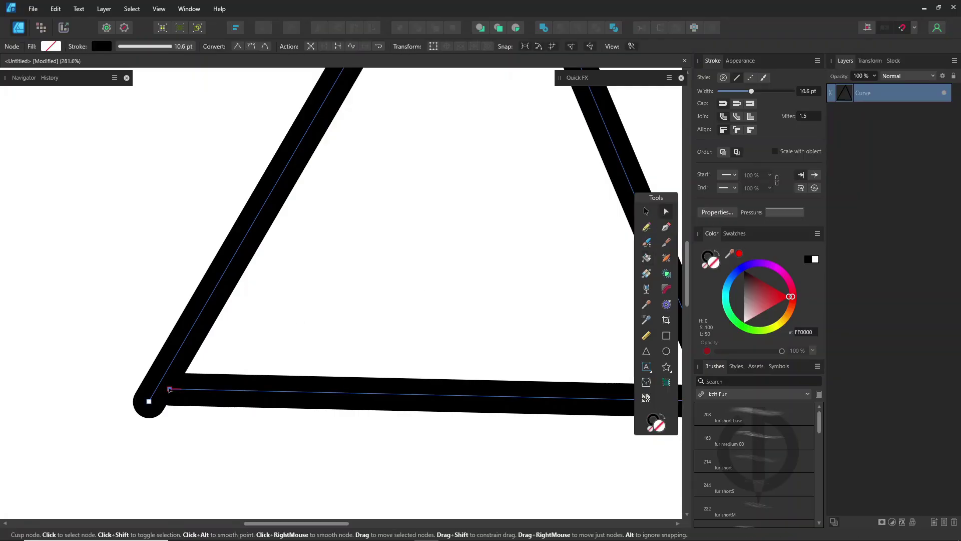
drag(170, 389, 116, 360)
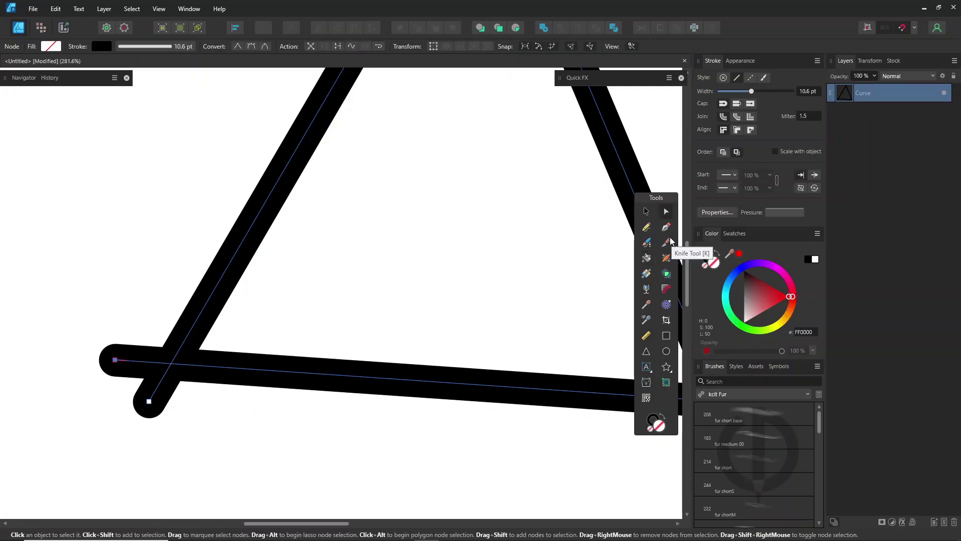
click(646, 258)
click(419, 259)
scroll(419, 312, down, 1)
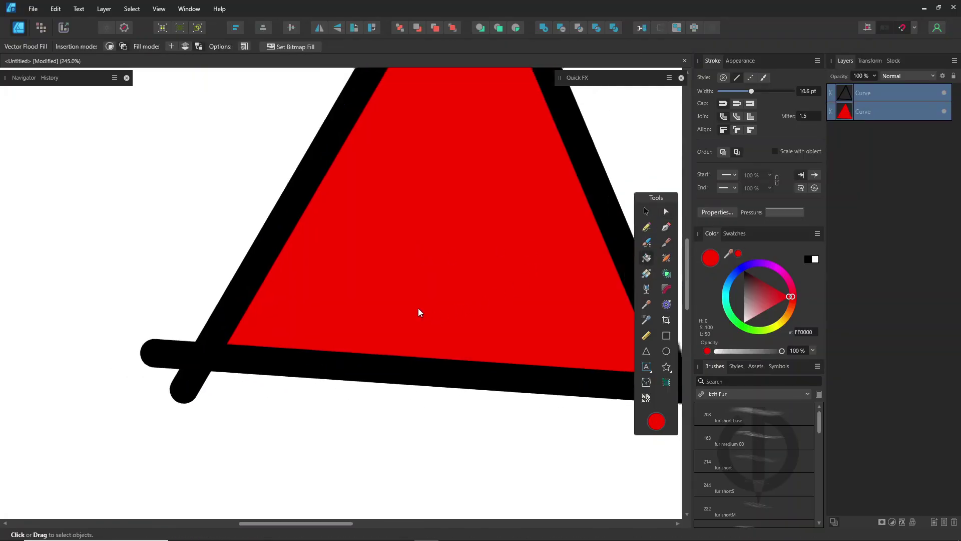
scroll(420, 312, down, 1)
drag(406, 306, 373, 404)
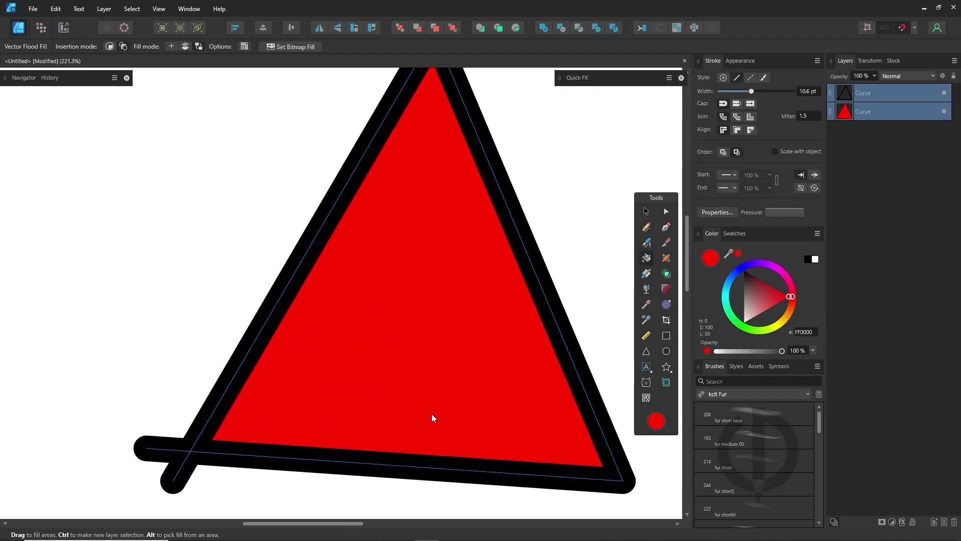
key(ctrl+z)
key(ctrl+z)
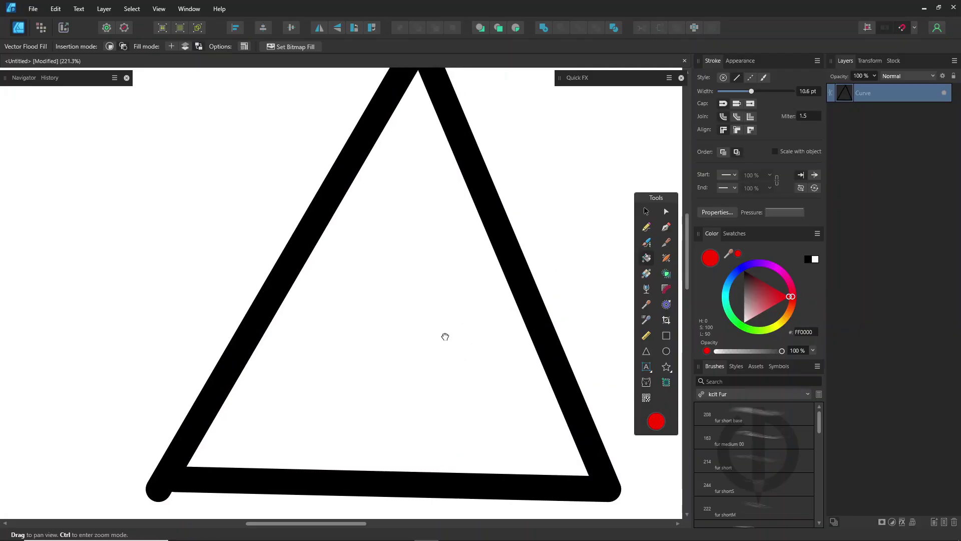
scroll(428, 330, down, 2)
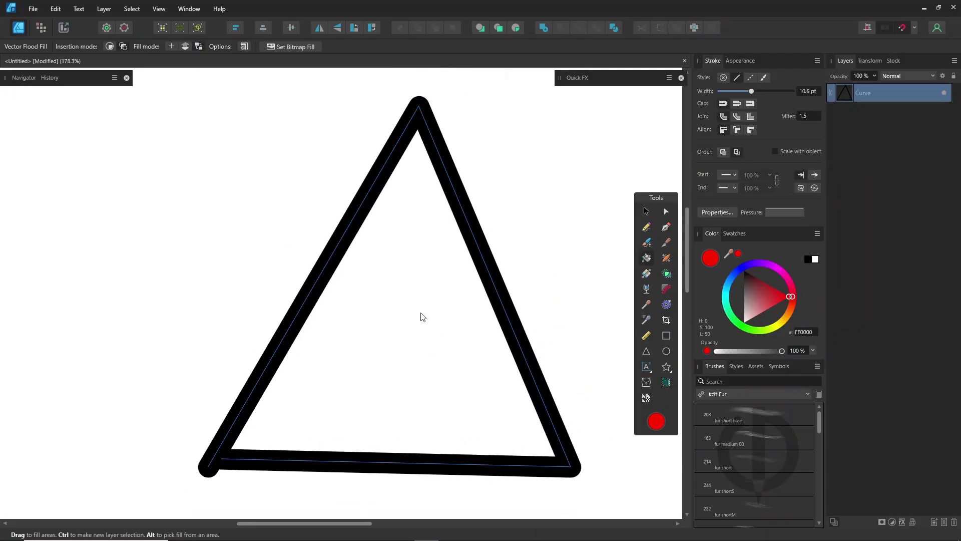
click(667, 211)
scroll(193, 400, up, 3)
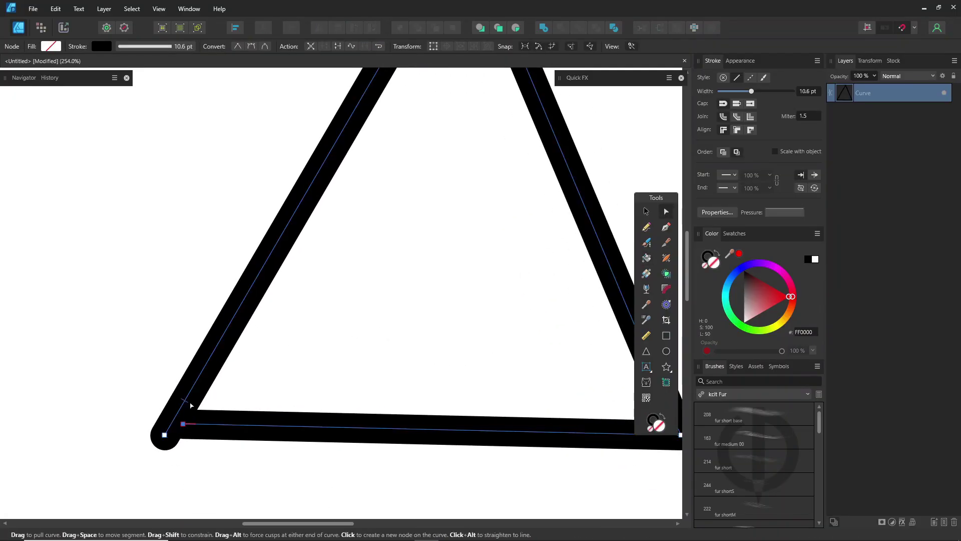
click(651, 258)
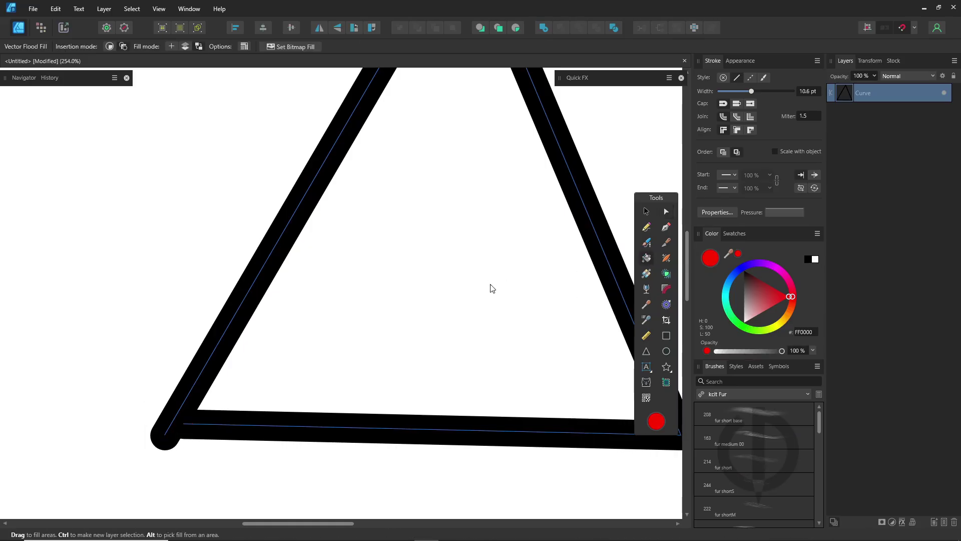
- Convert the open triangle's stroke into a filled outline shape with Expand Stroke
click(646, 213)
click(103, 8)
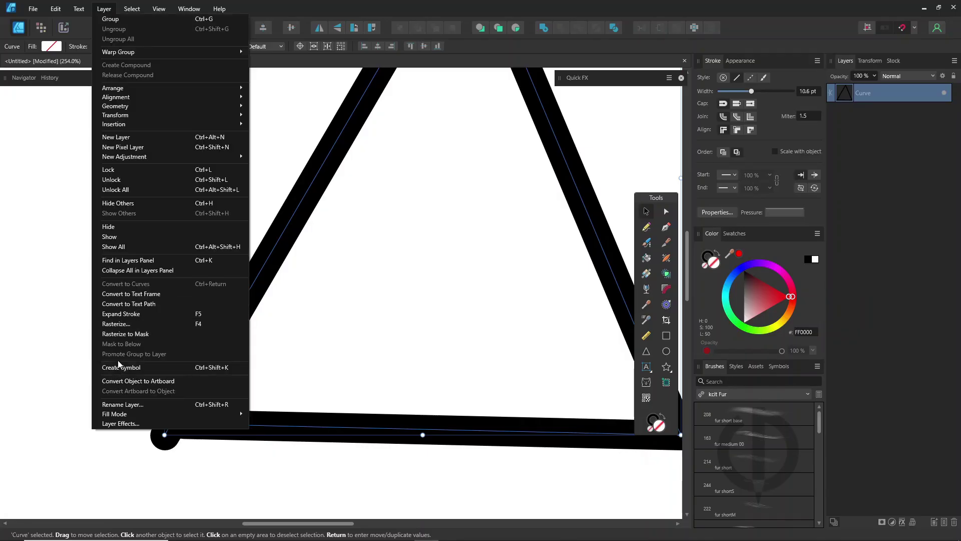
click(164, 313)
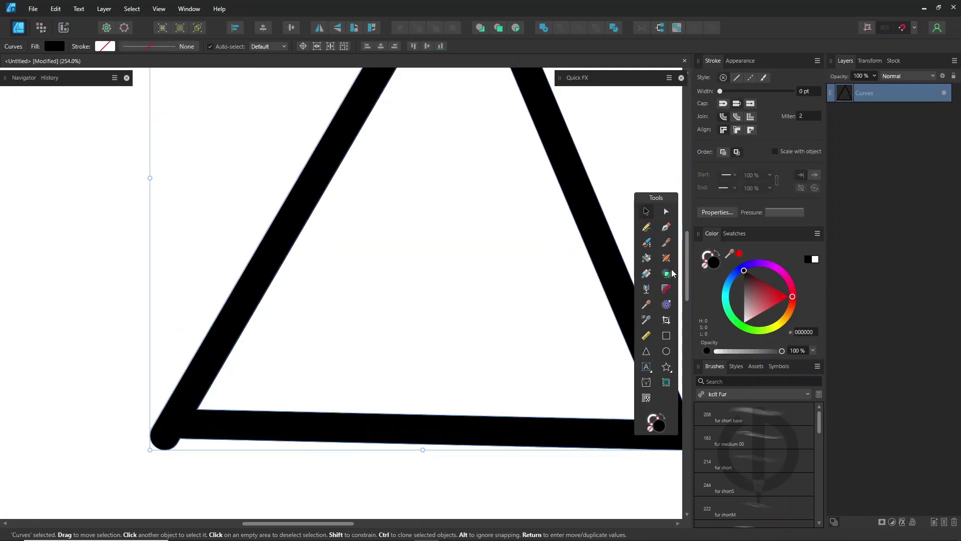
- Test a red Vector Flood Fill inside the expanded triangle outline, and undo the fill and the stroke expansion
click(645, 259)
click(450, 275)
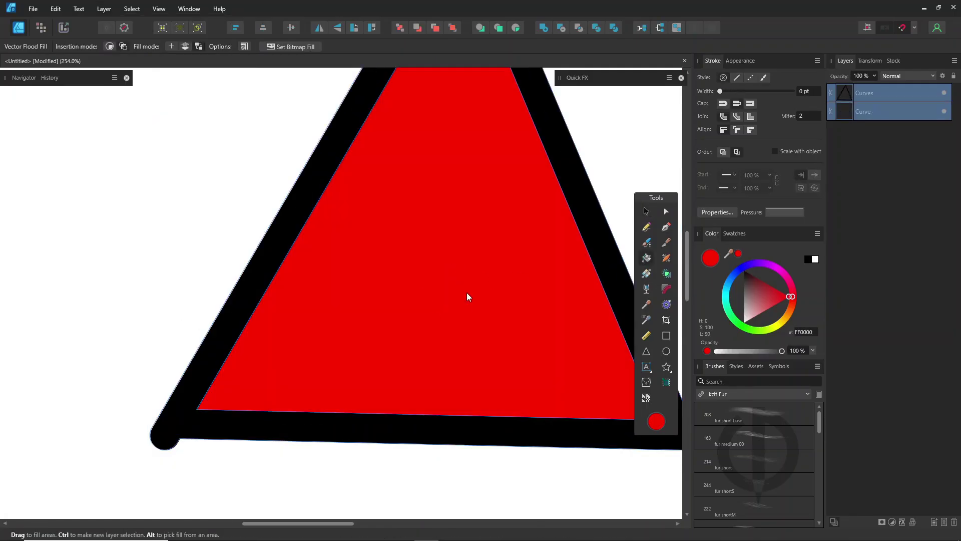
scroll(428, 321, down, 3)
drag(414, 318, 391, 361)
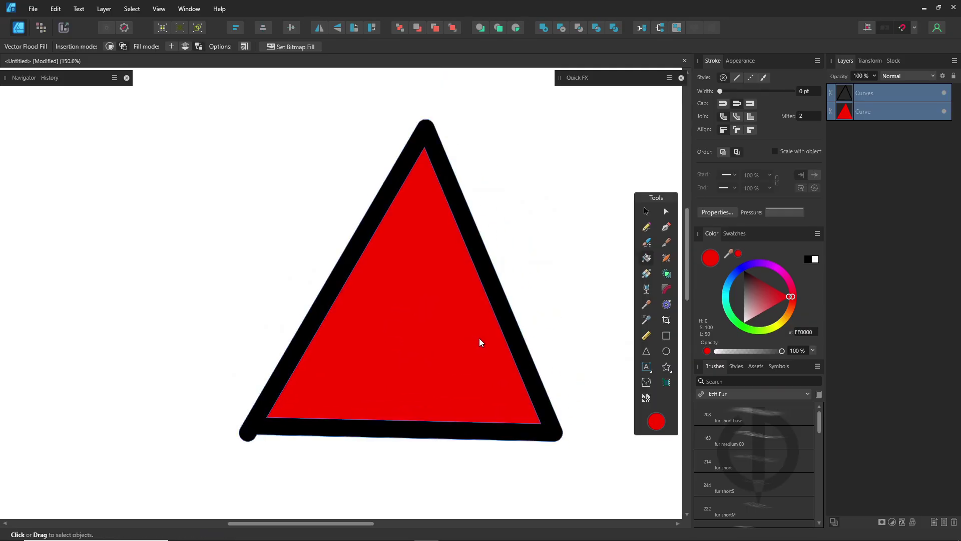
key(ctrl+z)
key(ctrl+z)
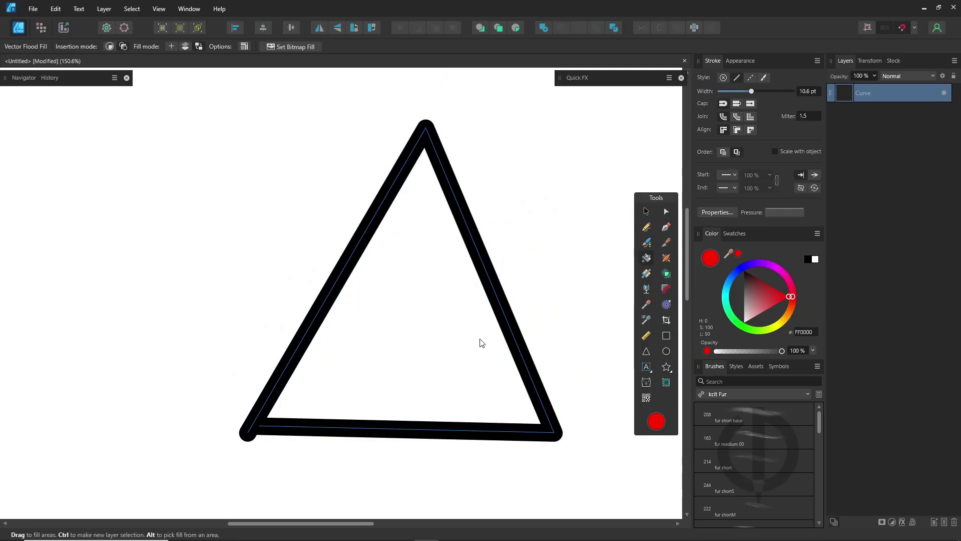
- Delete the test triangle
click(646, 212)
key(Delete)
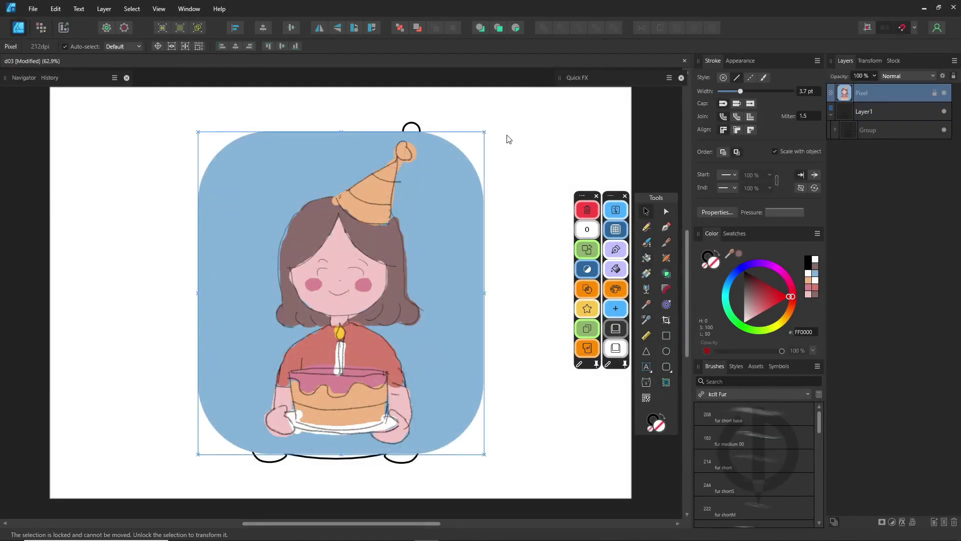
- In the d03 drawing, flood-fill the girl's face, neck and hands with the skin pink #F3C6C6 sampled from the reference
mouse_move(729, 253)
mouse_down()
mouse_move(519, 219)
mouse_move(188, 209)
mouse_up()
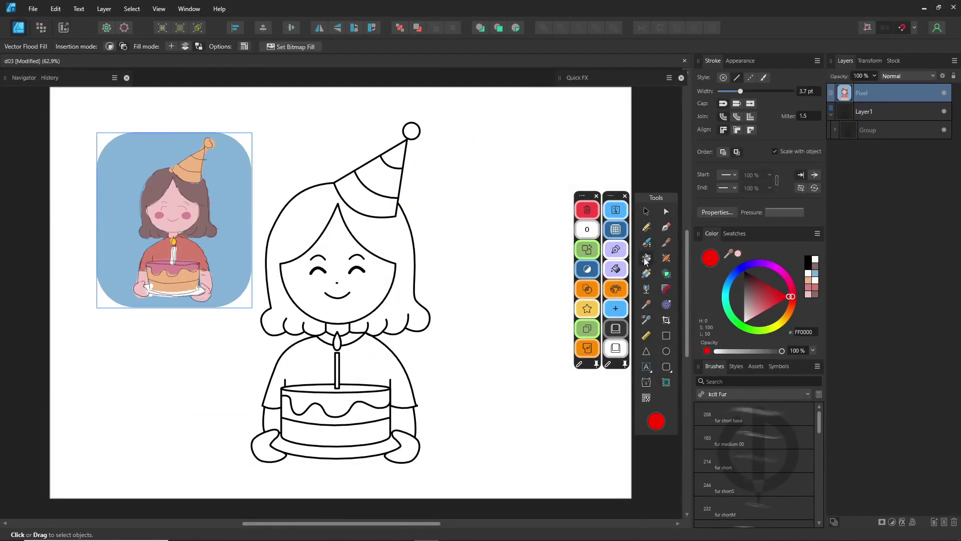
click(281, 250)
click(335, 285)
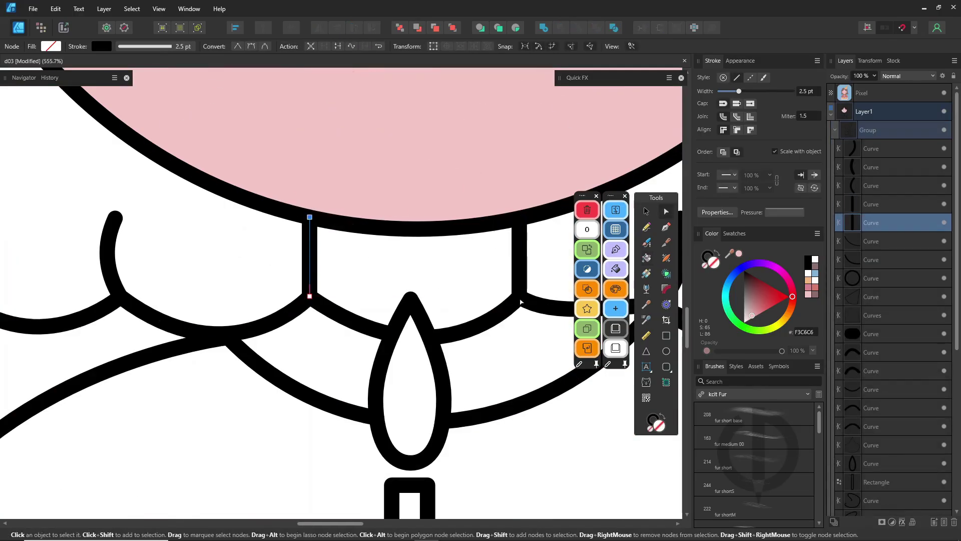
click(503, 265)
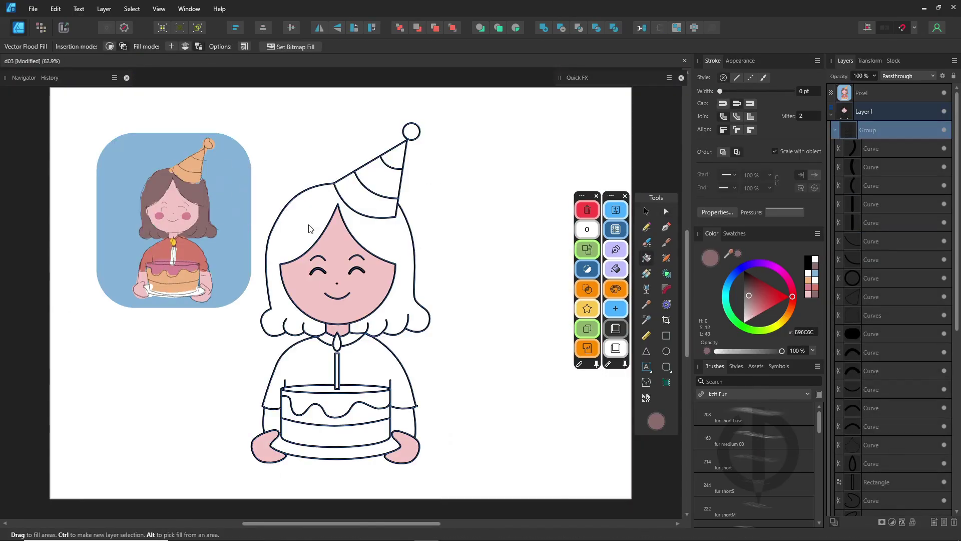
- Flood-fill the hair with brown #896C6C and the shirt with red #D47B68
click(309, 226)
click(815, 288)
click(358, 363)
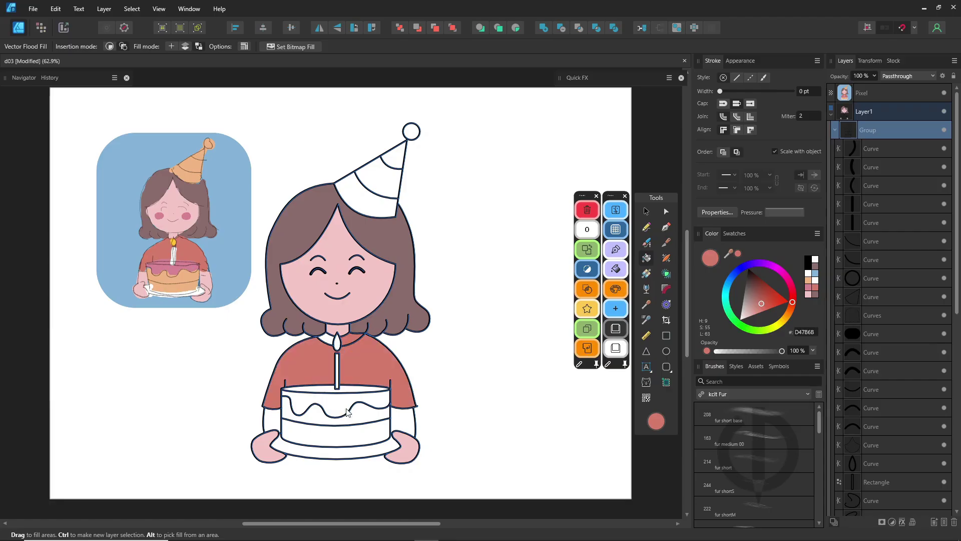
- Flood-fill the party hat, cake layers and flame with orange #EDB98C, and the icing with pink #D68393, sampled from the reference
alt+click(194, 171)
drag(370, 193, 411, 131)
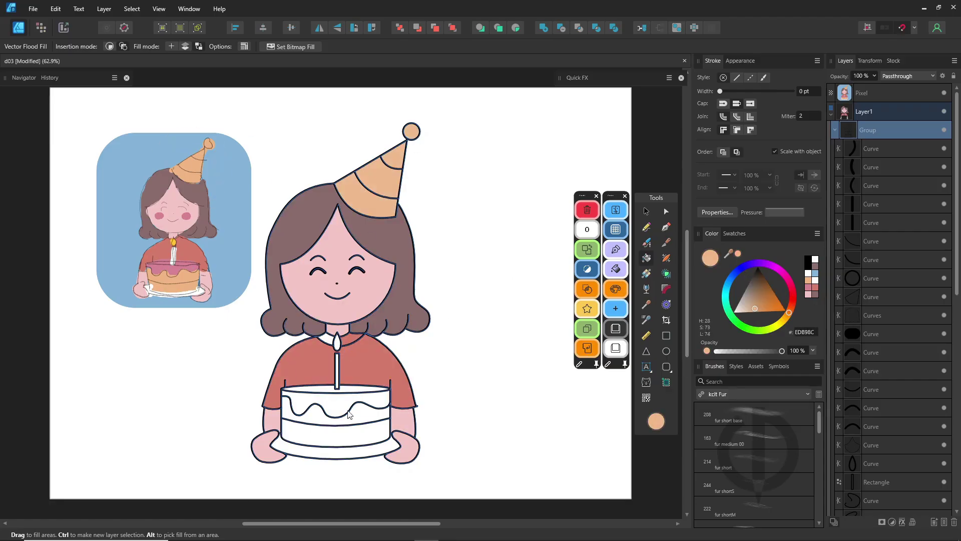
drag(369, 413, 371, 434)
drag(729, 254, 185, 269)
drag(320, 389, 328, 405)
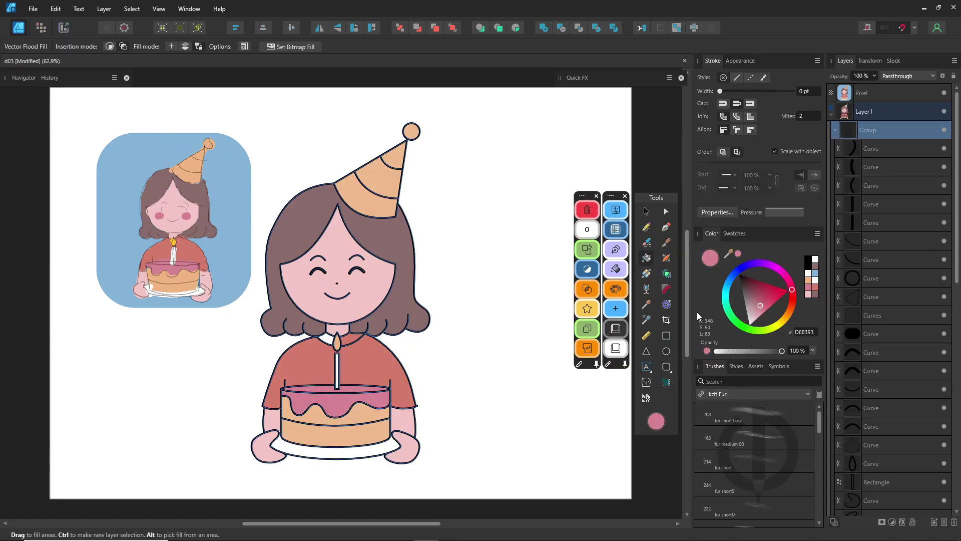
- Close the gap in the collar line beside the flame and flood-fill the unfilled collar area with the shirt red
key(a)
scroll(310, 347, up, 8)
click(400, 314)
click(420, 315)
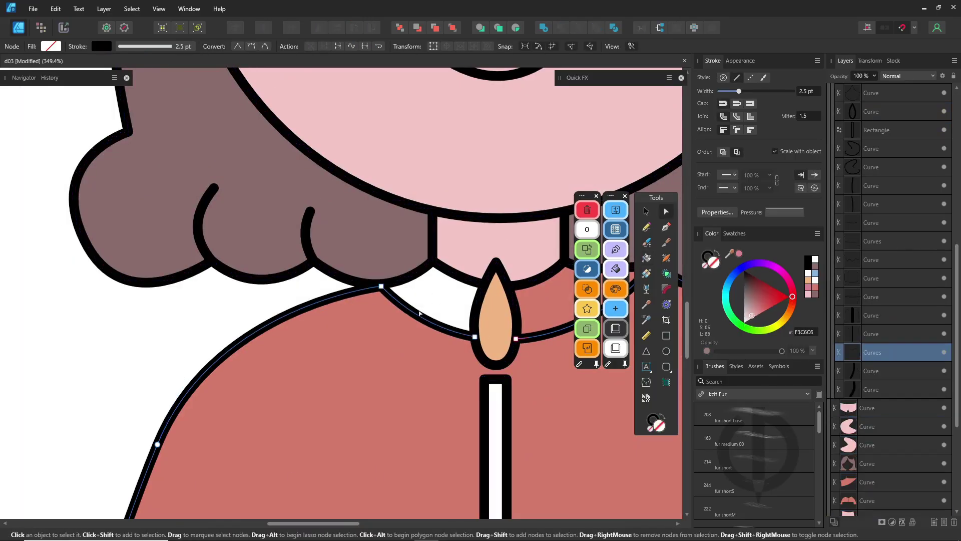
click(381, 288)
click(383, 292)
click(616, 269)
scroll(869, 145, up, 6)
click(868, 131)
alt+click(396, 351)
click(441, 306)
click(585, 231)
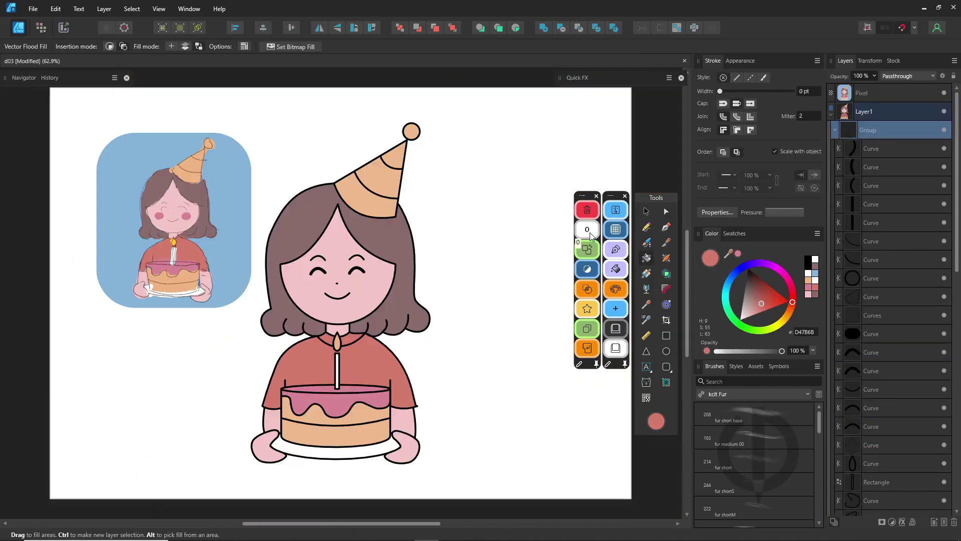
- Draw a rounded rectangle over the figure, fill it with the reference's background blue #83B2D6, and hide the reference image
click(666, 367)
drag(163, 480, 500, 98)
click(705, 265)
drag(729, 254, 120, 200)
click(739, 254)
click(944, 93)
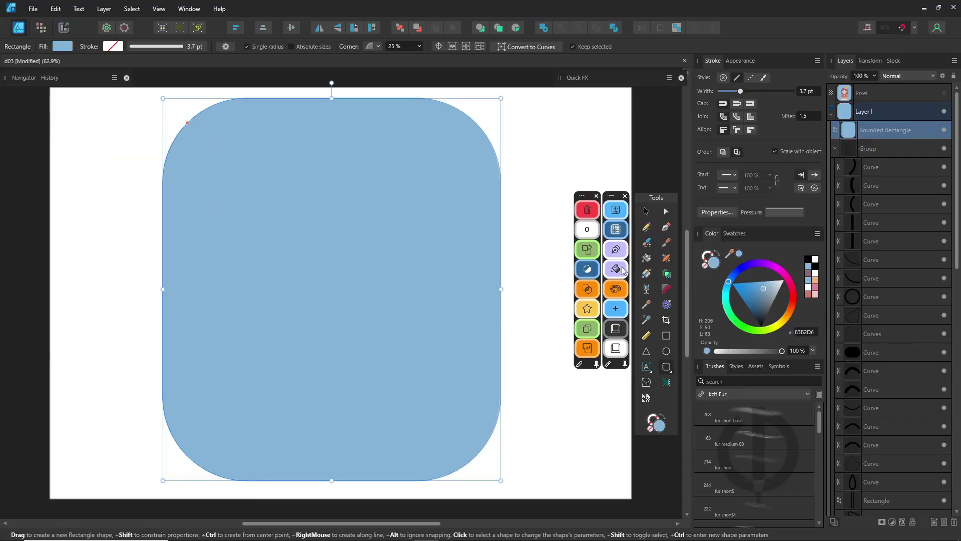
- Send the rounded rectangle behind the figure and narrow it by moving its left edge inward
click(400, 30)
drag(163, 289, 196, 289)
- Group all the colour fill shapes into one group separate from the line art
click(835, 131)
click(896, 148)
shift+click(899, 446)
key(ctrl+g)
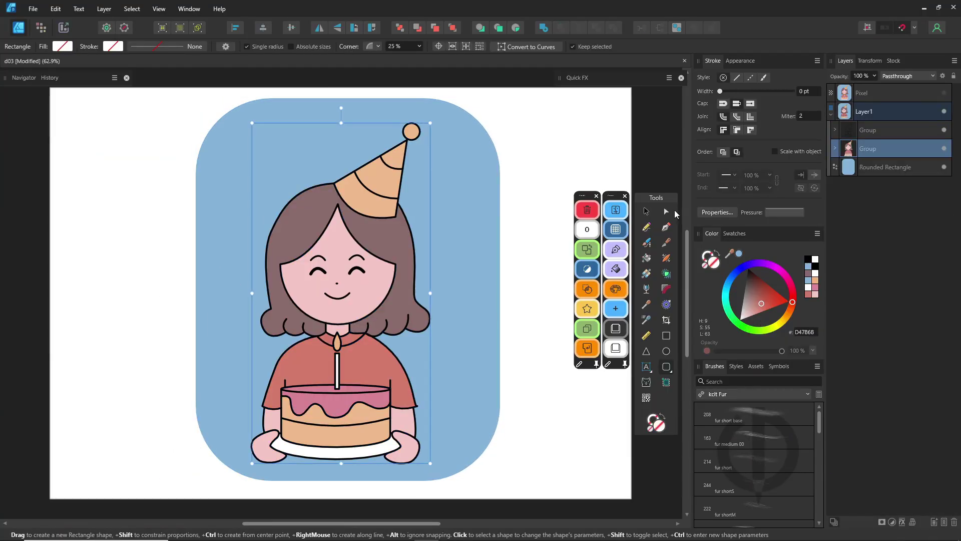
- Select the line art and colour groups together and centre the figure on the rounded background
shift+click(868, 131)
key(v)
drag(340, 261, 348, 256)
click(535, 288)
- Recolour the background rectangle teal and the line art strokes dark red-brown #744646
click(485, 257)
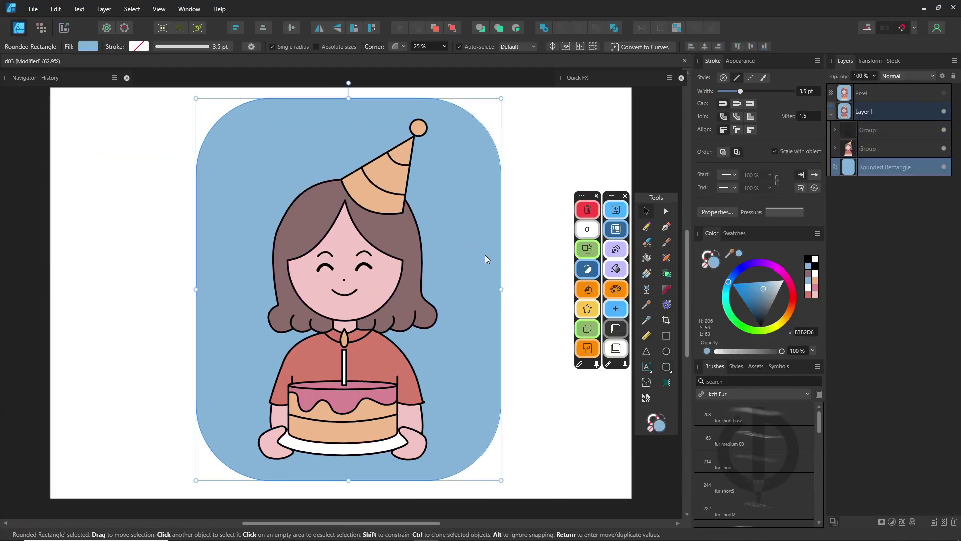
click(725, 291)
click(891, 134)
click(752, 289)
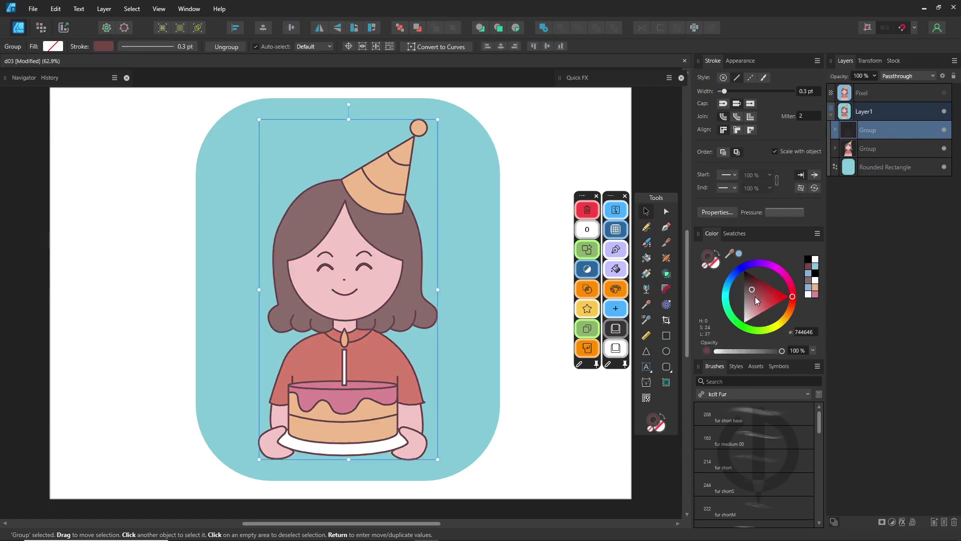
- Add two round blush cheeks nested inside the face shape, filled pink #E5A4B8 without an outline
double_click(380, 294)
click(516, 27)
click(668, 351)
drag(310, 290, 324, 274)
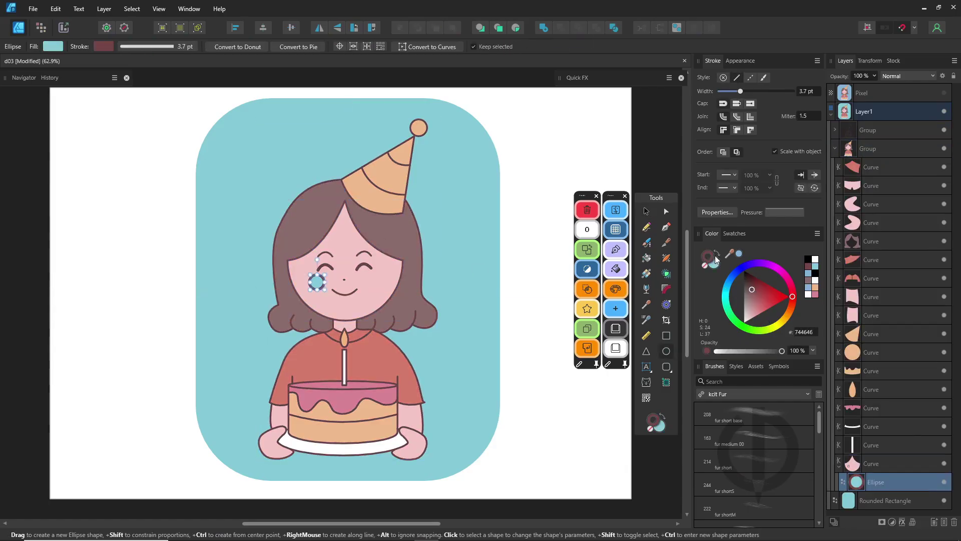
click(587, 230)
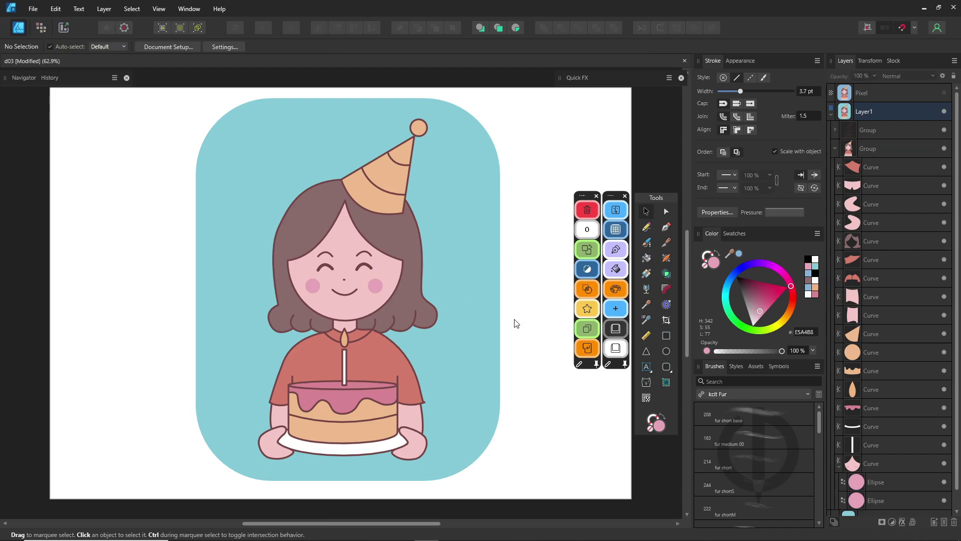
- Draw a tall ellipse for a balloon just above the background layer and place it at the figure's upper left
scroll(395, 267, up, 3)
click(400, 261)
click(834, 149)
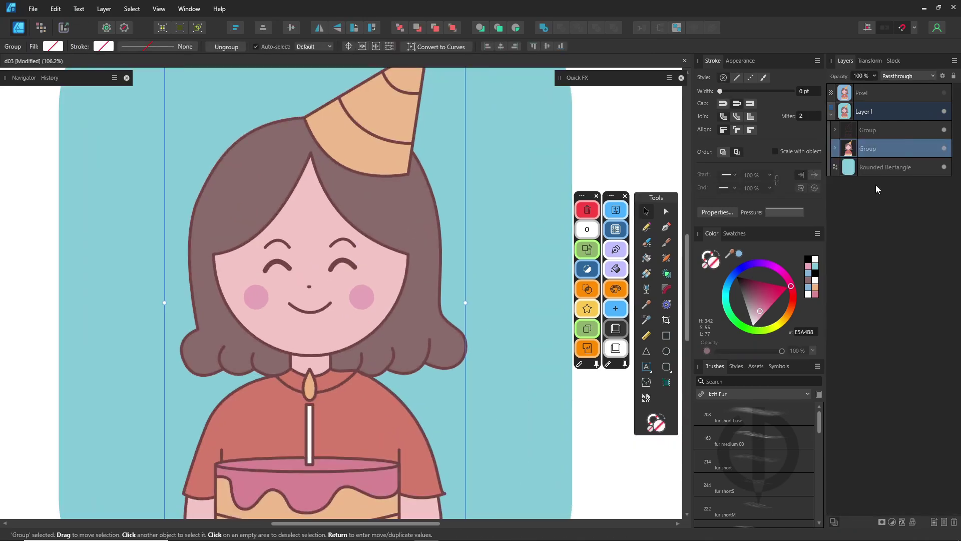
click(831, 116)
click(831, 116)
click(885, 167)
click(666, 351)
mouse_move(101, 248)
mouse_down()
mouse_move(232, 75)
mouse_move(232, 97)
mouse_up()
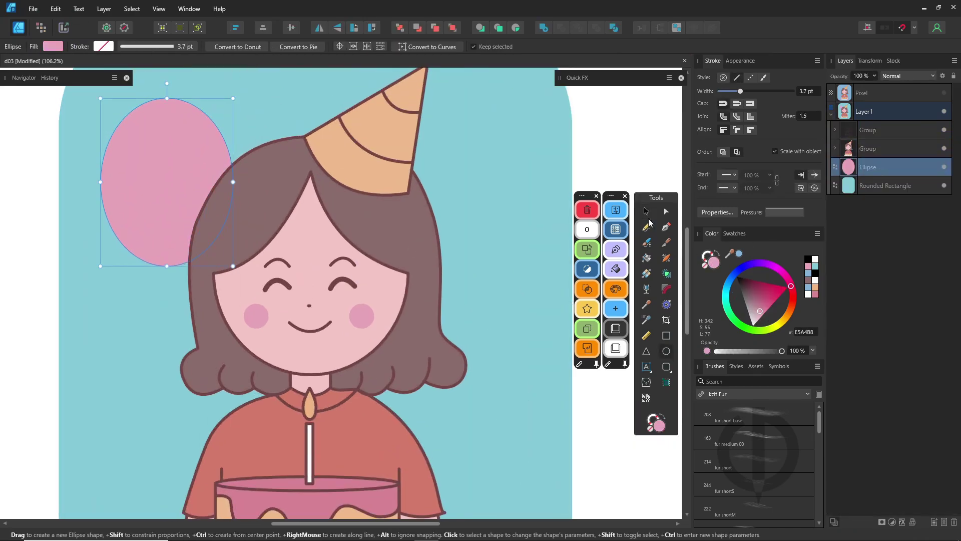
key(v)
drag(200, 150, 181, 117)
- Apply the line art's stroke style to the balloon, tilt it slightly, and fill it with light blue #95D1FF
double_click(440, 250)
key(ctrl+shift+v)
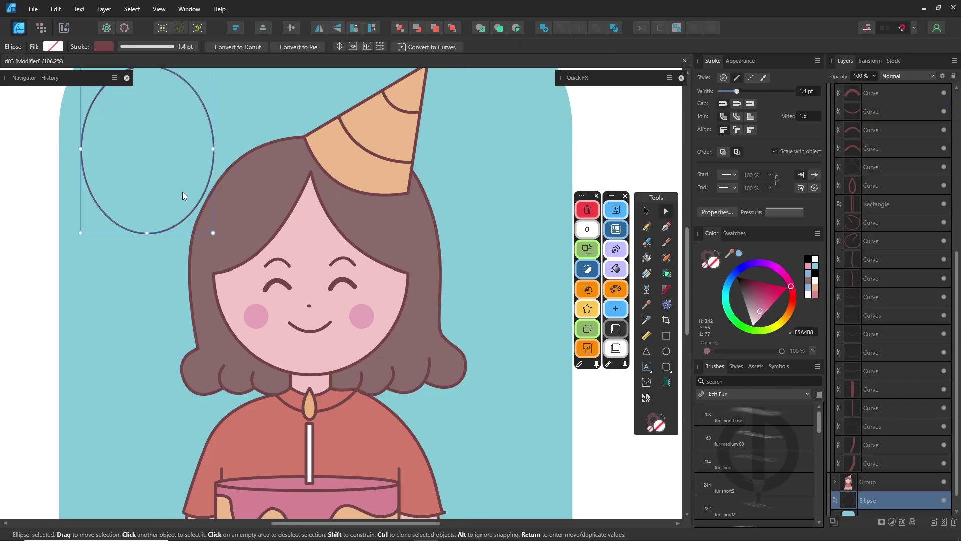
scroll(156, 255, down, 2)
key(v)
click(739, 253)
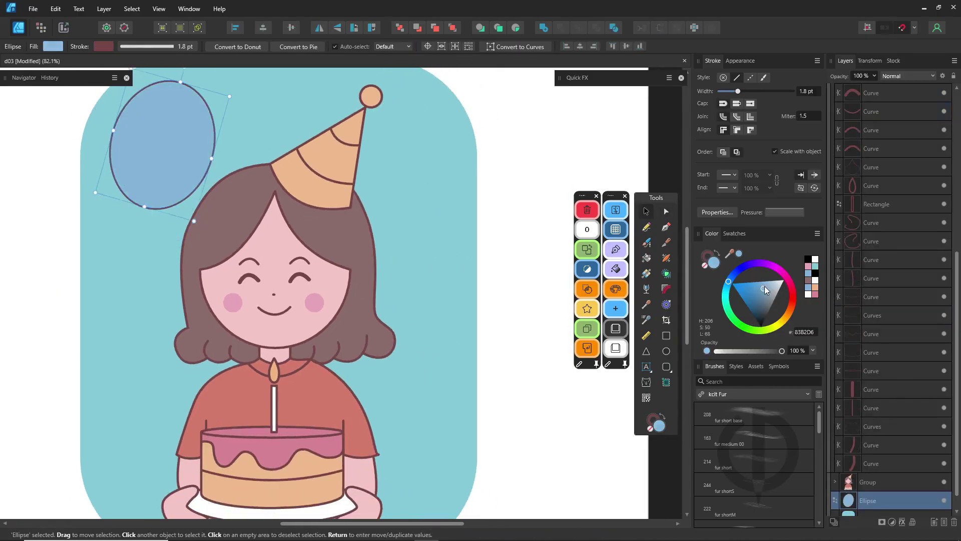
drag(765, 287, 763, 280)
- Draw a small flared four-point knot at the balloon's lower edge with the Pen tool, using the line art's stroke colour
key(p)
scroll(113, 238, up, 6)
click(195, 234)
click(133, 305)
click(237, 351)
click(258, 265)
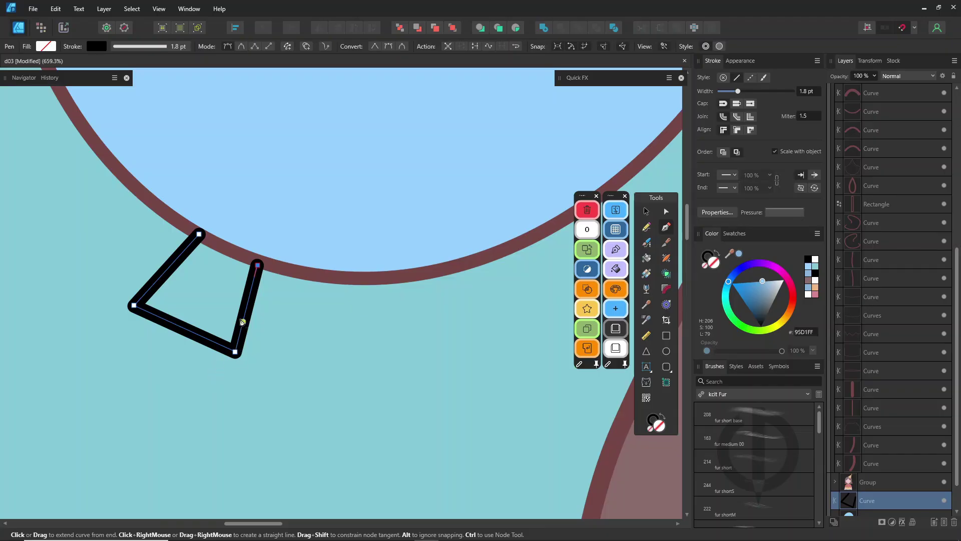
key(Escape)
key(v)
- Fill the balloon's knot with light blue #95D1FF and place it behind the balloon
click(647, 257)
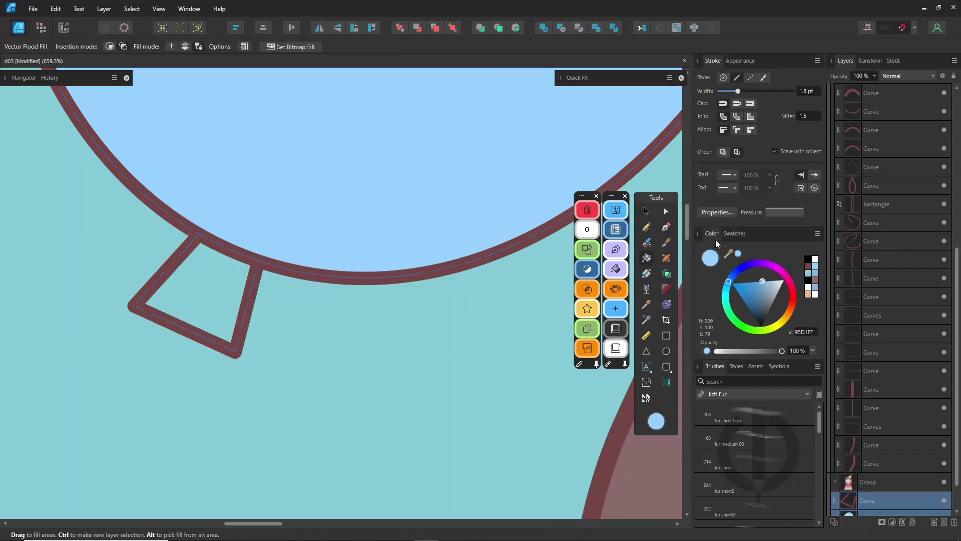
click(212, 281)
scroll(248, 275, up, 4)
key(a)
mouse_move(369, 229)
mouse_down()
mouse_move(372, 222)
mouse_move(368, 245)
mouse_up()
click(646, 257)
click(326, 275)
key(ctrl+z)
key(a)
key(k)
click(320, 223)
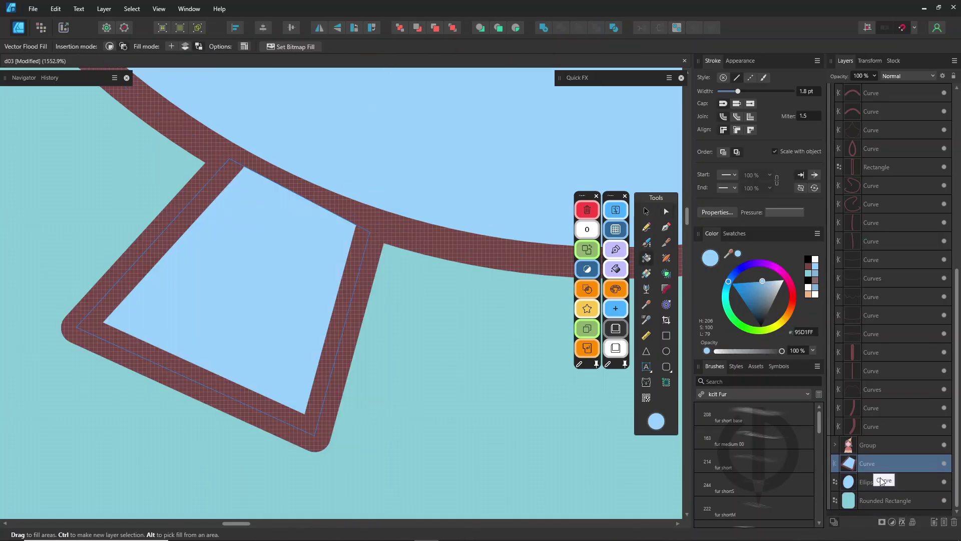
click(882, 515)
- Draw a wavy string hanging from the balloon's knot and smooth its curve nodes
scroll(298, 261, down, 13)
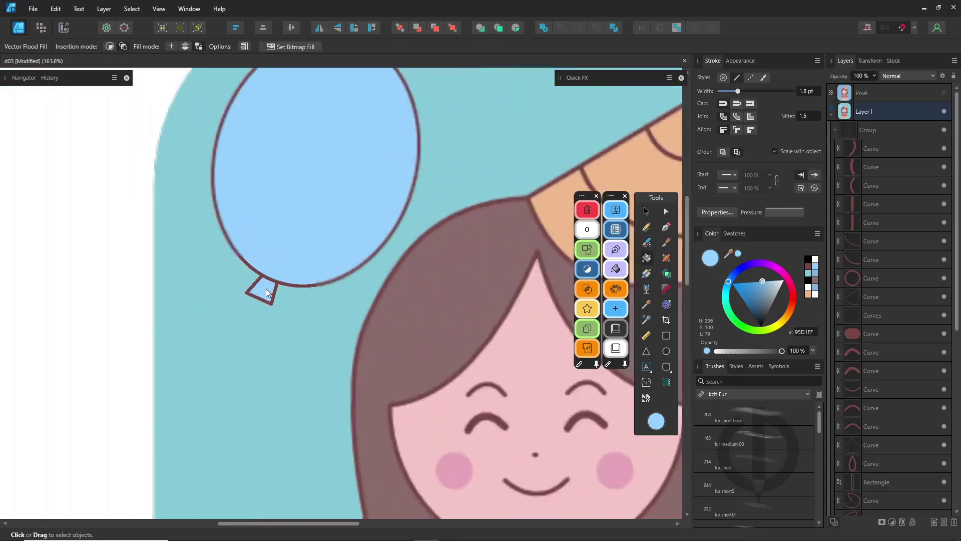
key(p)
click(278, 211)
click(260, 285)
click(287, 389)
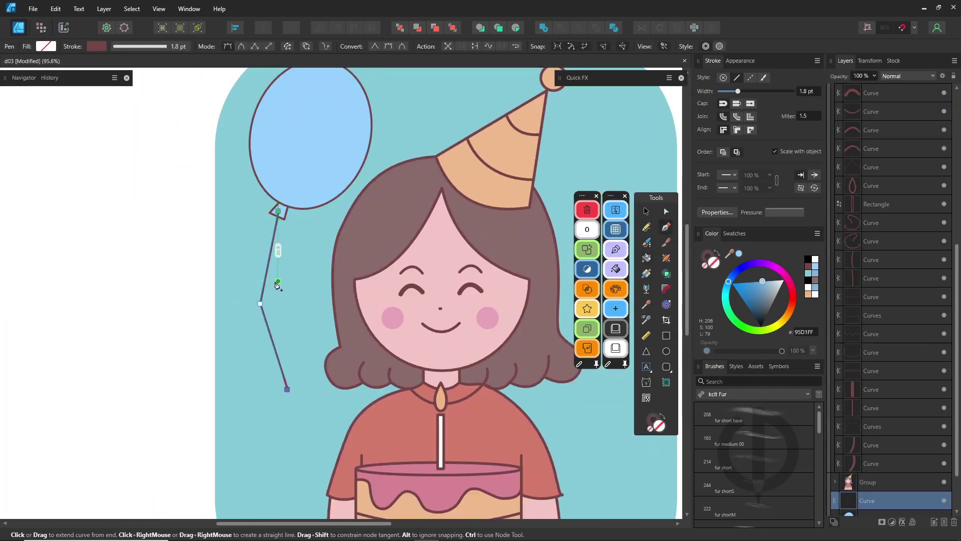
click(264, 438)
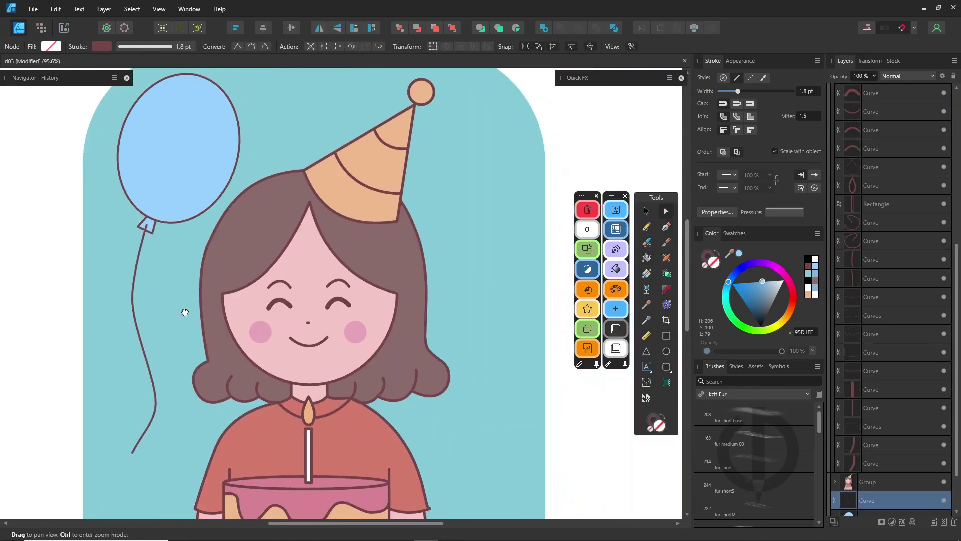
- Move the string behind the knot and group it with the balloon and knot
key(ctrl+[)
key(ctrl+[)
key(ctrl+[)
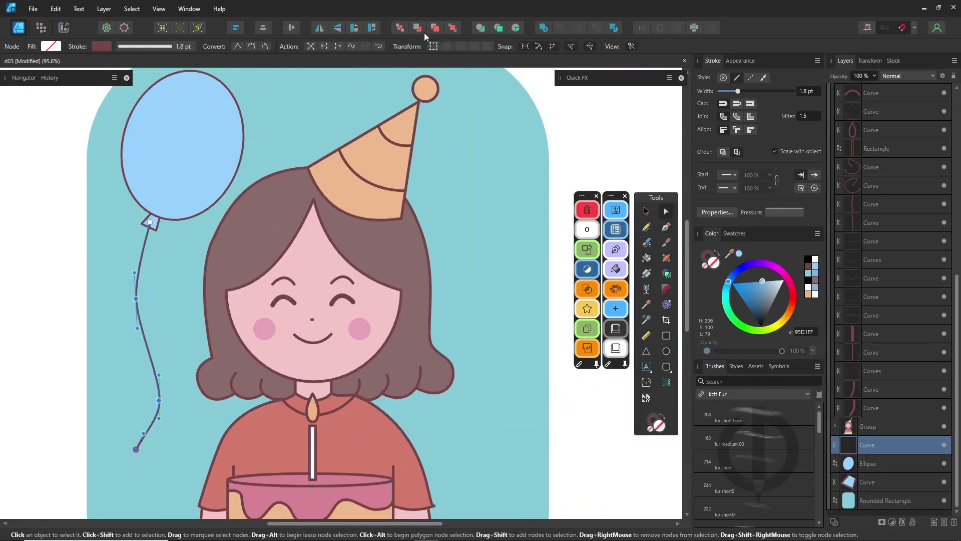
drag(879, 501, 879, 474)
shift+click(880, 445)
key(ctrl+g)
- Duplicate the balloon group to the other side of the girl's head and mirror the copy horizontally
scroll(253, 331, down, 4)
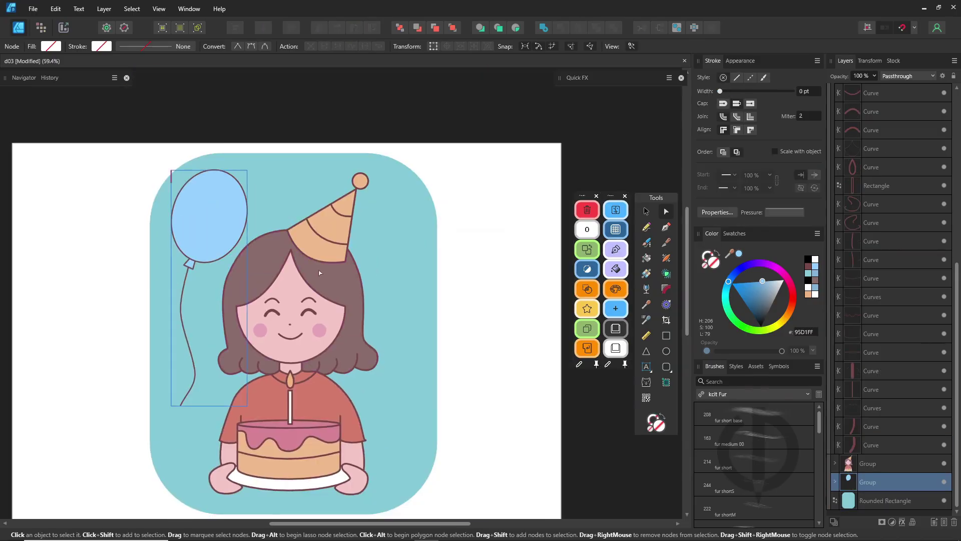
key(v)
mouse_move(197, 282)
mouse_down()
mouse_move(396, 308)
mouse_move(393, 292)
mouse_up()
- Recolour the copied balloon and its knot with the pink #D68393 sampled from the cake icing
click(835, 482)
scroll(894, 446, down, 3)
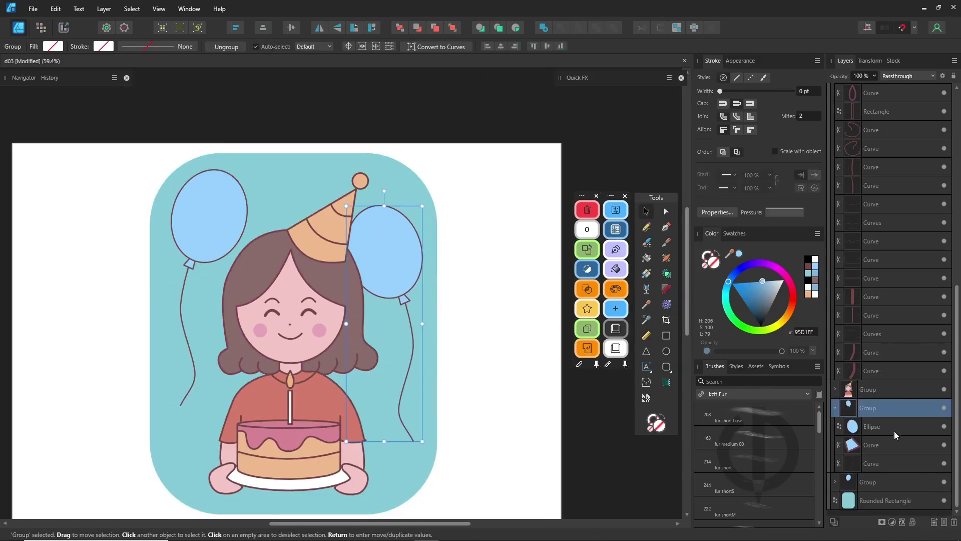
click(895, 427)
shift+click(895, 444)
drag(729, 254, 359, 402)
- Scale the pink balloon group down and position it beside the party hat
click(869, 408)
drag(398, 248, 399, 253)
drag(391, 195, 394, 204)
click(516, 341)
scroll(526, 331, up, 1)
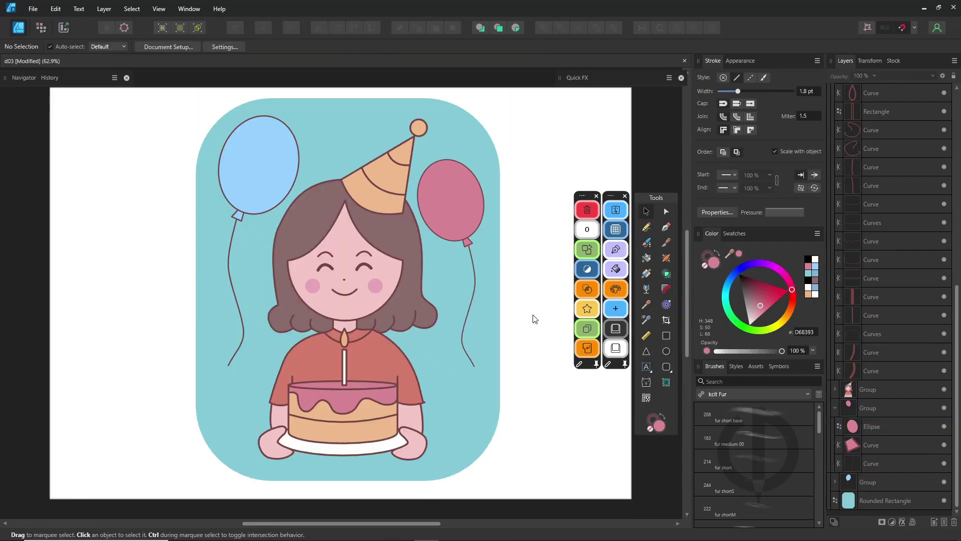
- Draw a narrow four-pointed star sparkle between the blue balloon and the hat, filled white #FFFFFF without an outline
click(666, 366)
click(729, 160)
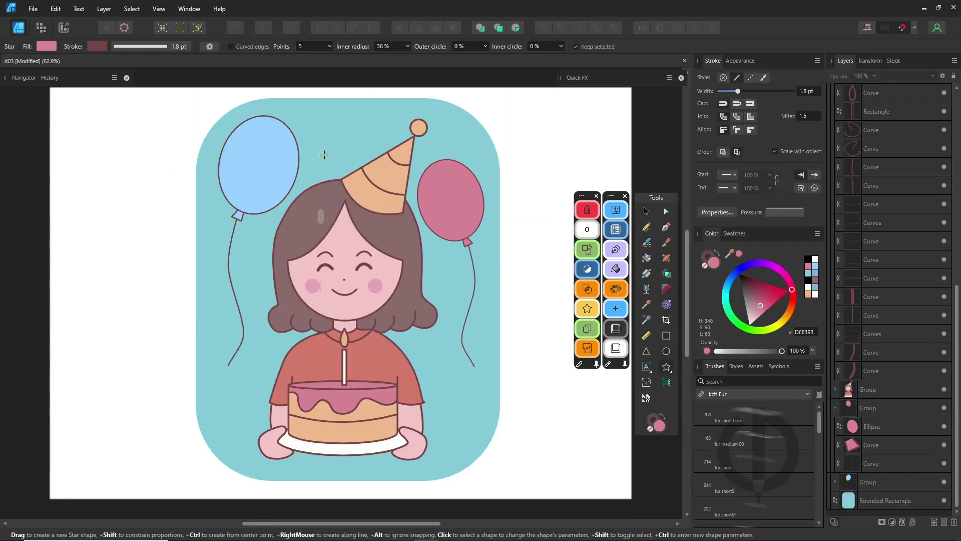
mouse_move(326, 155)
mouse_down()
mouse_move(349, 119)
mouse_move(242, 379)
mouse_up()
click(706, 257)
- Place larger copies of the white sparkle below the blue balloon's string and below the pink balloon
click(646, 211)
drag(254, 366, 271, 343)
drag(250, 368, 452, 270)
click(468, 334)
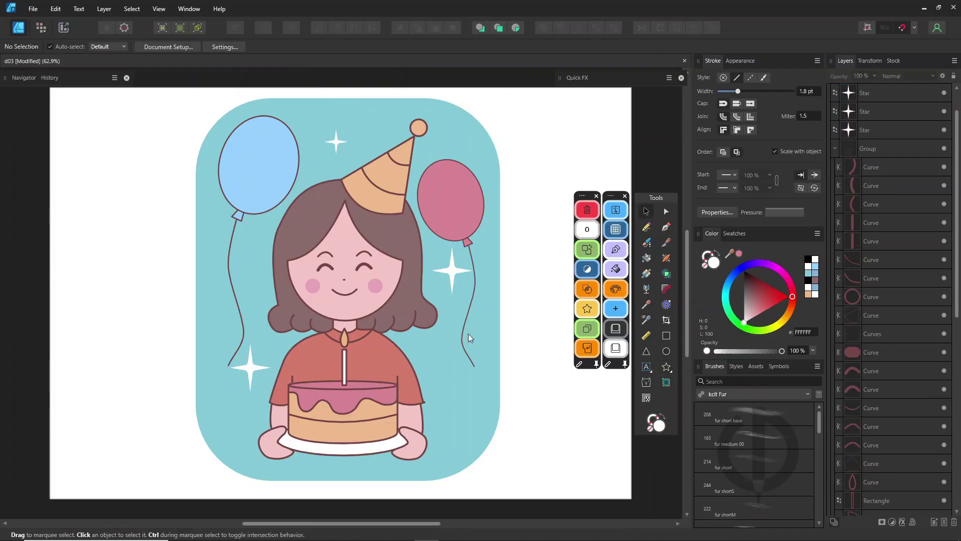
- Copy the small sparkle beneath the blue balloon and shift the large lower-left sparkle slightly down and outward
drag(336, 142, 250, 256)
click(250, 367)
click(452, 411)
key(a)
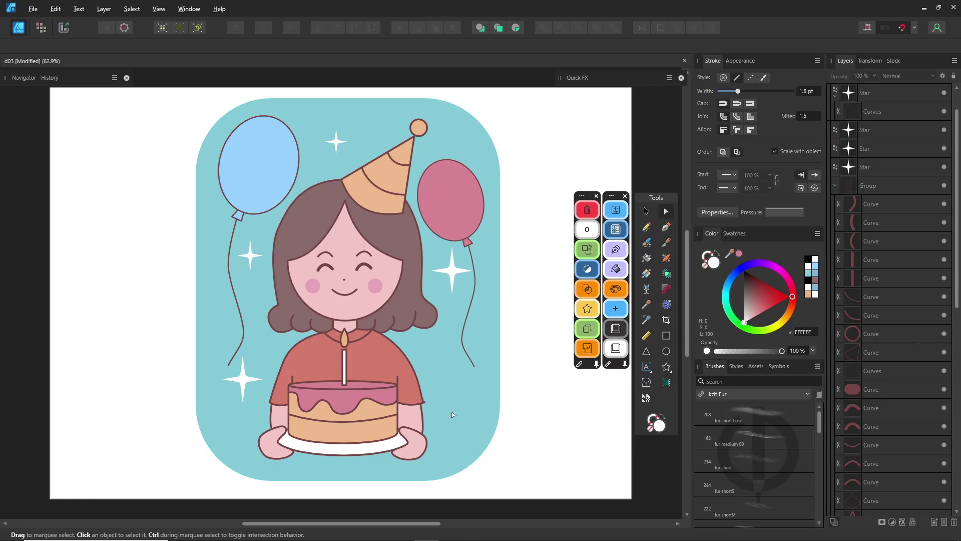